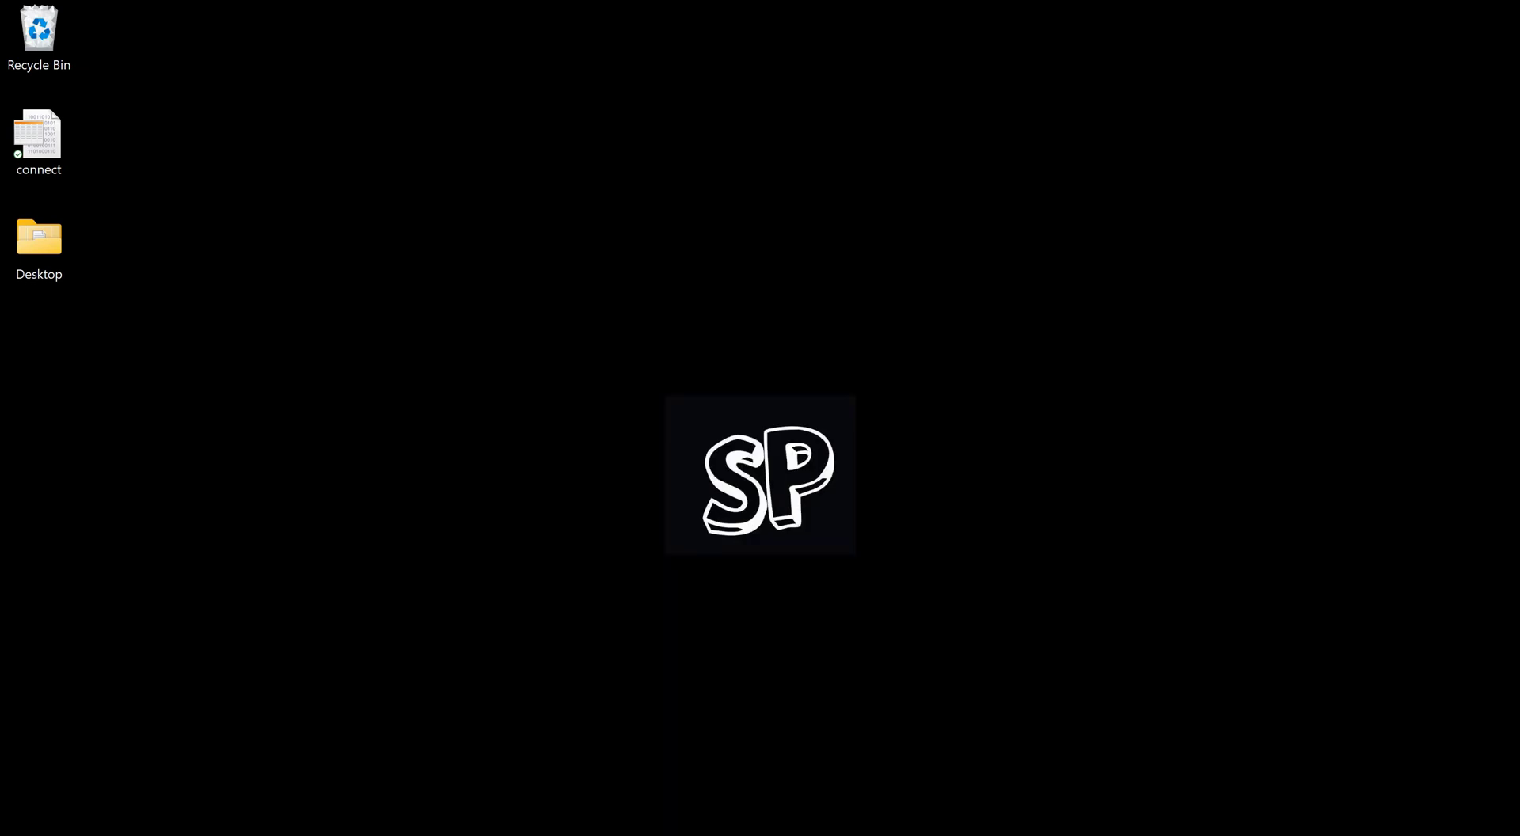
- Bring up the SQLEXPR_x64_ENU folder window and reposition it near the upper part of the desktop
mouse_move(925, 835)
left_click(880, 809)
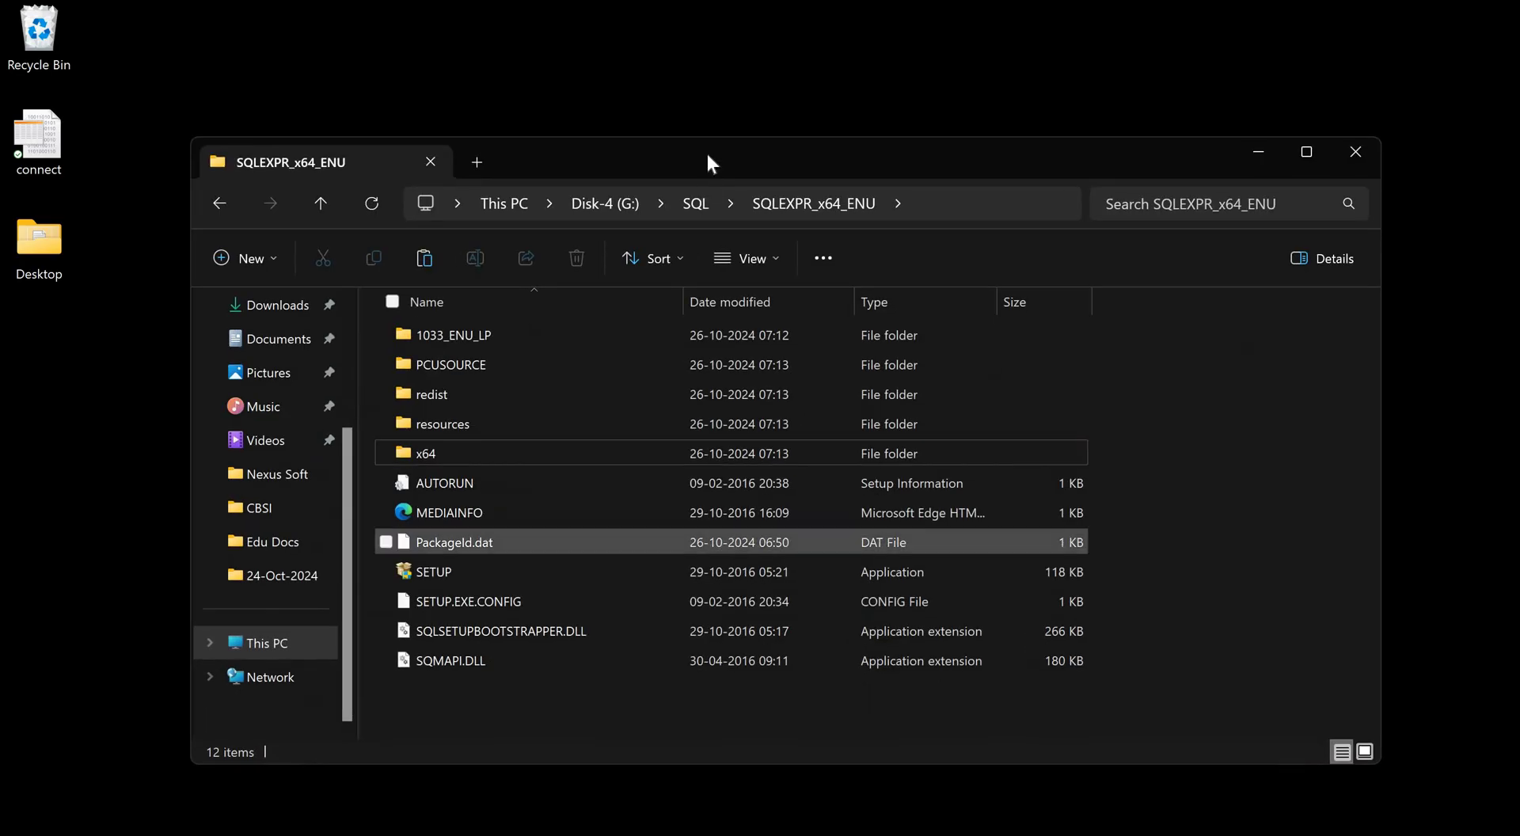
left_click_drag(706, 150, 657, 79)
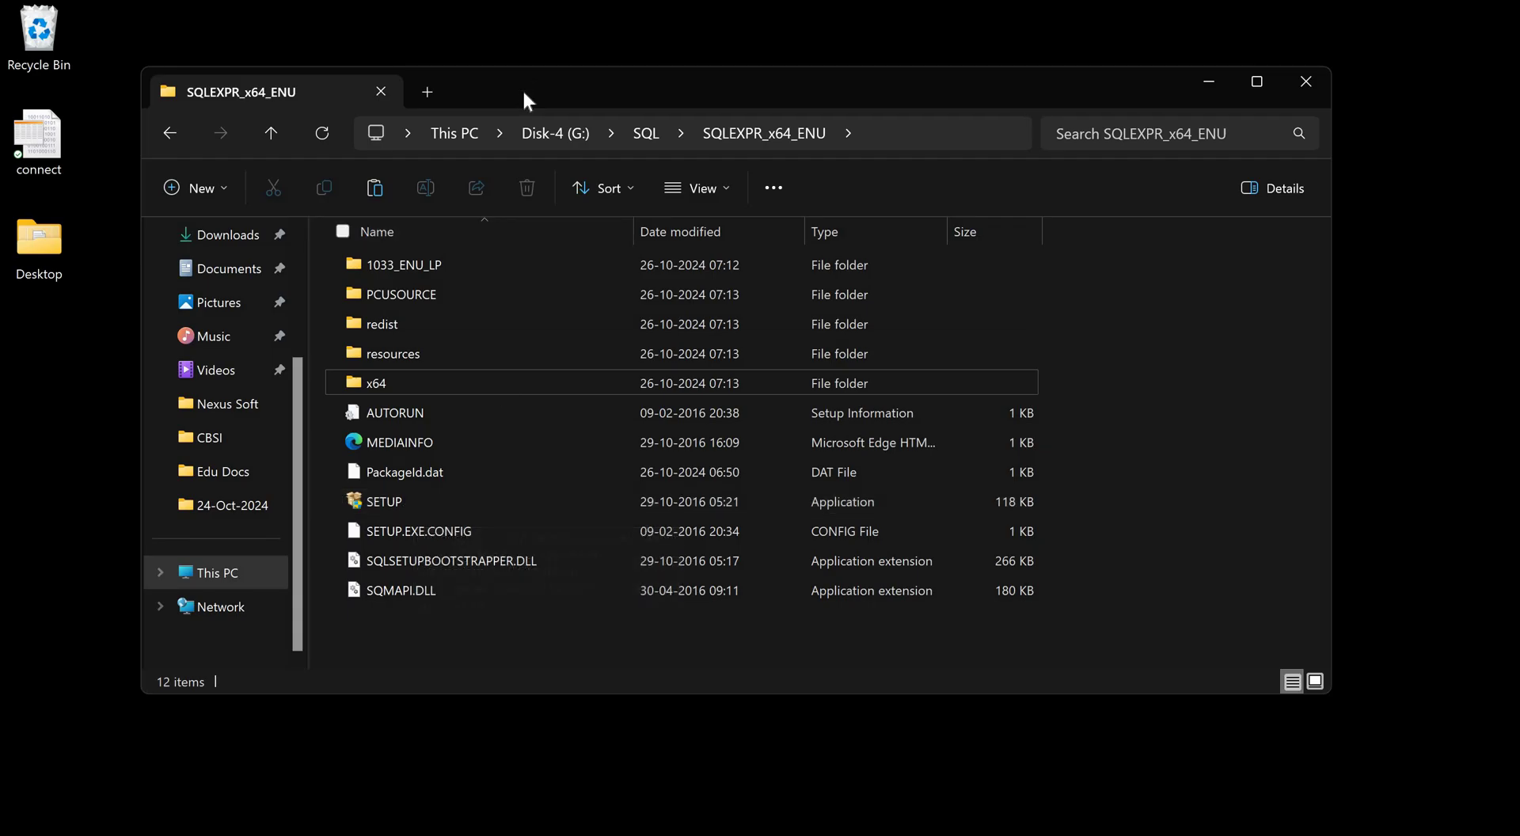
left_click_drag(521, 87, 520, 67)
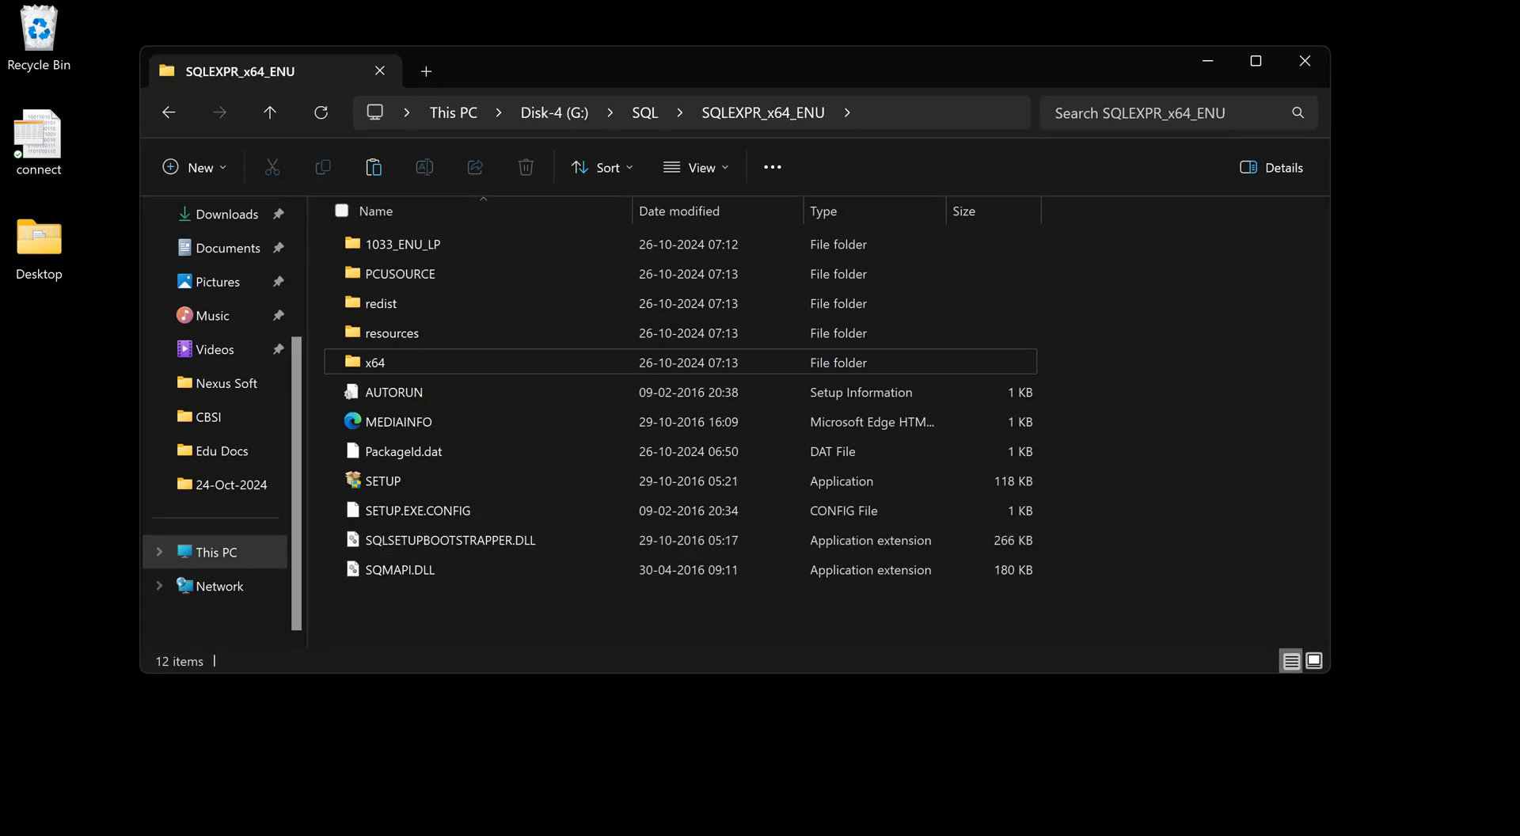
- Switch to the browser and examine the SQL Server 2016 service packs and cumulative updates on the sqlserverbuilds version list
key("alt+Tab")
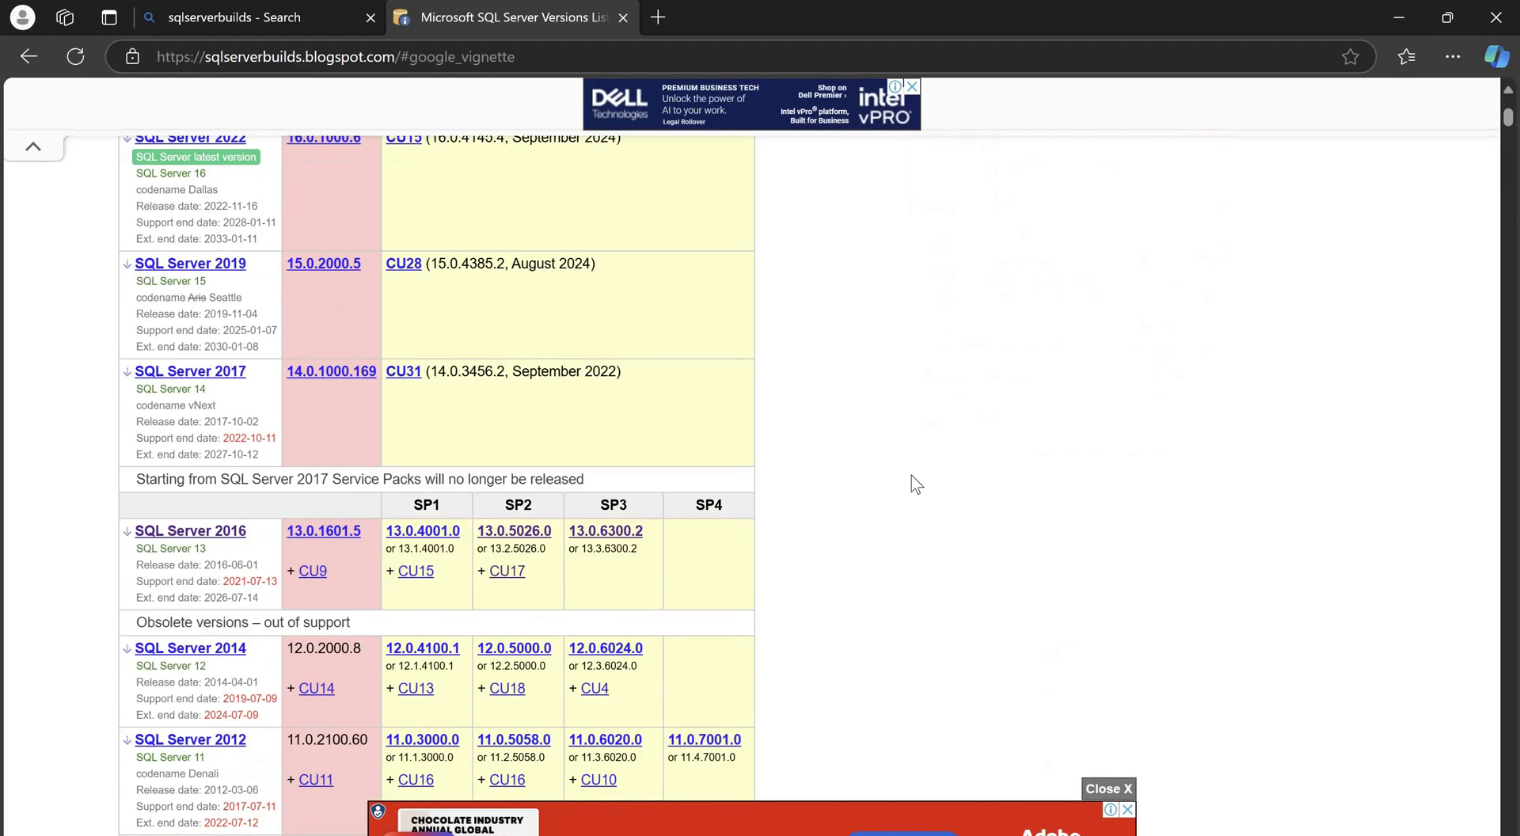
left_click(805, 560)
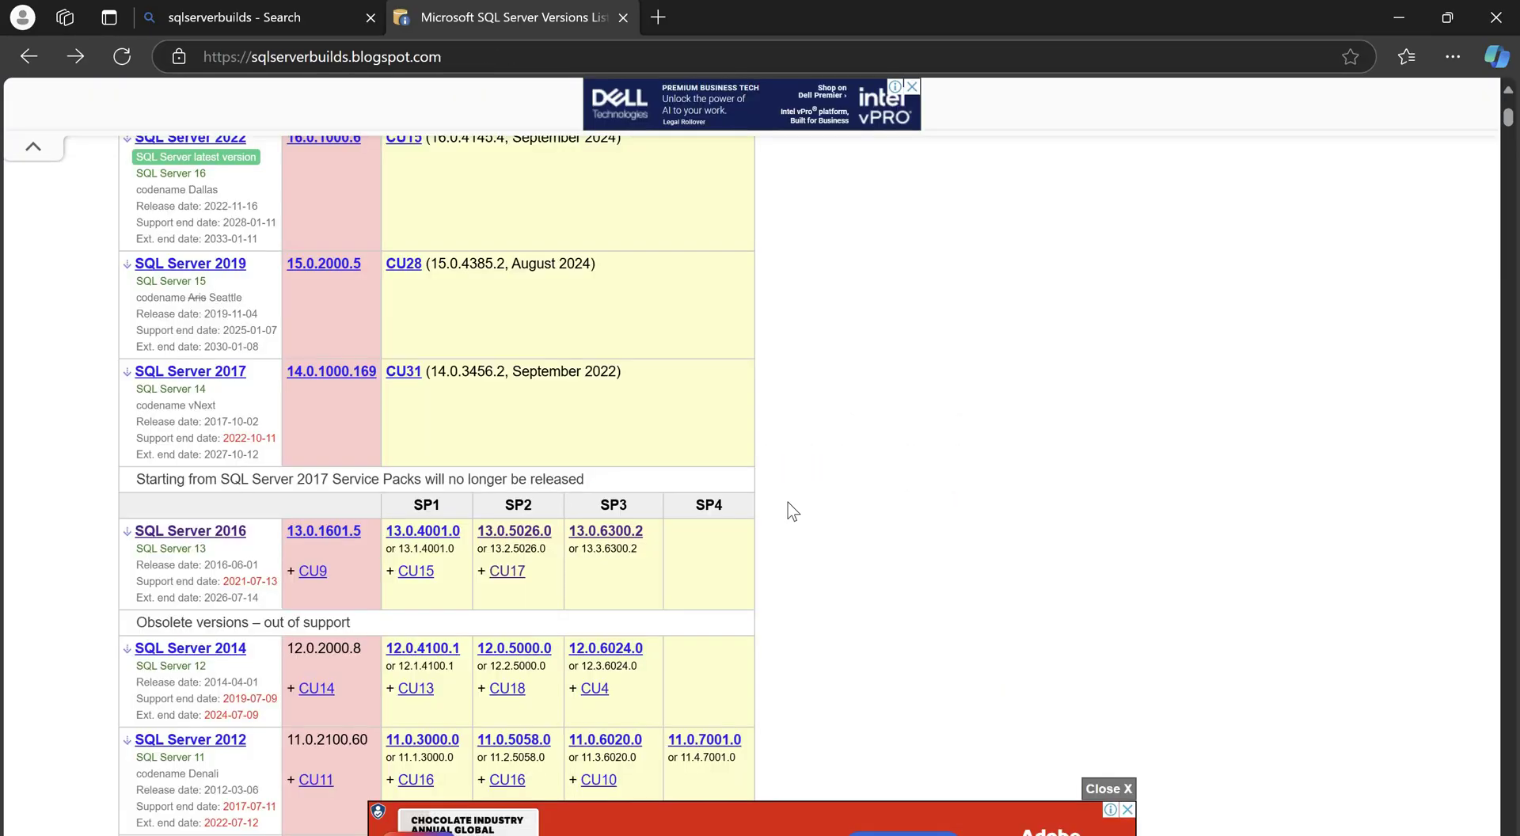
scroll(505, 529, "down", 1)
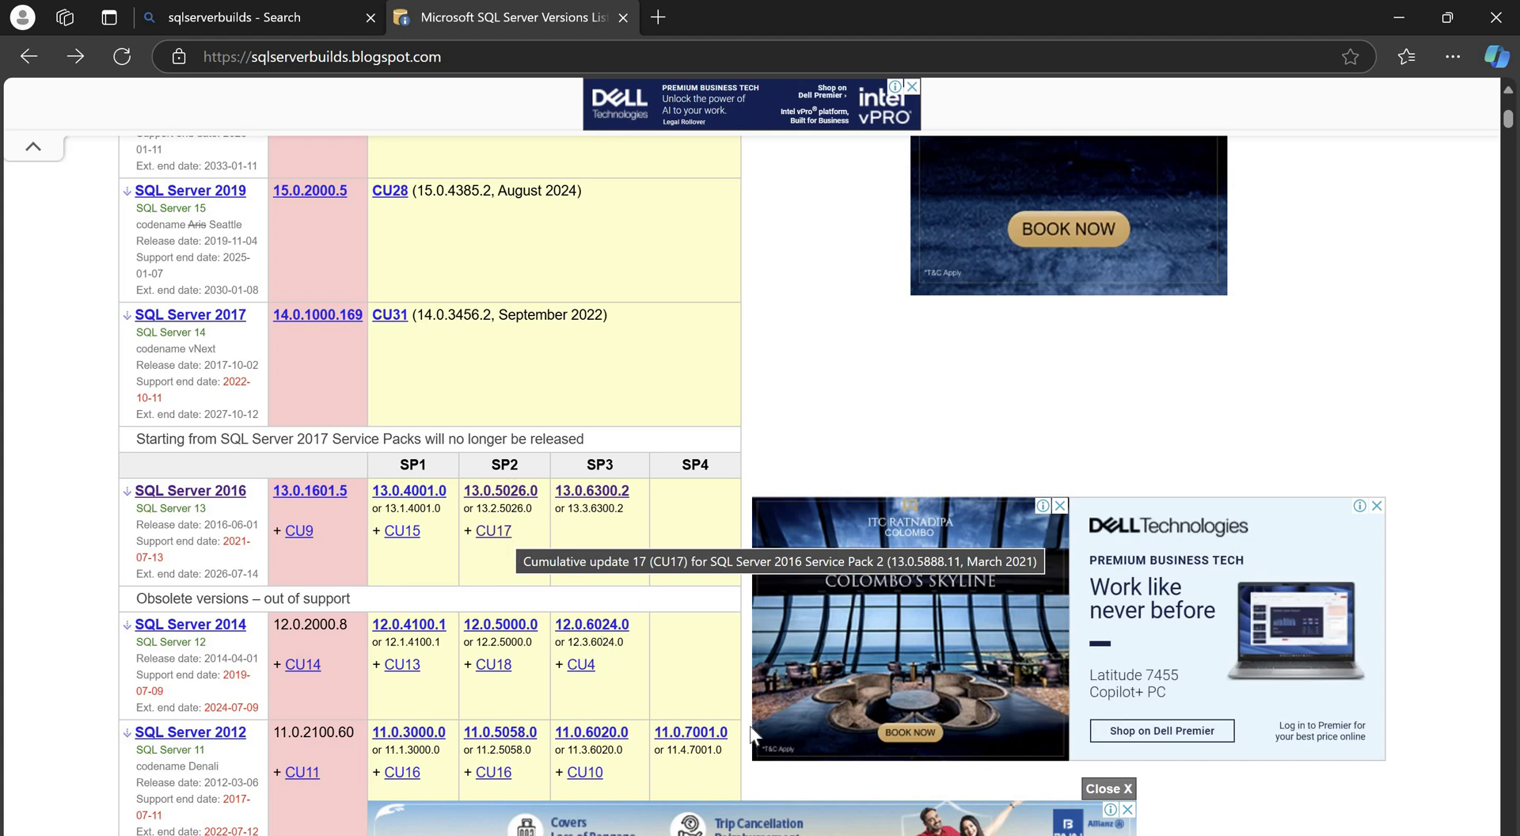
- Switch to the Downloads folder in File Explorer and cut SQLServer2016-KB5014351-x64 and SQLServer2016SP2-KB4052908-x64-ENU
left_click(924, 835)
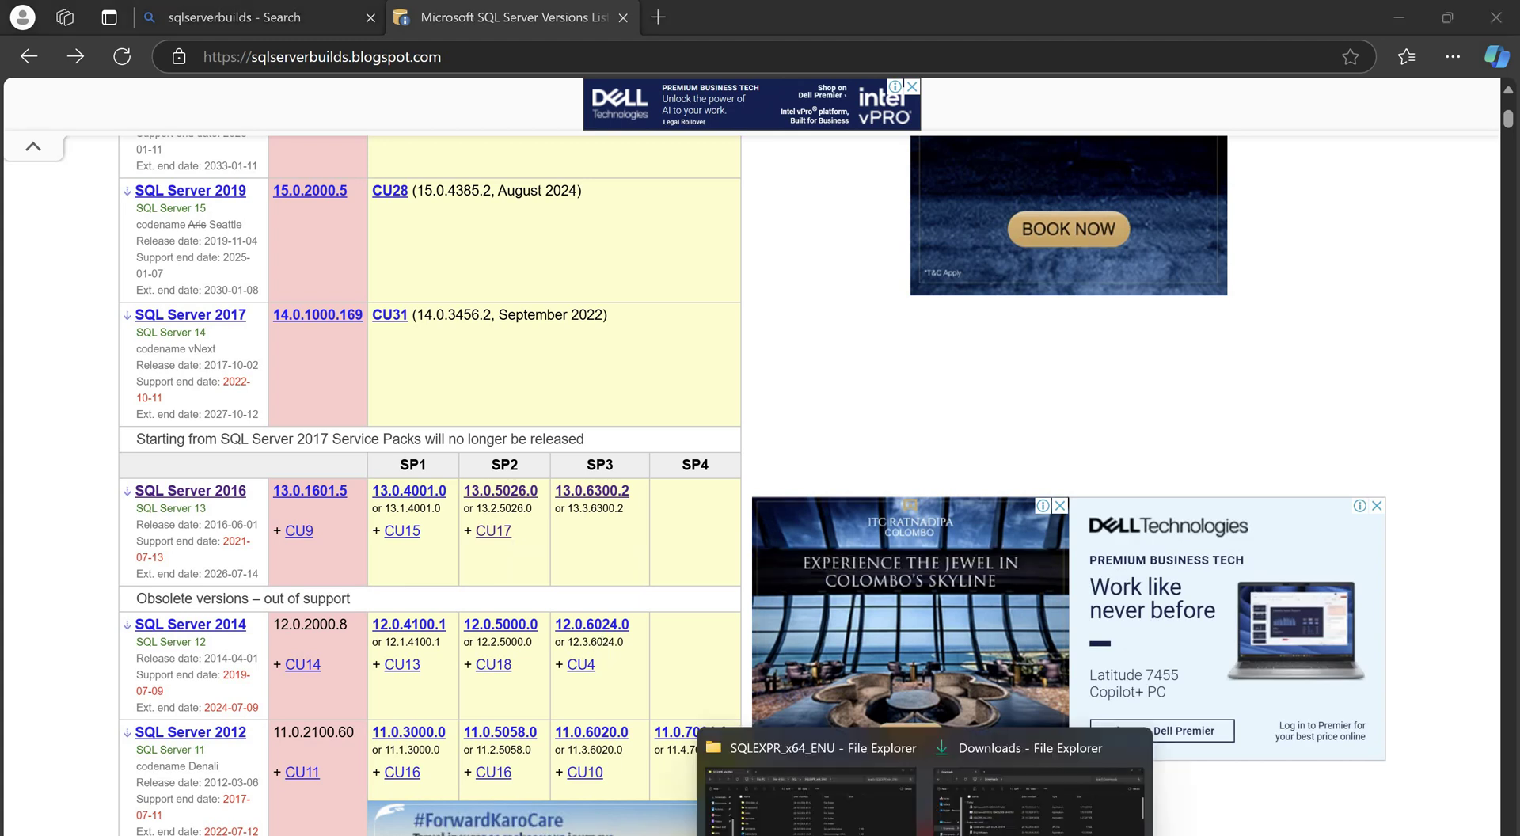
left_click(1037, 795)
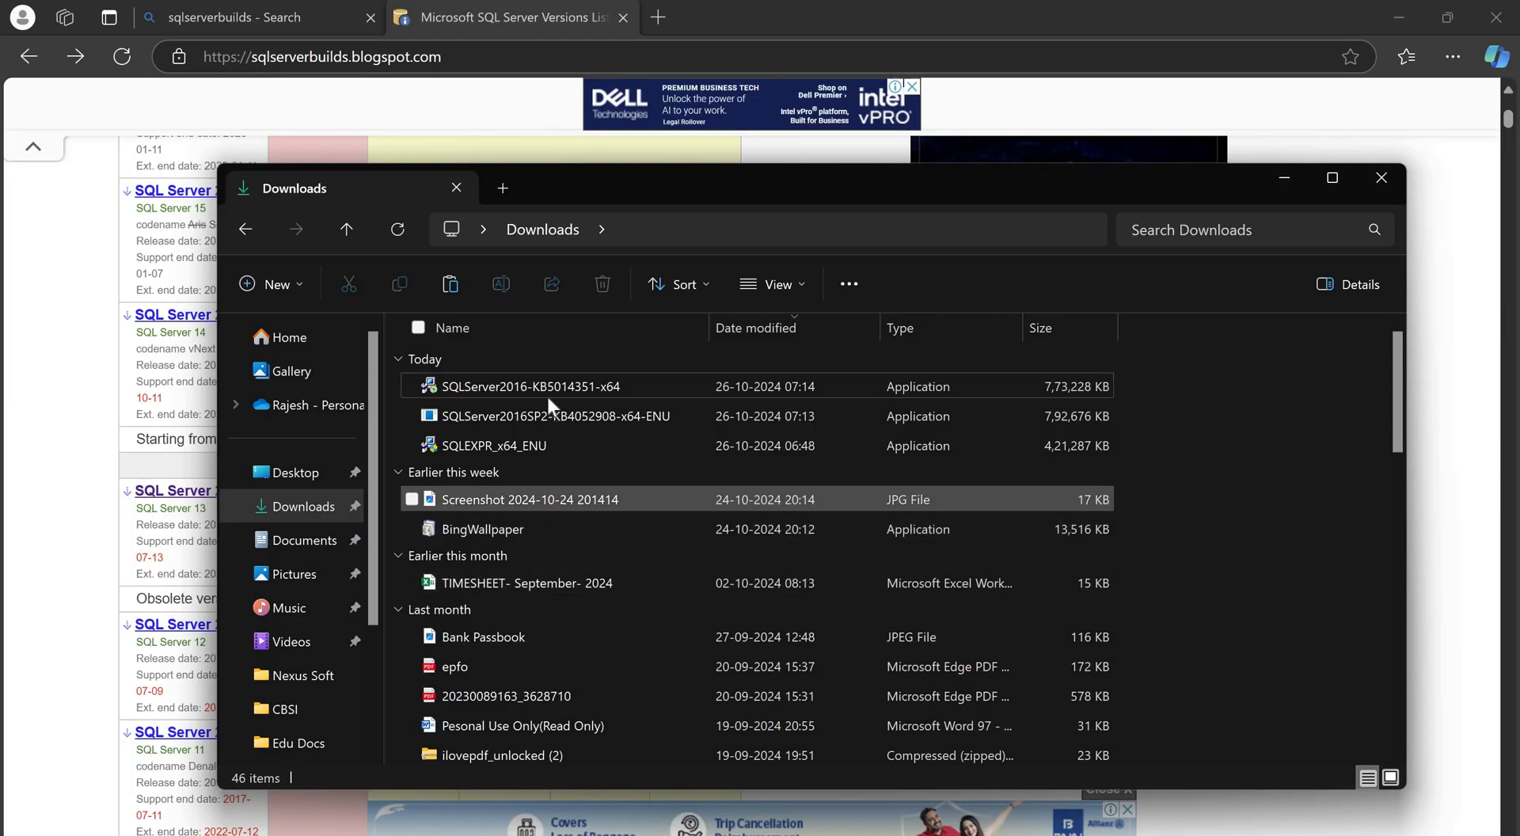
left_click(546, 391)
left_click(548, 394, "ctrl")
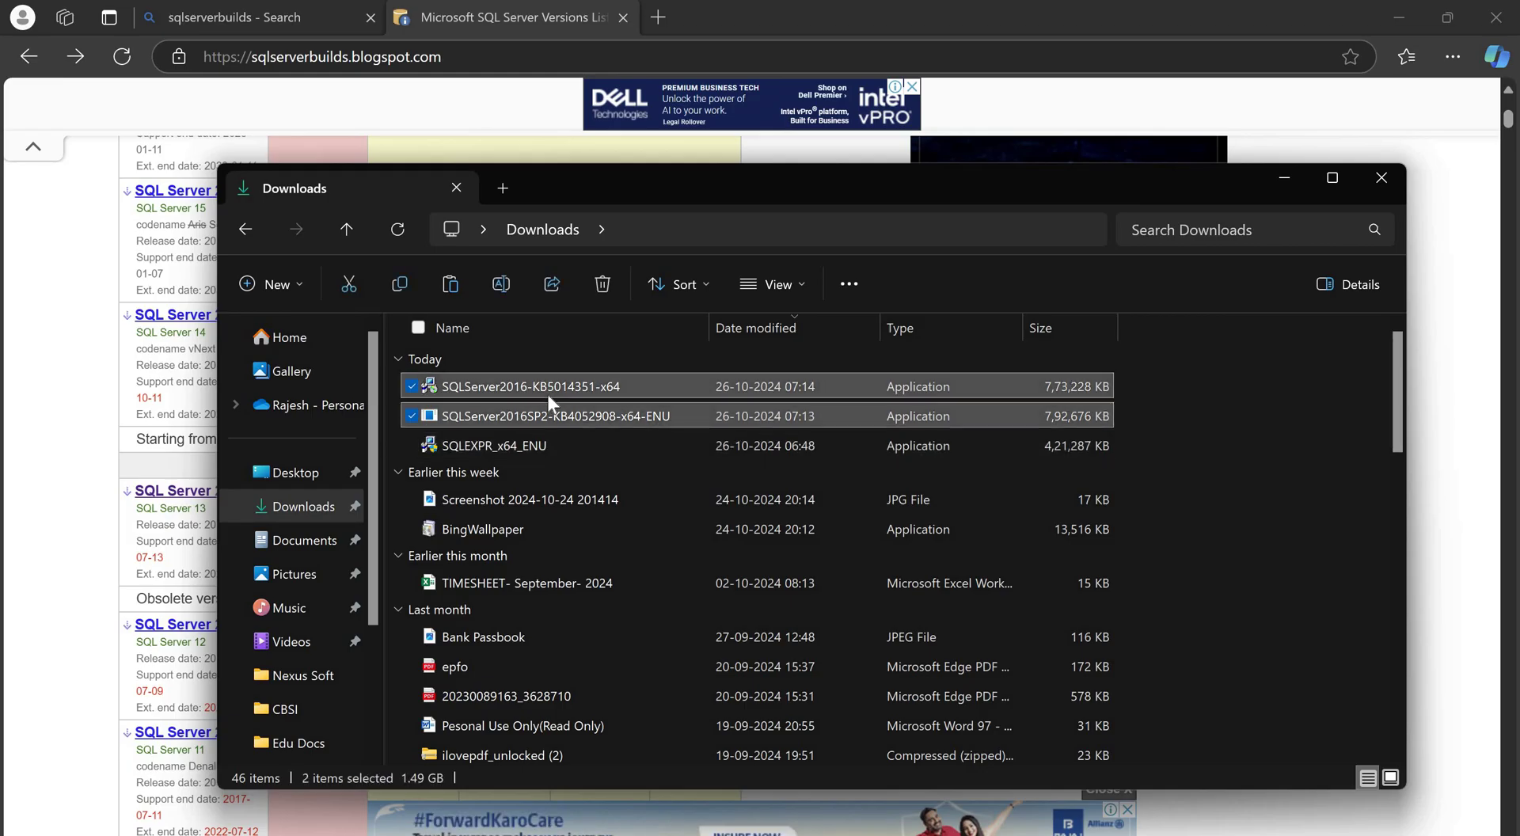
key("ctrl+x")
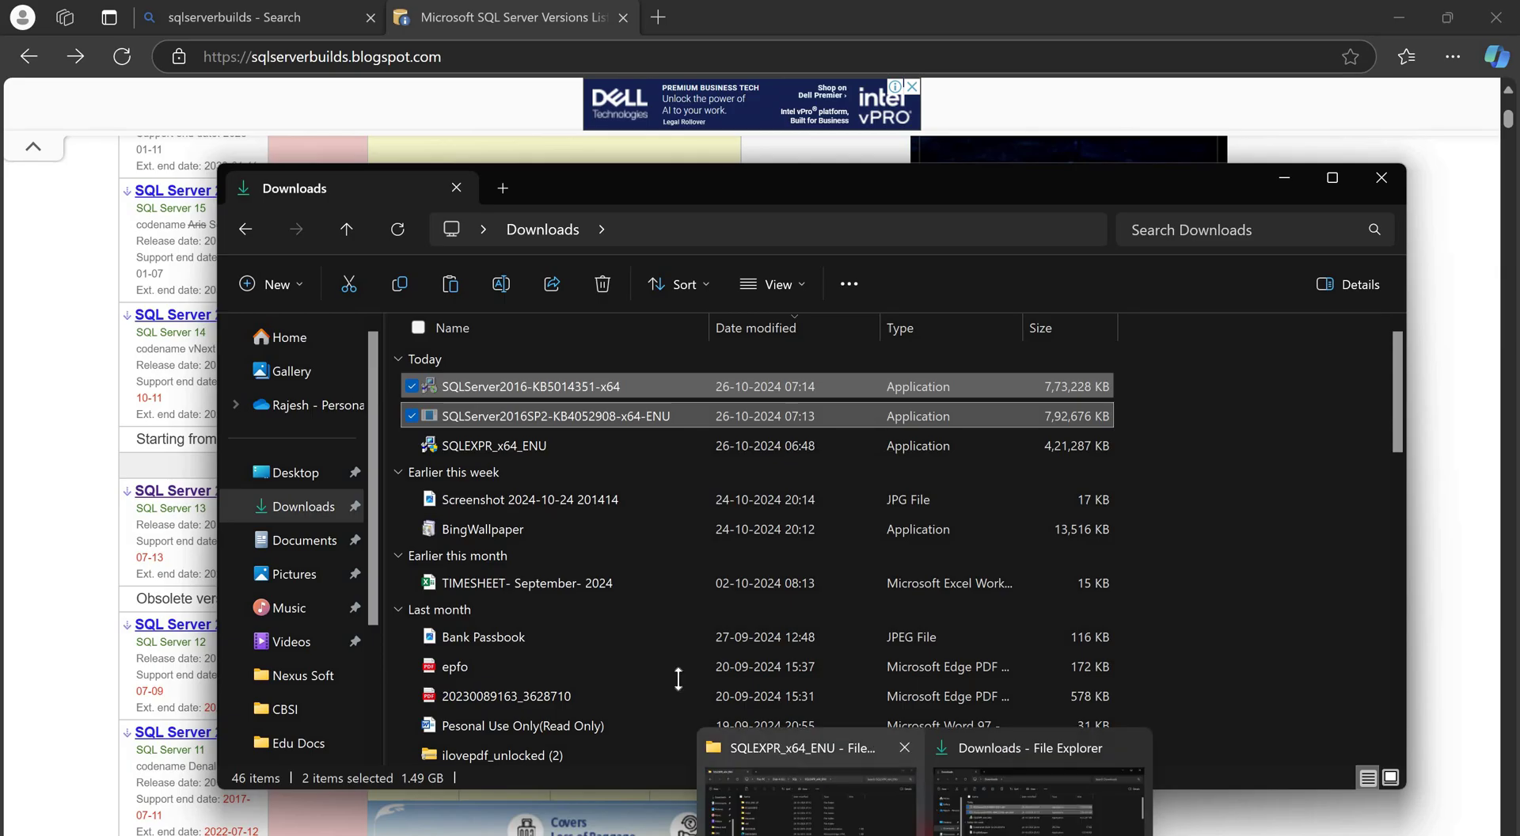
- Create a folder named Updates inside SQLEXPR_x64_ENU and open it
left_click(799, 783)
right_click(716, 549)
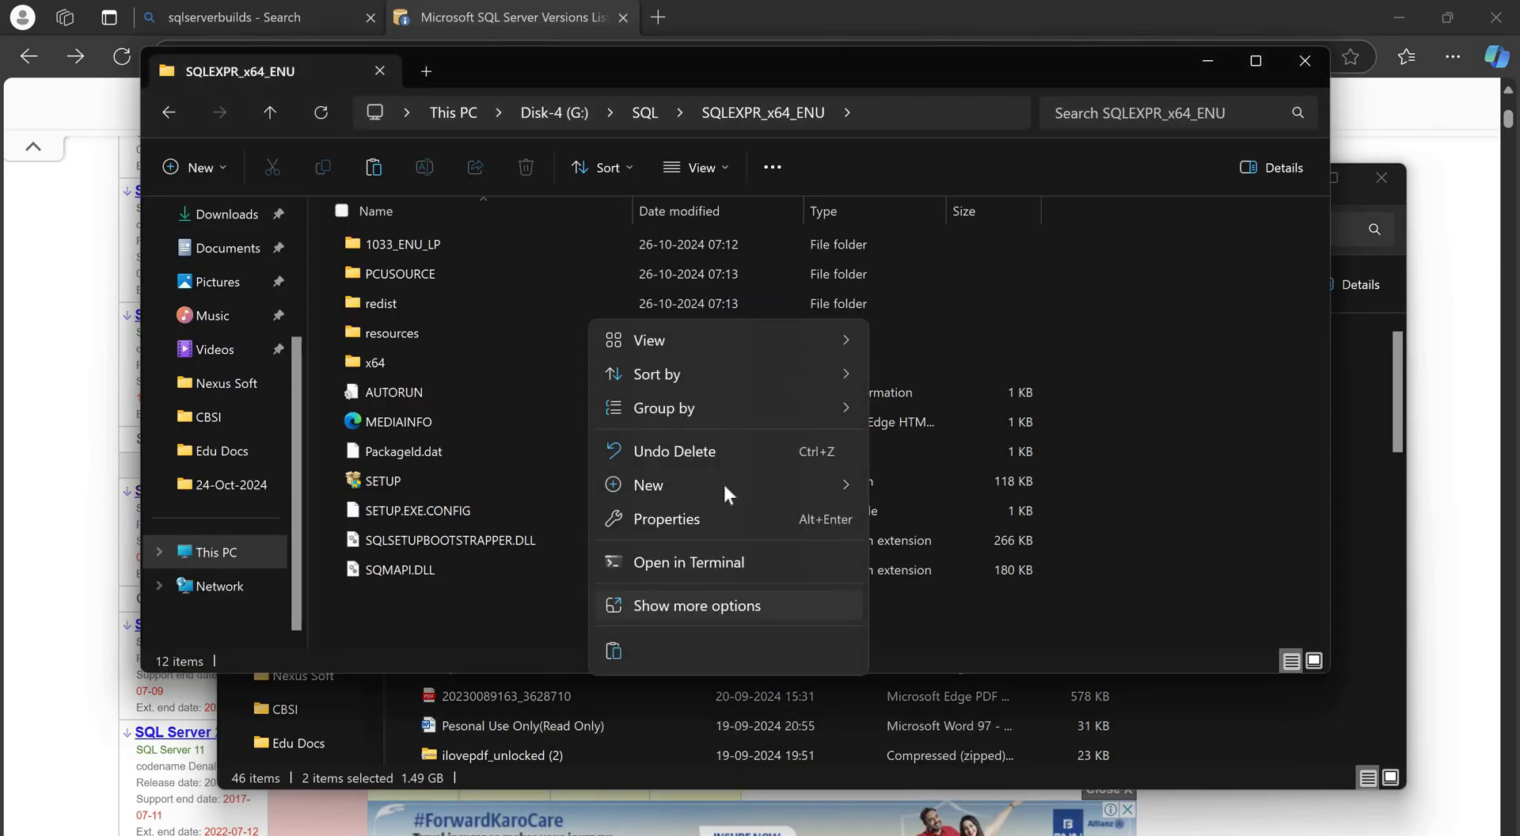
mouse_move(855, 485)
left_click(923, 486)
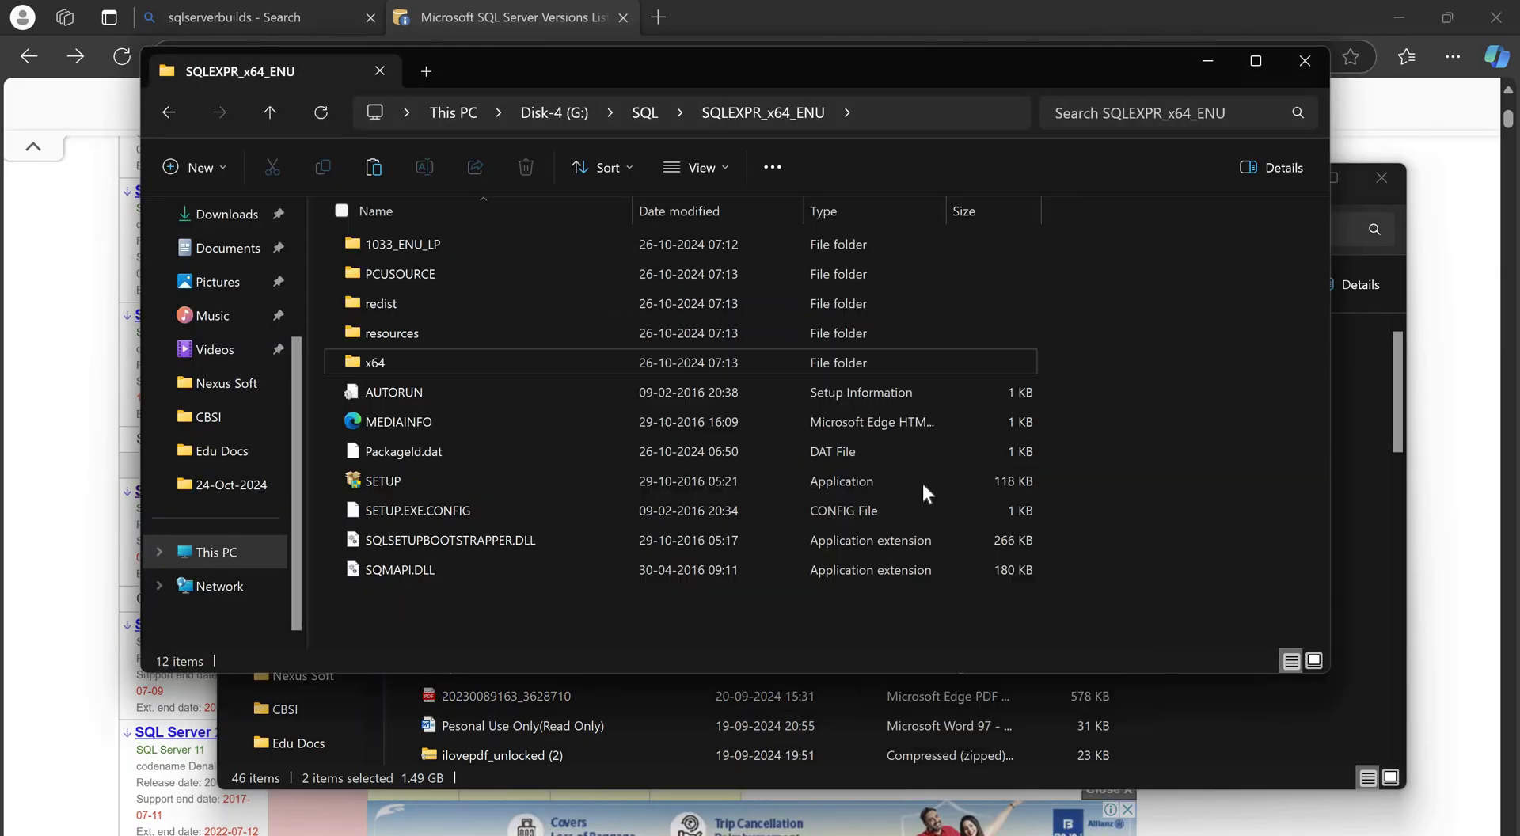
type("Updates")
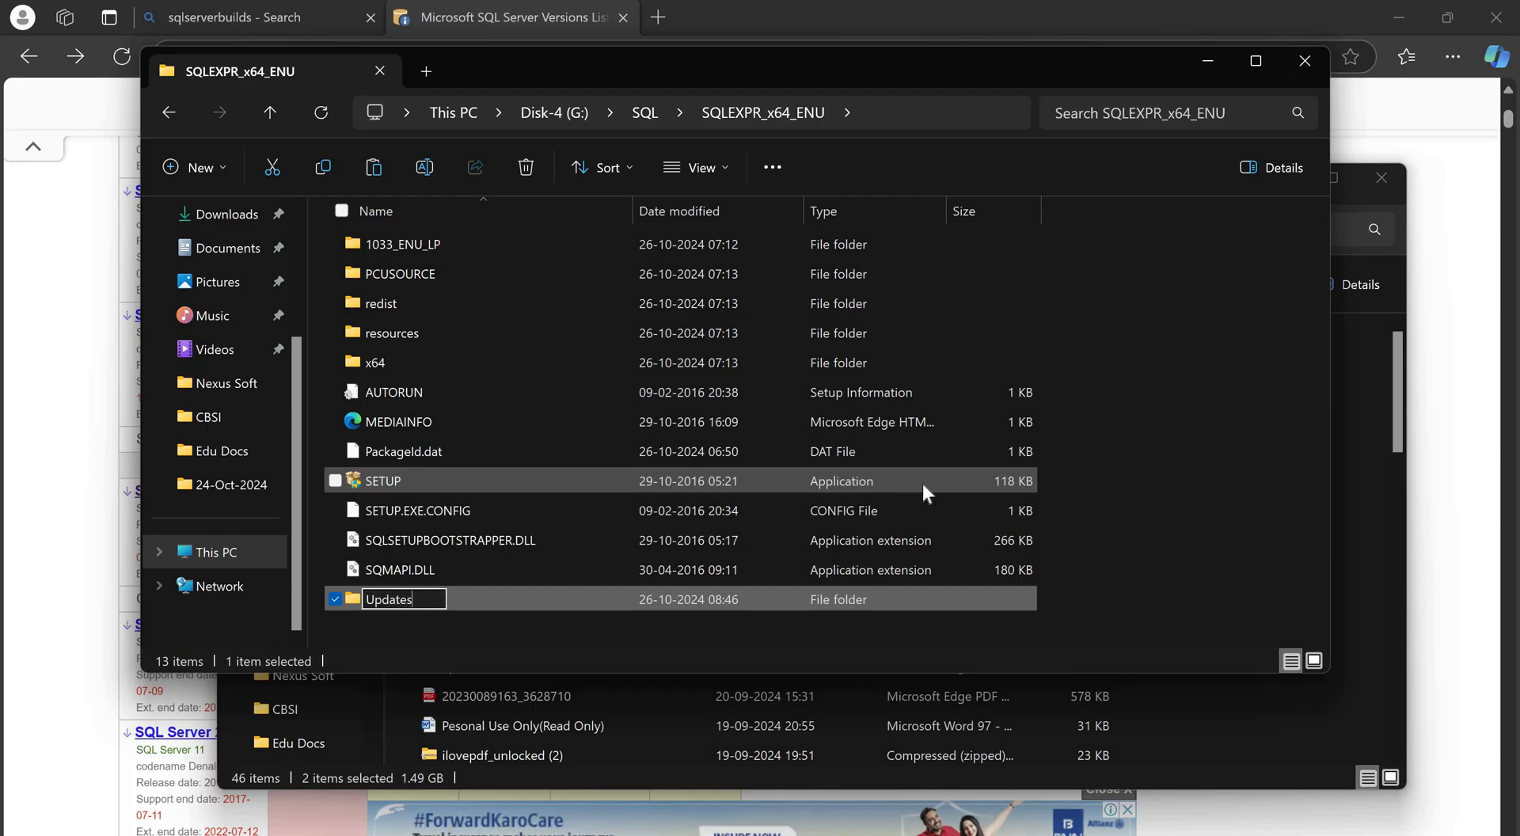
key("Return")
key("Return")
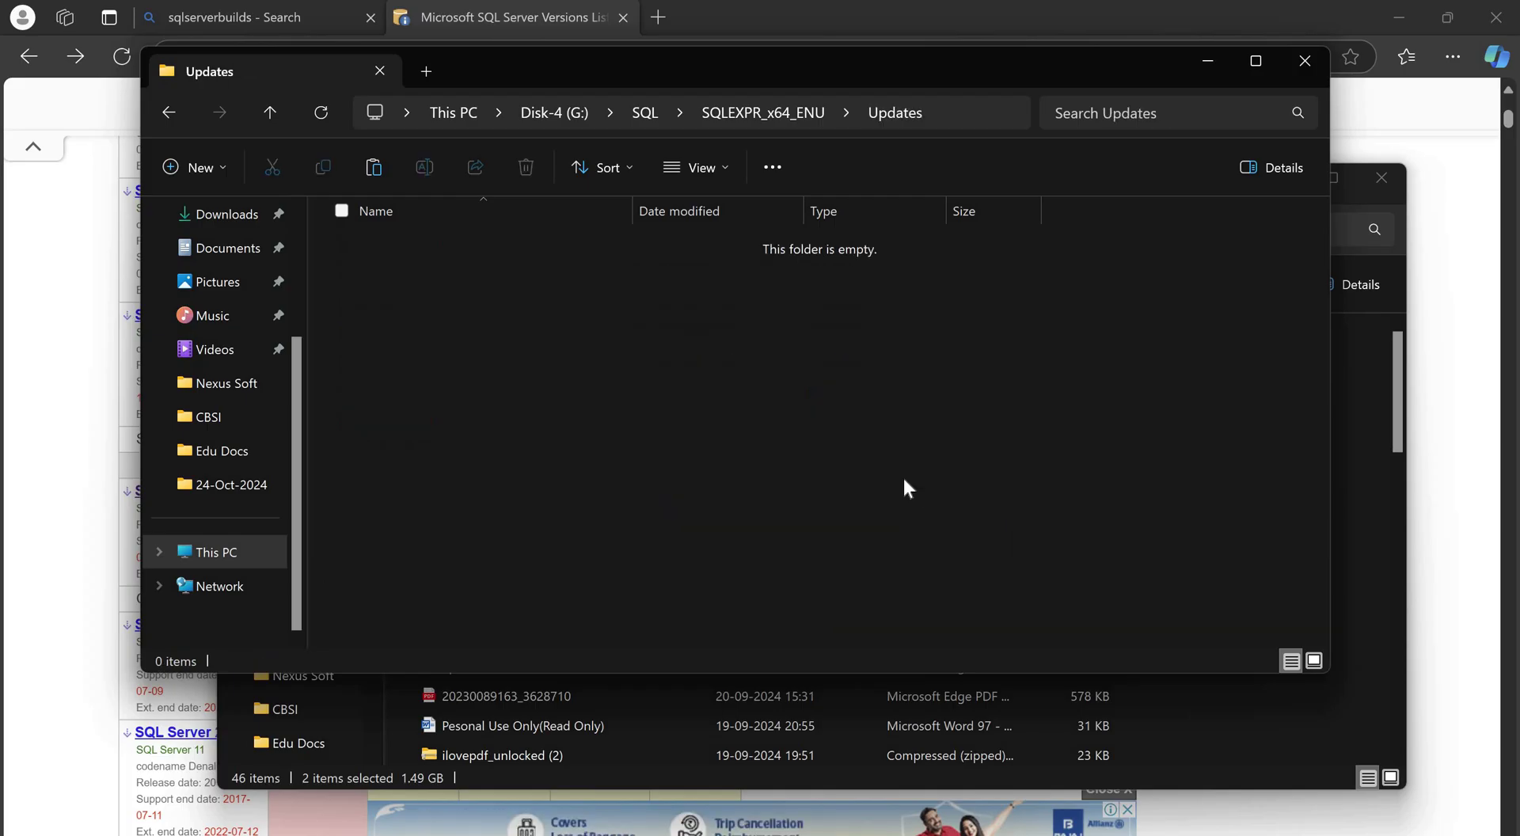
- Paste the two cut update installers into Updates, return to the parent folder and minimize its window
key("ctrl+v")
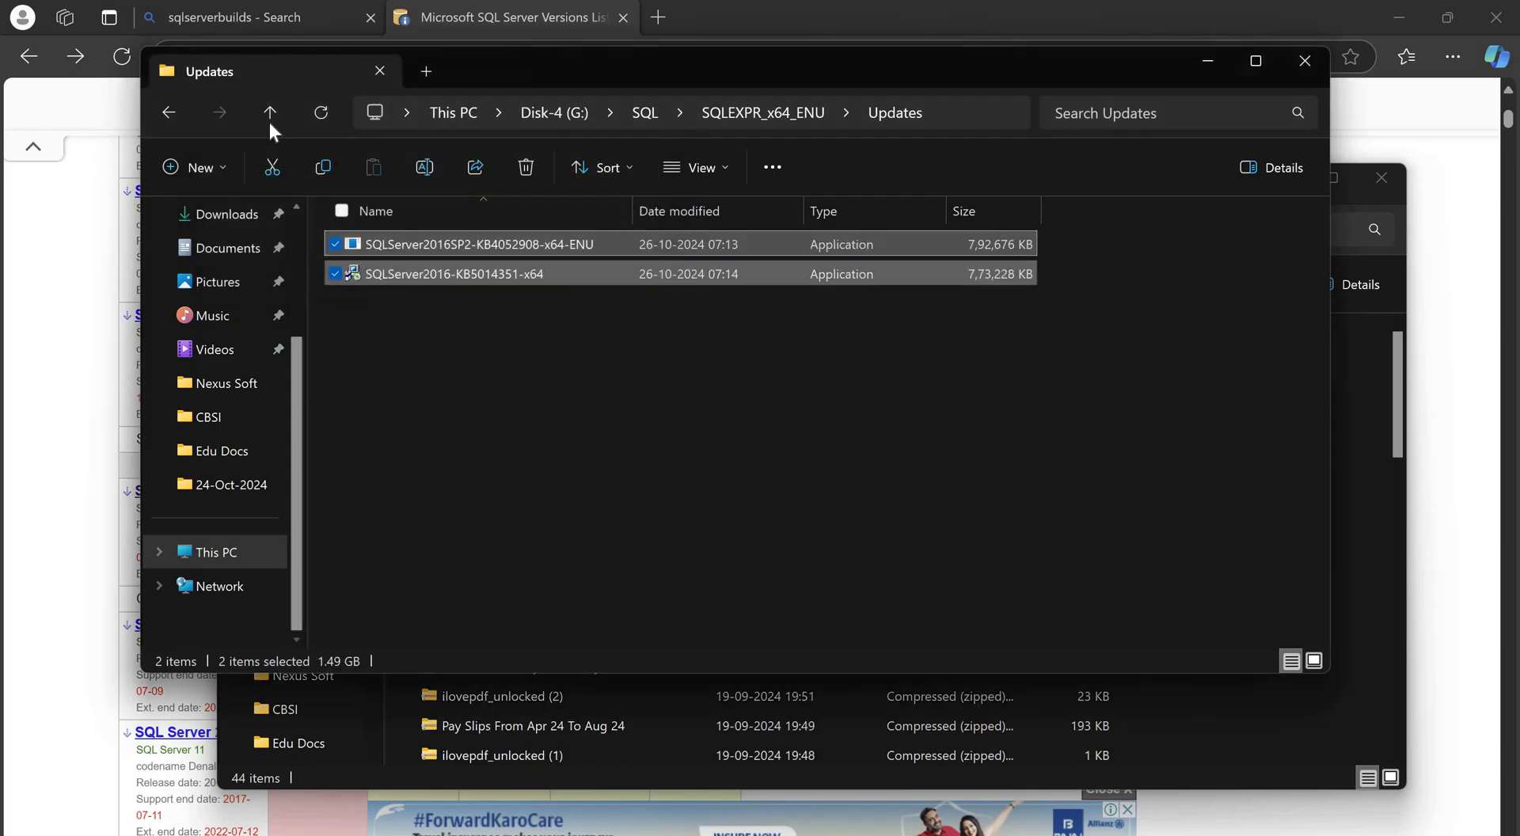
left_click(269, 122)
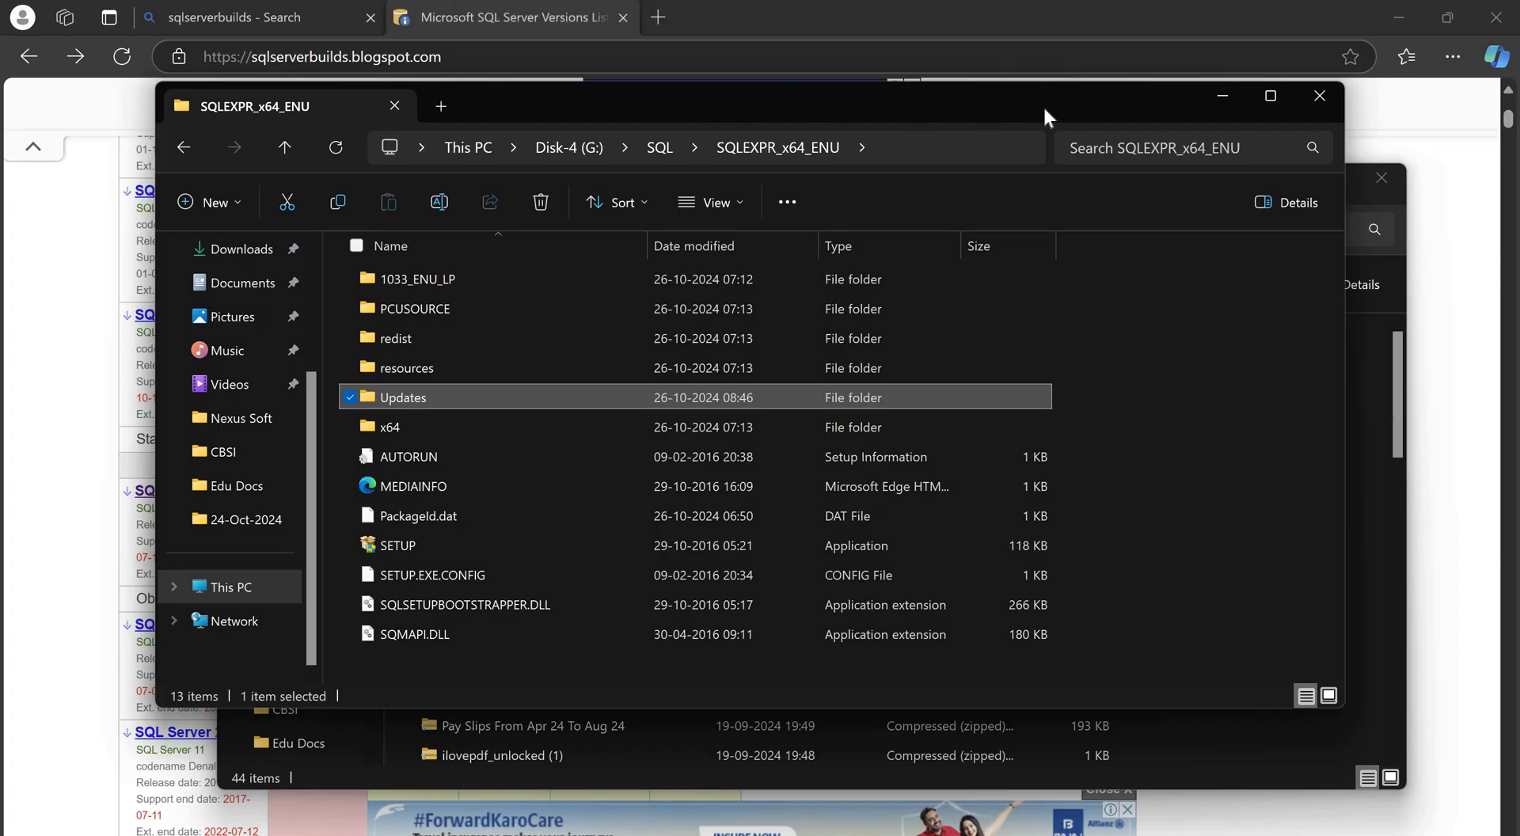
left_click(1227, 102)
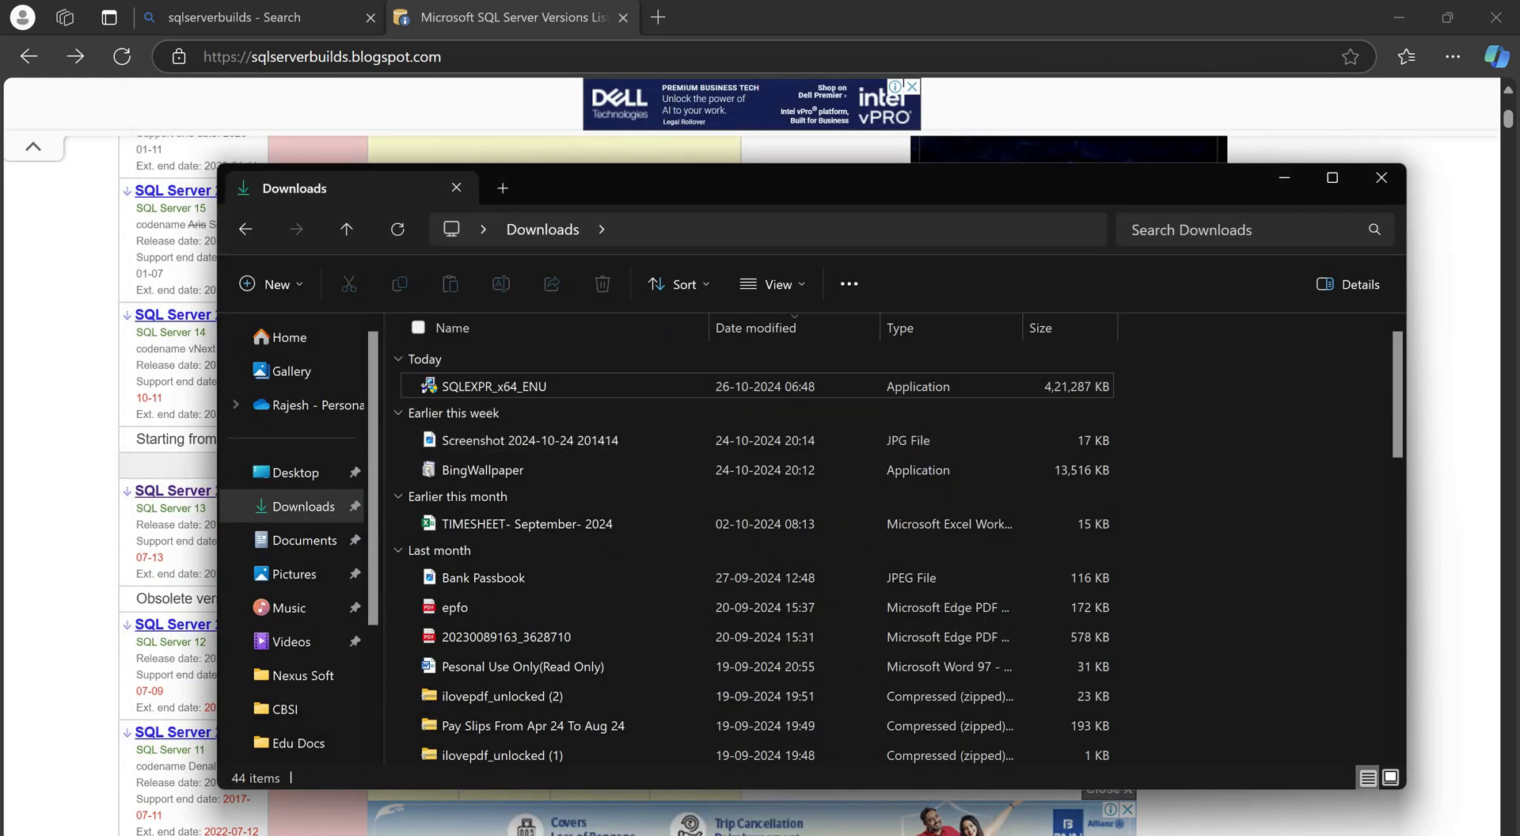
- Restore the SQLEXPR_x64_ENU folder window and open a command prompt at that folder's path
mouse_move(926, 831)
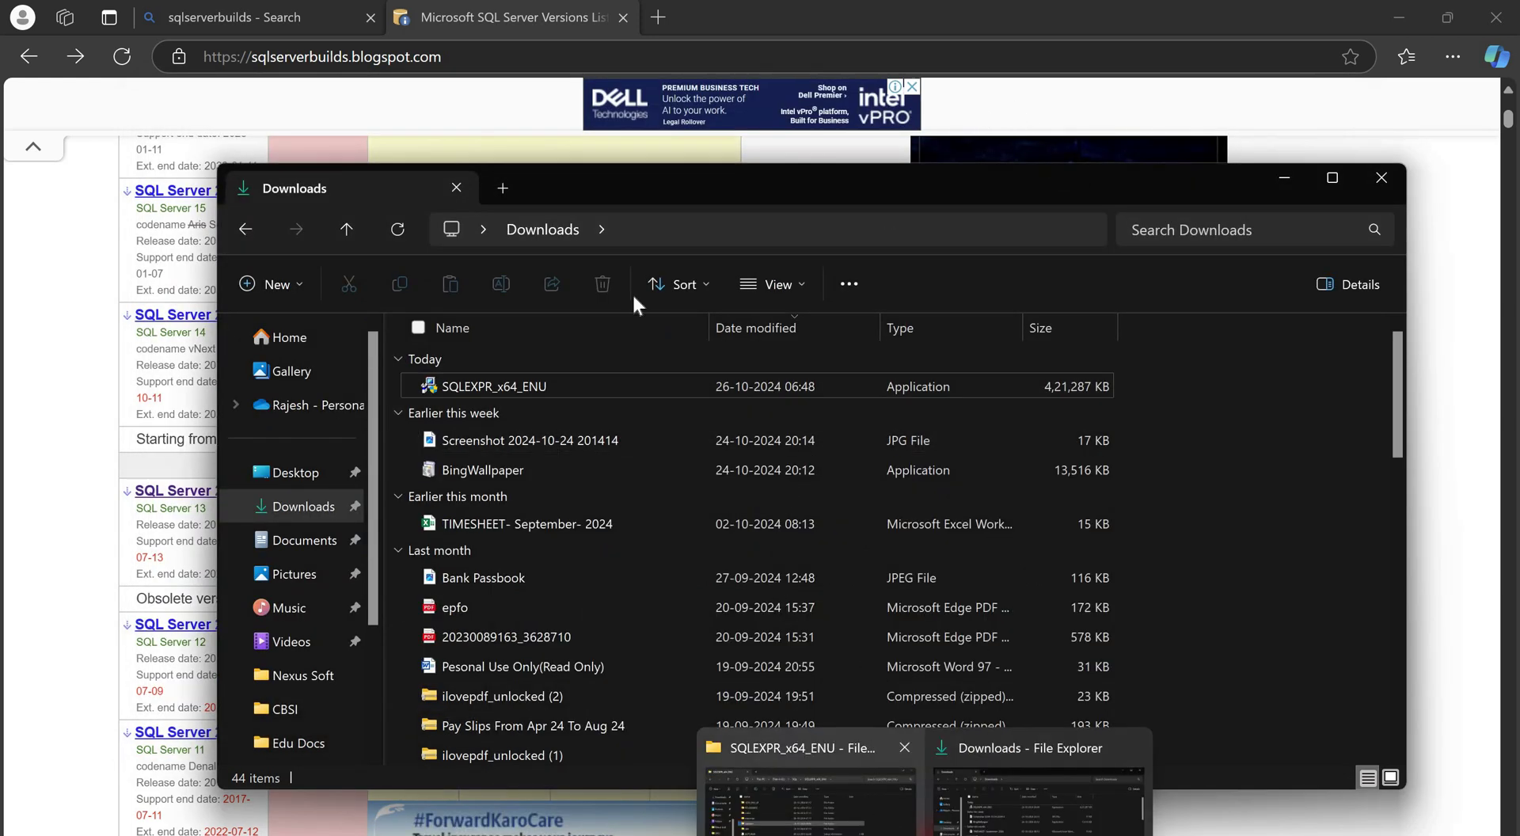
left_click(876, 799)
left_click(912, 148)
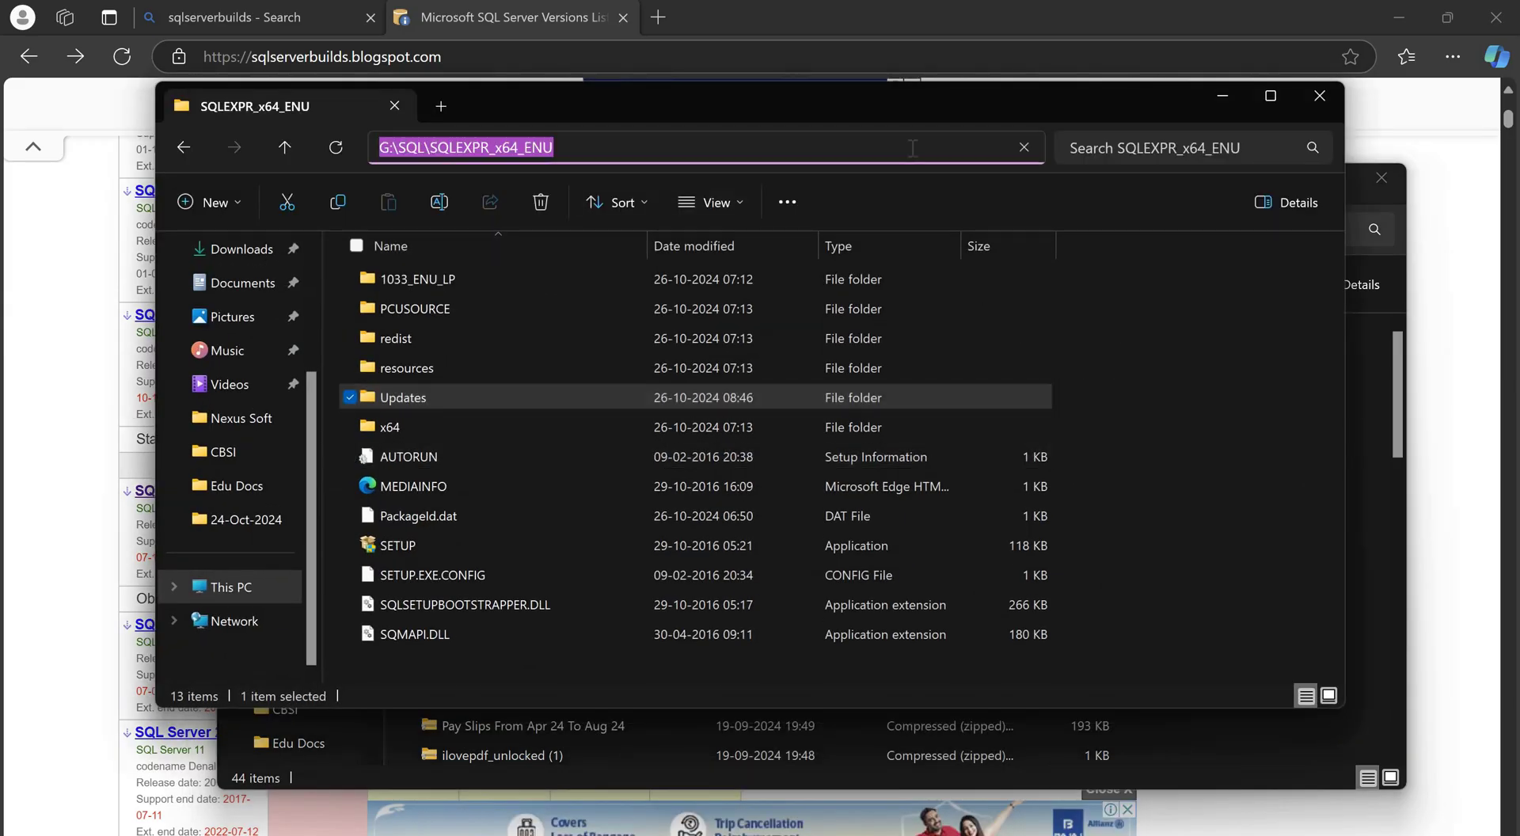
type("cmd")
key("Return")
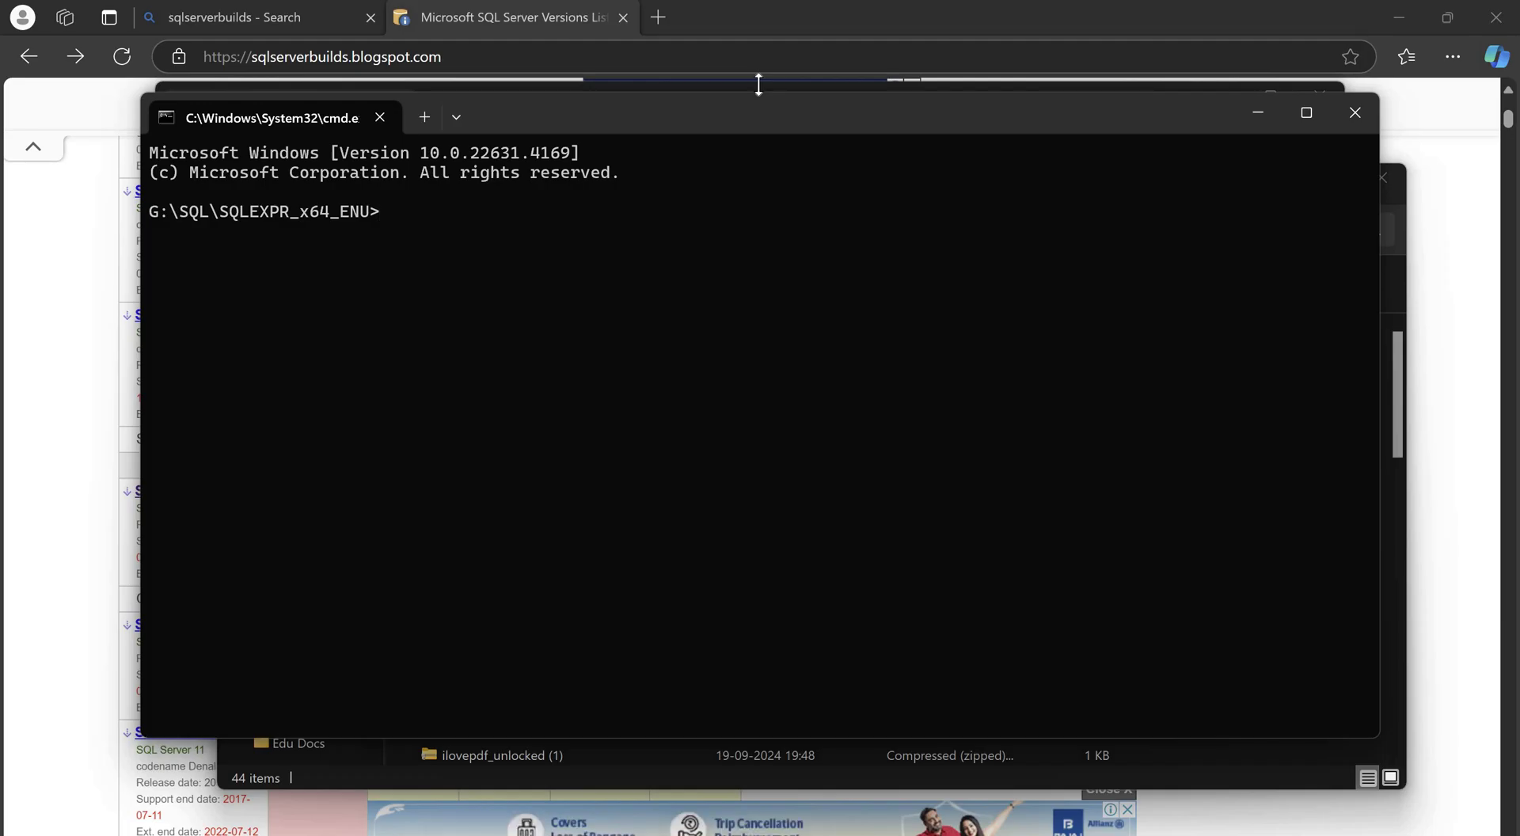
- Run setup.exe /Action=Install /UpdateEnabled=True /UpdateSource=". \Updates" in the command prompt
type("s")
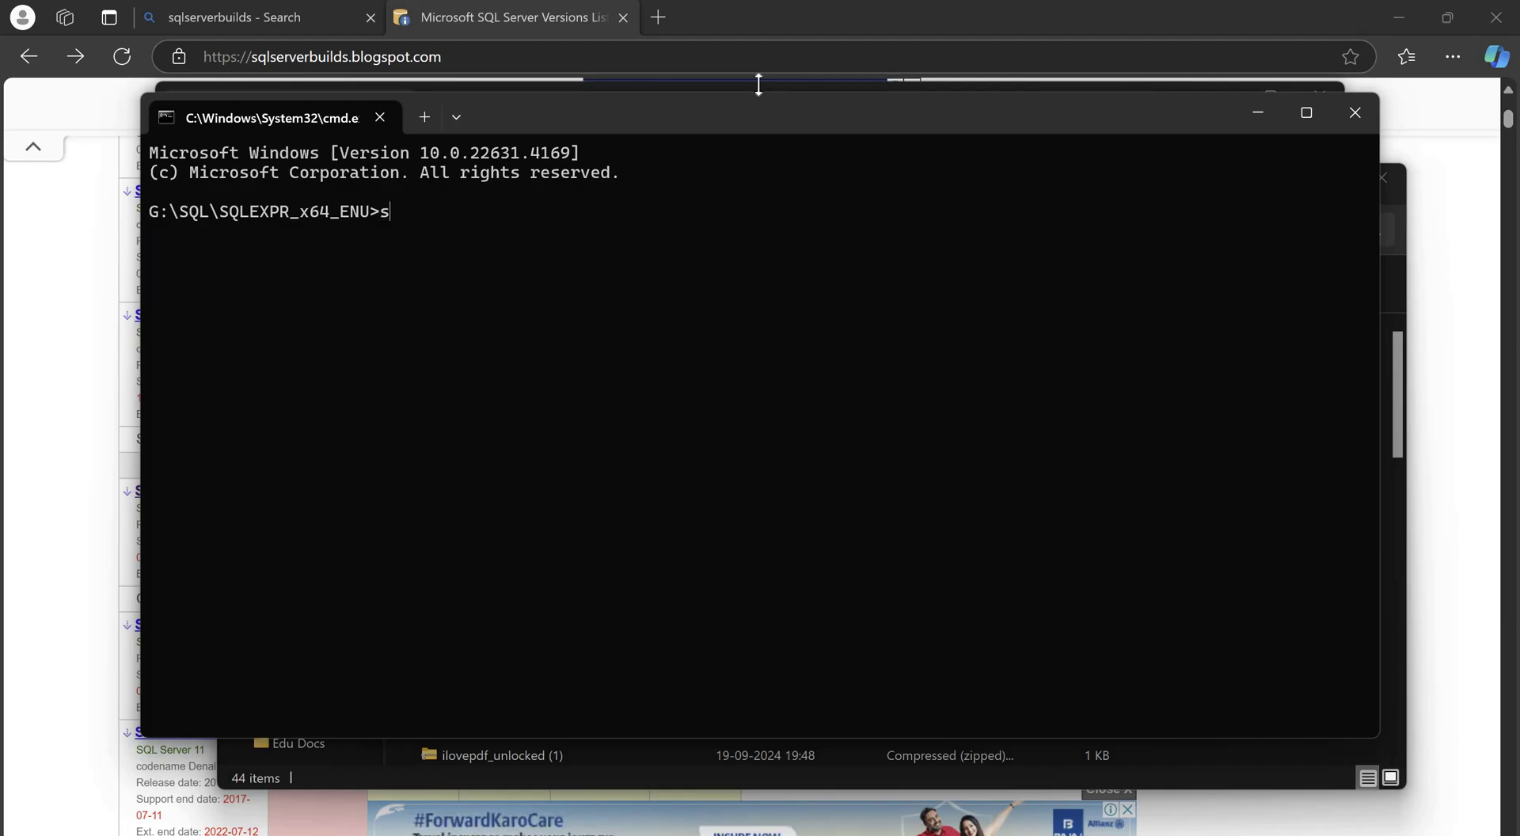
type("etup.exe ")
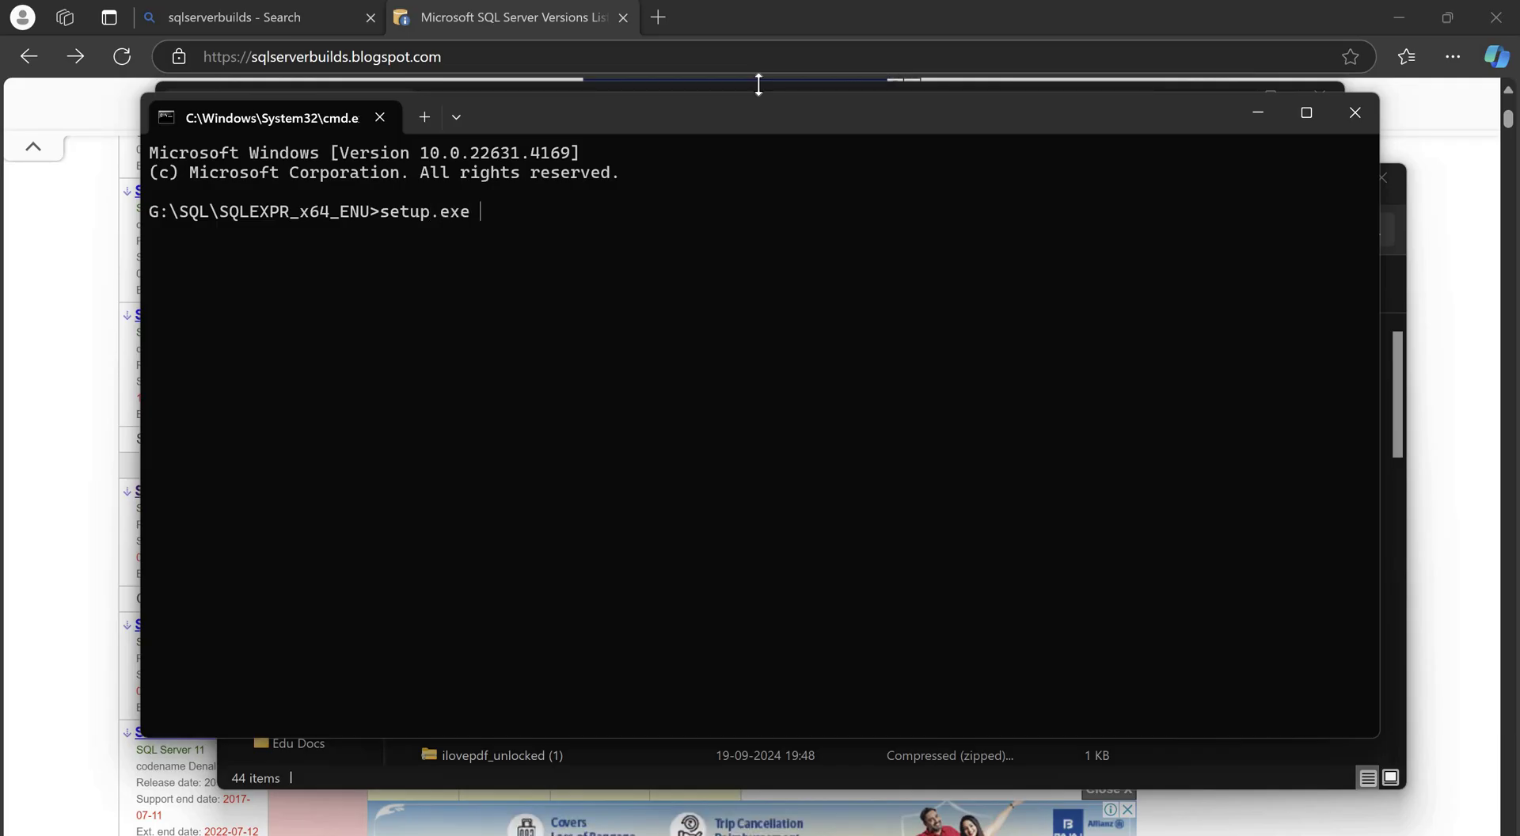
type("/Action=Instal")
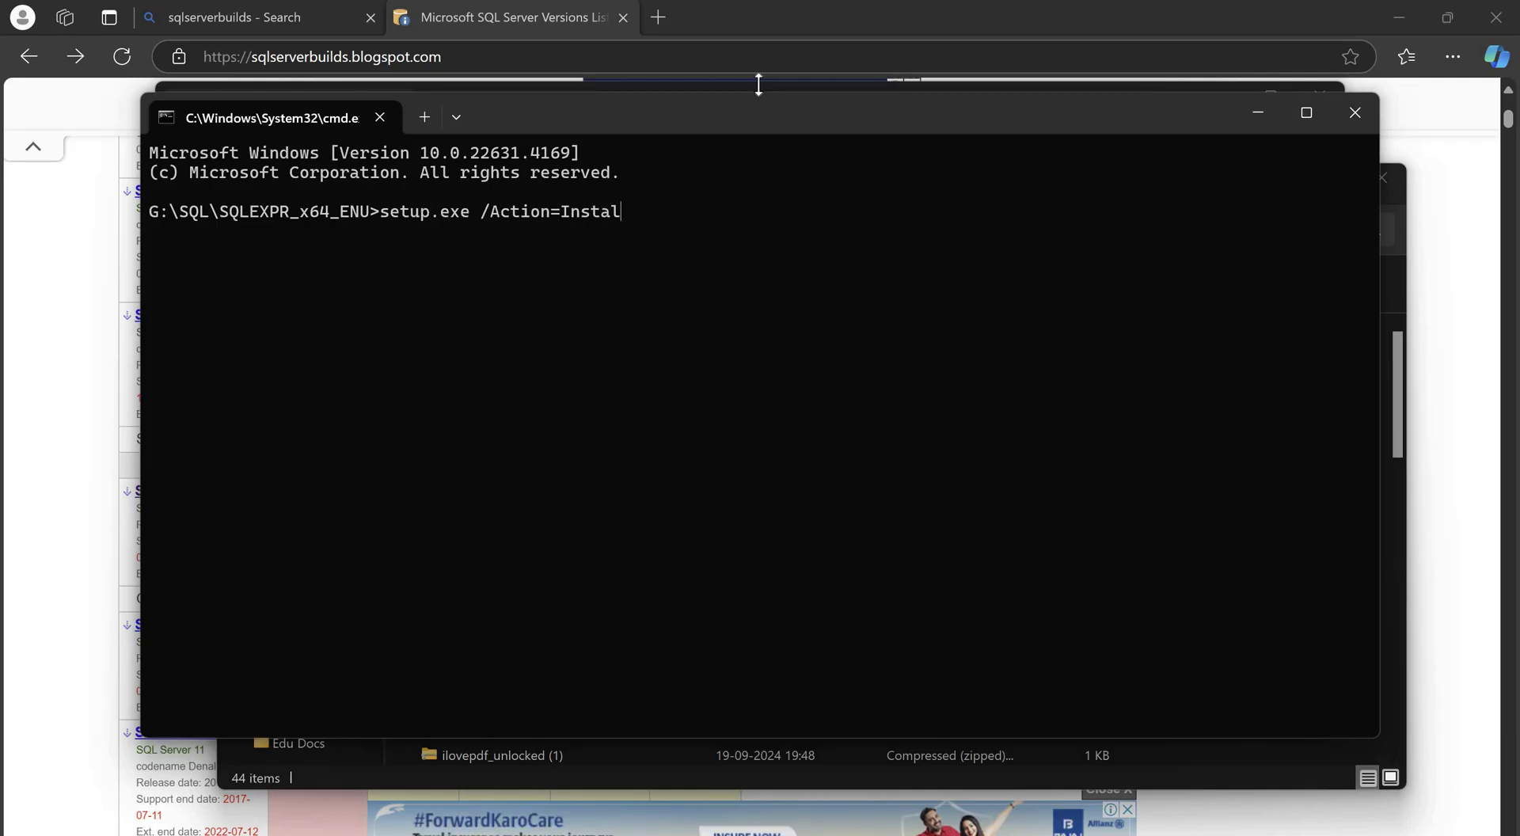
type("l /")
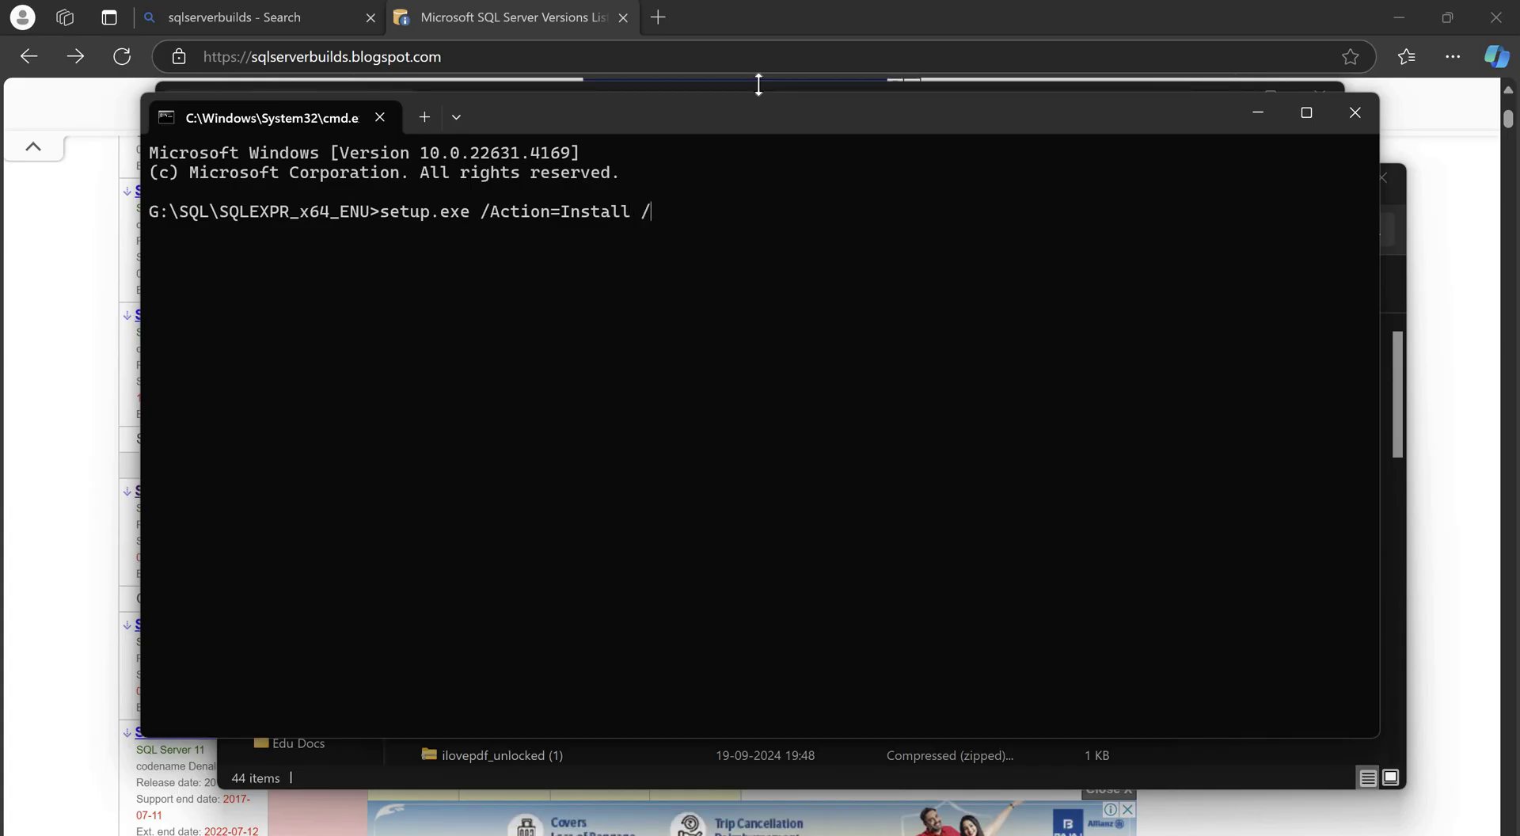
type("Upda")
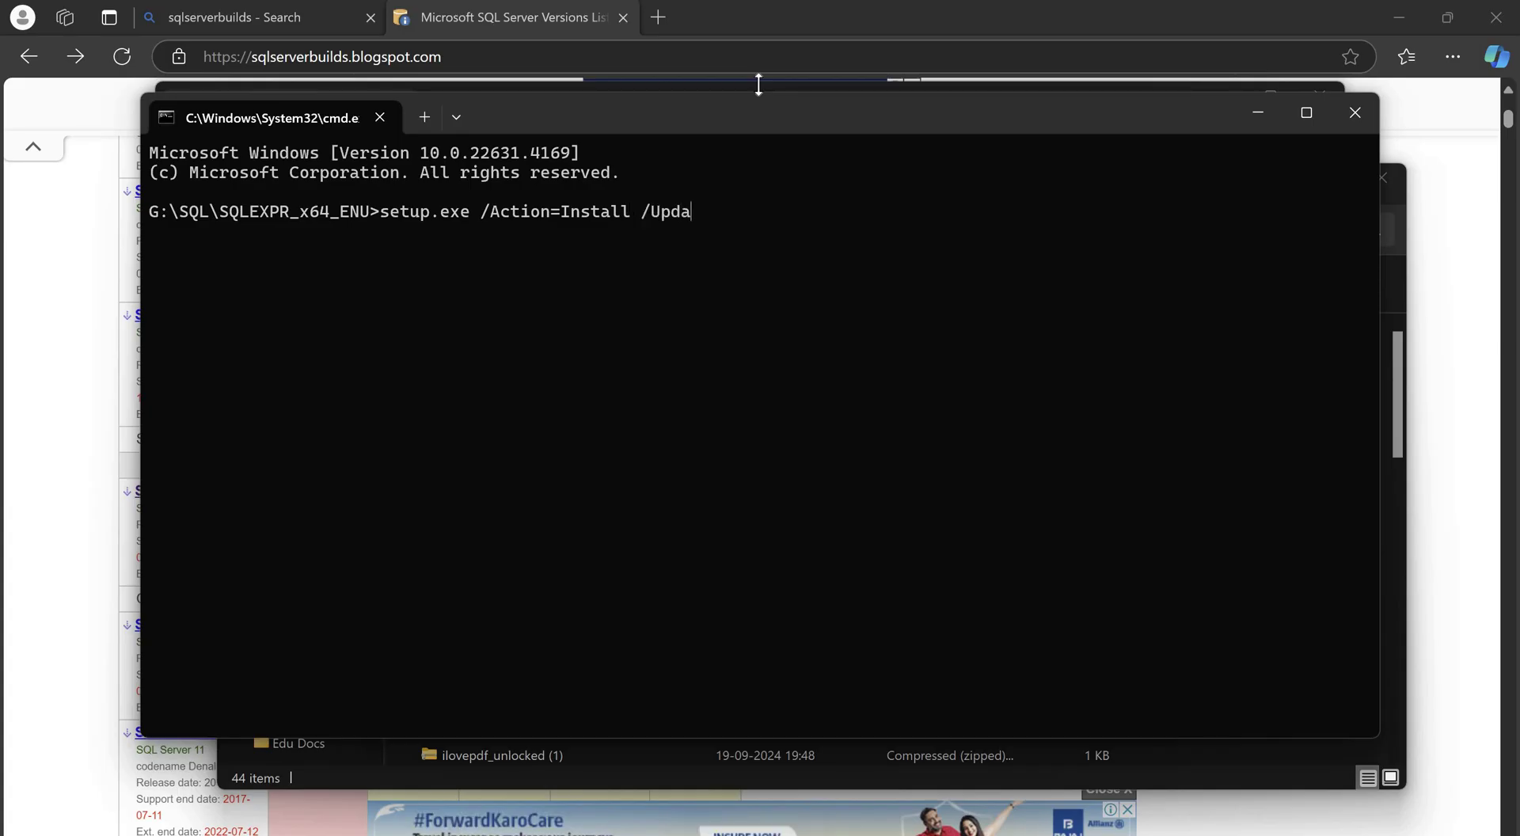
type("teEnabled")
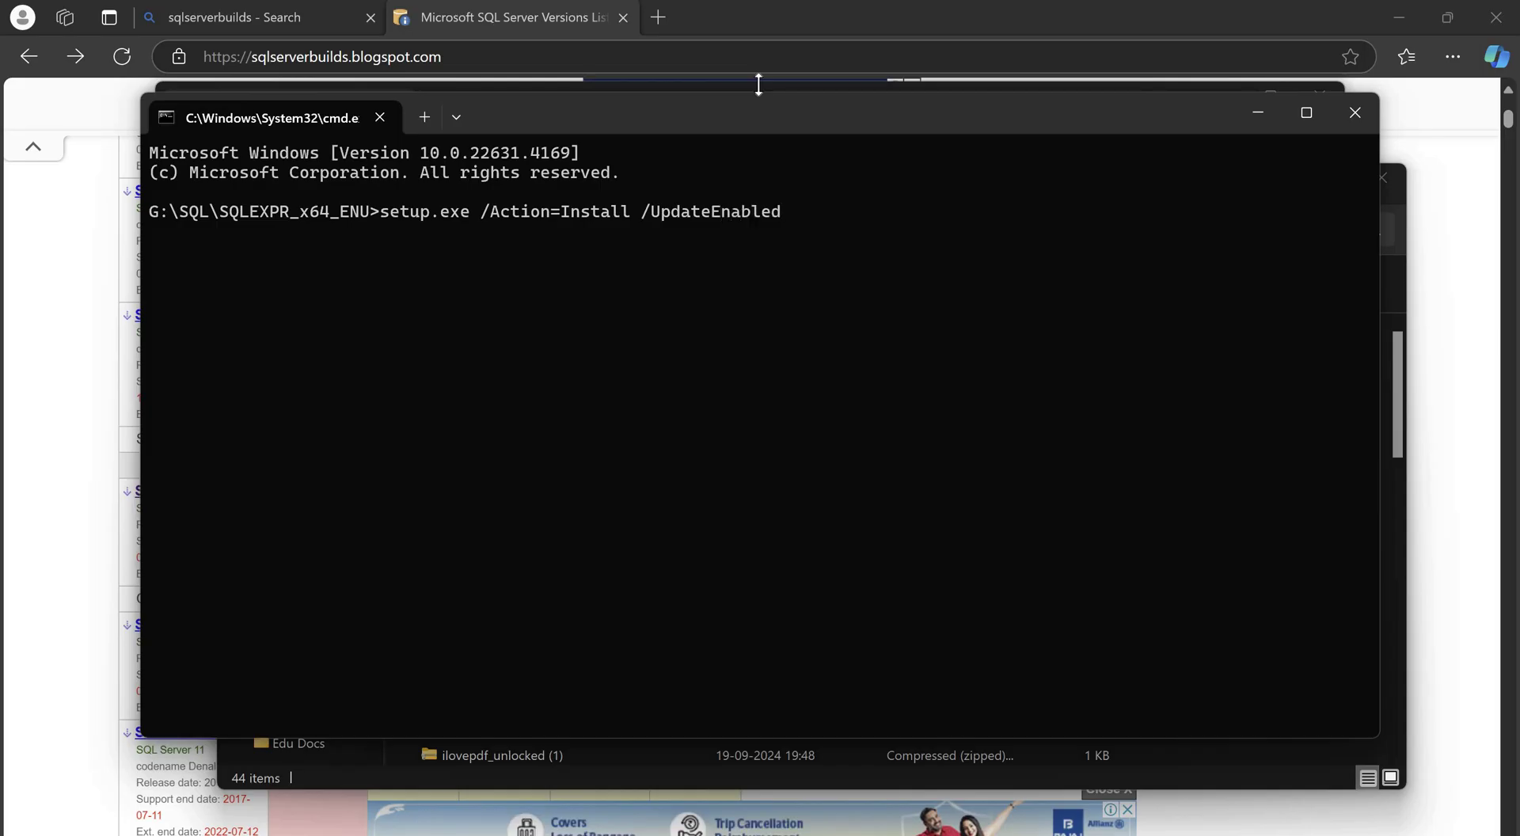
type("=True ")
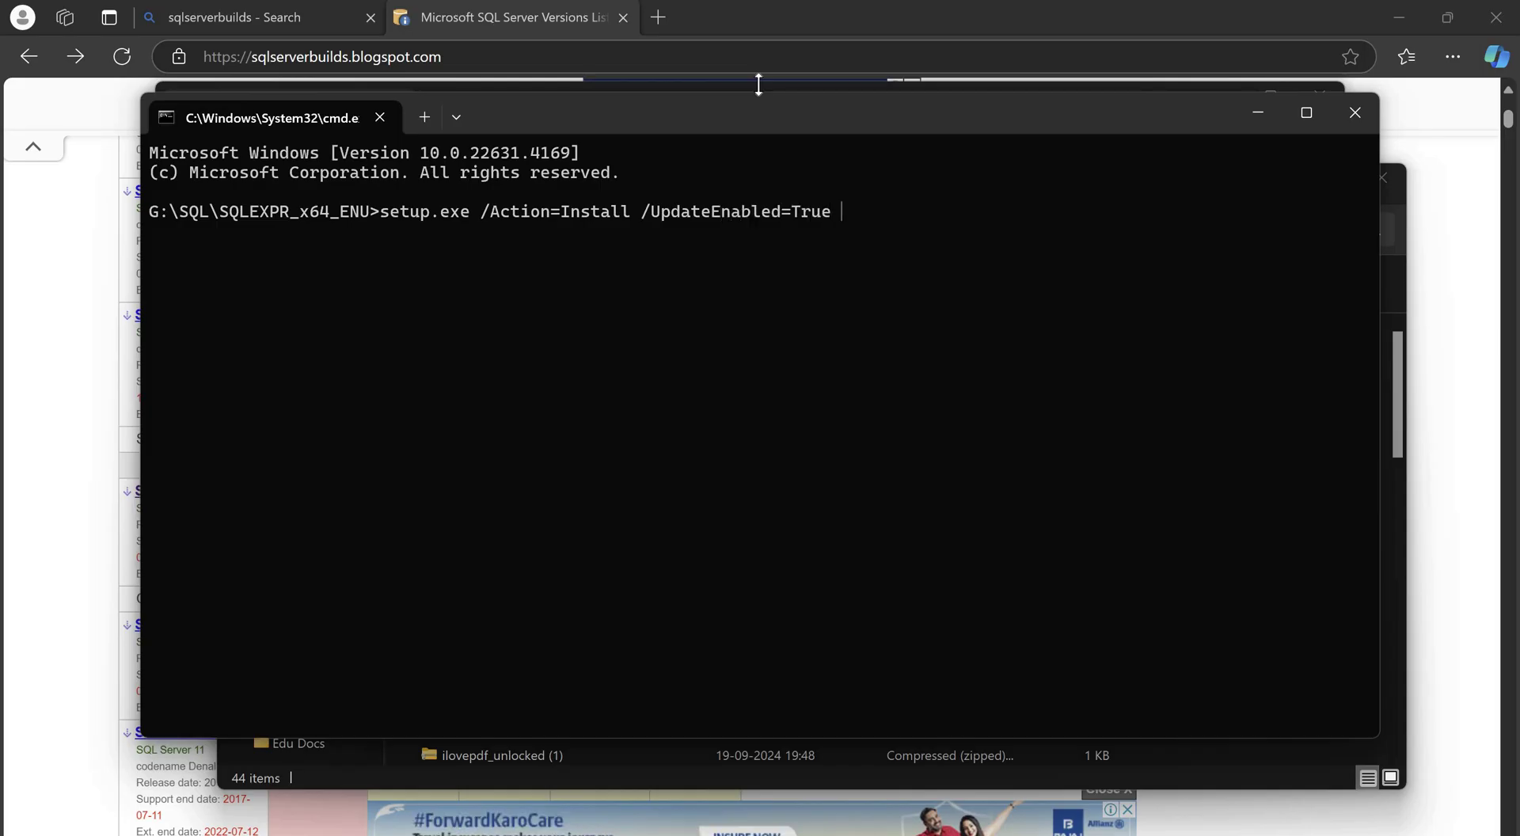
type("/")
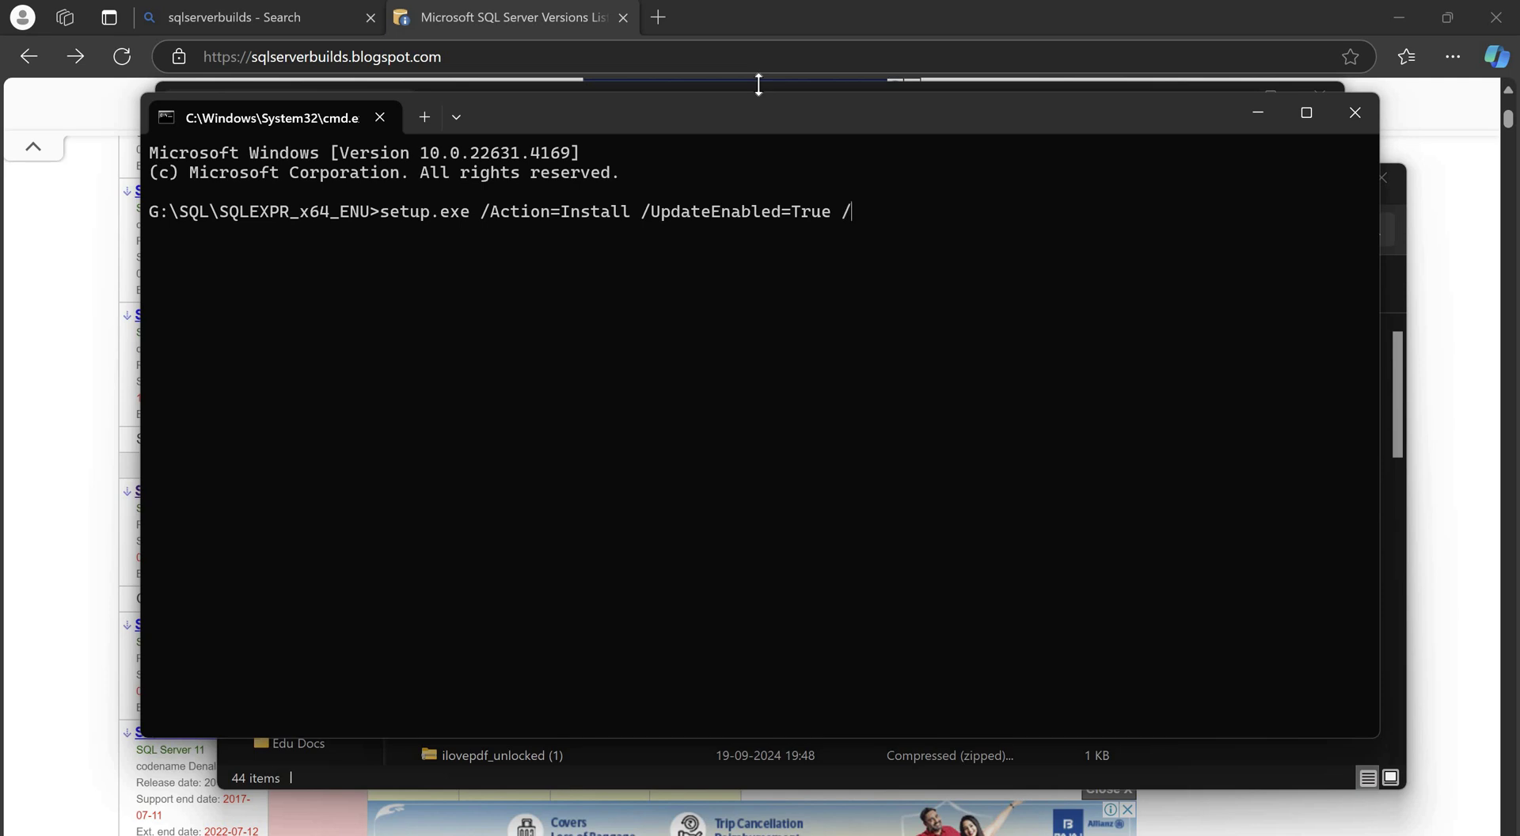
type("Upd")
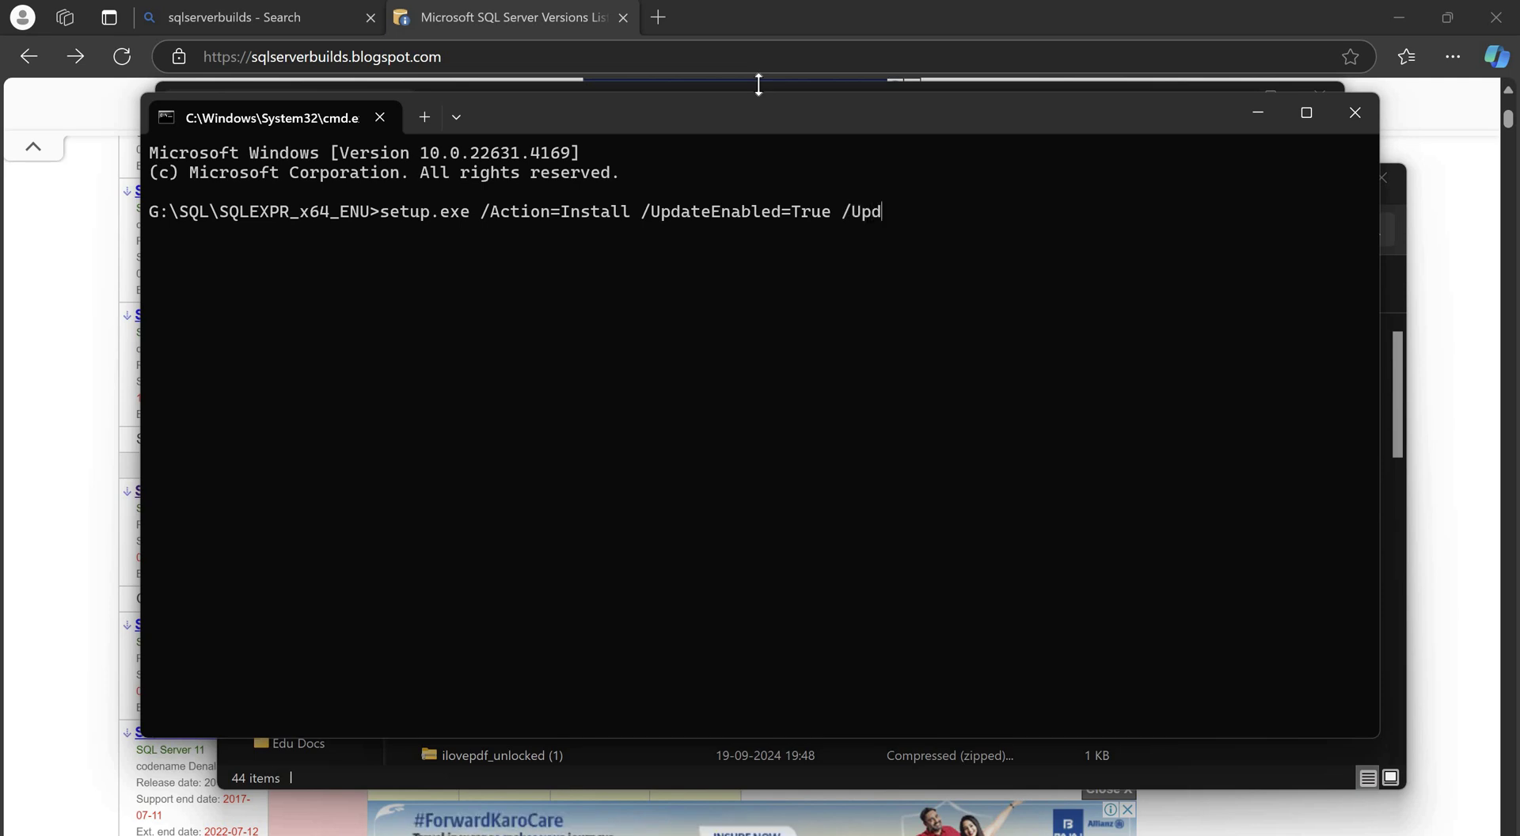
type("at")
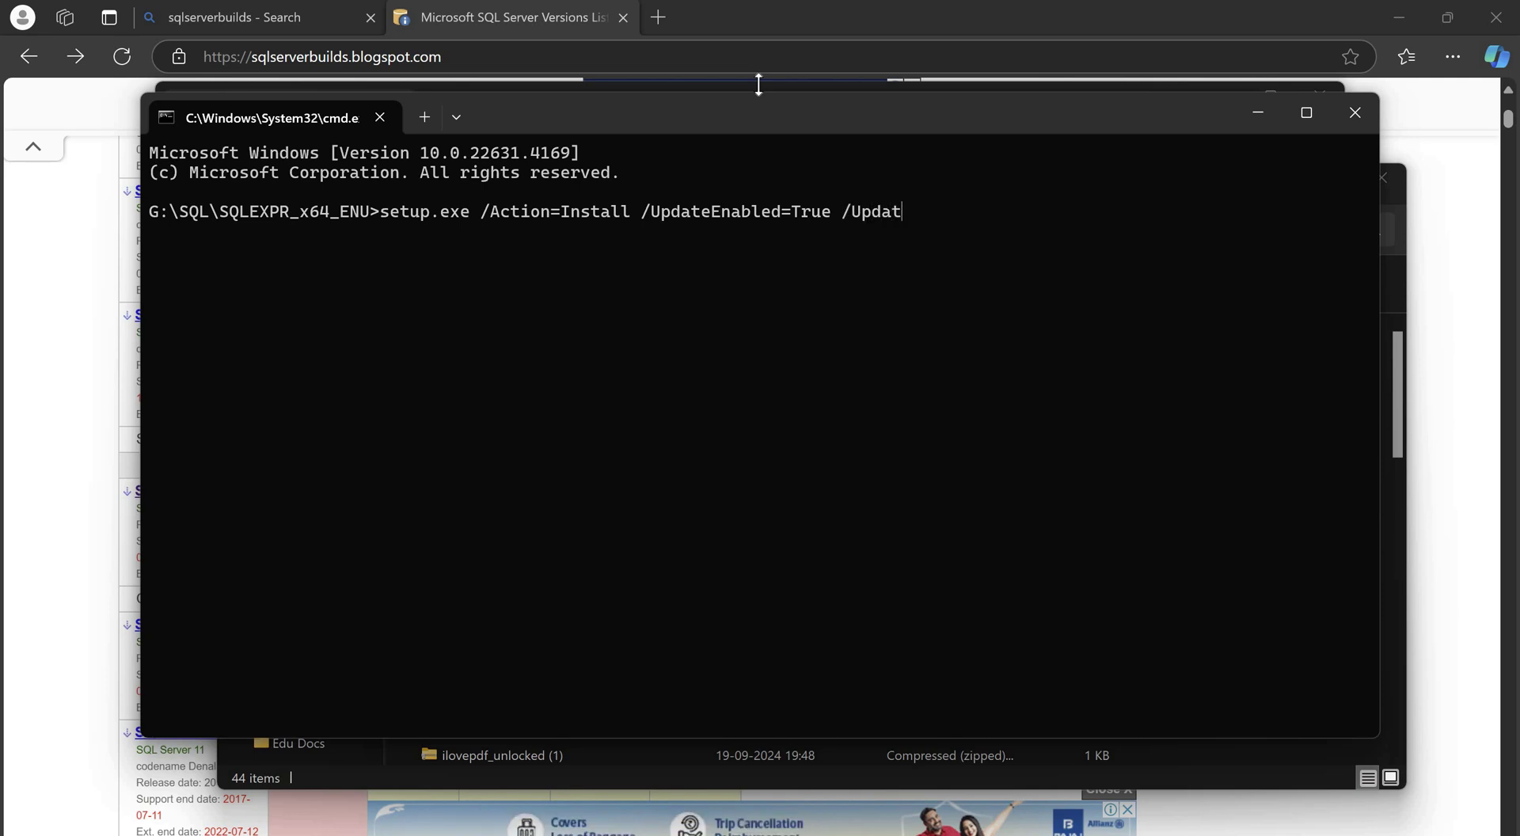
type("eSource=")
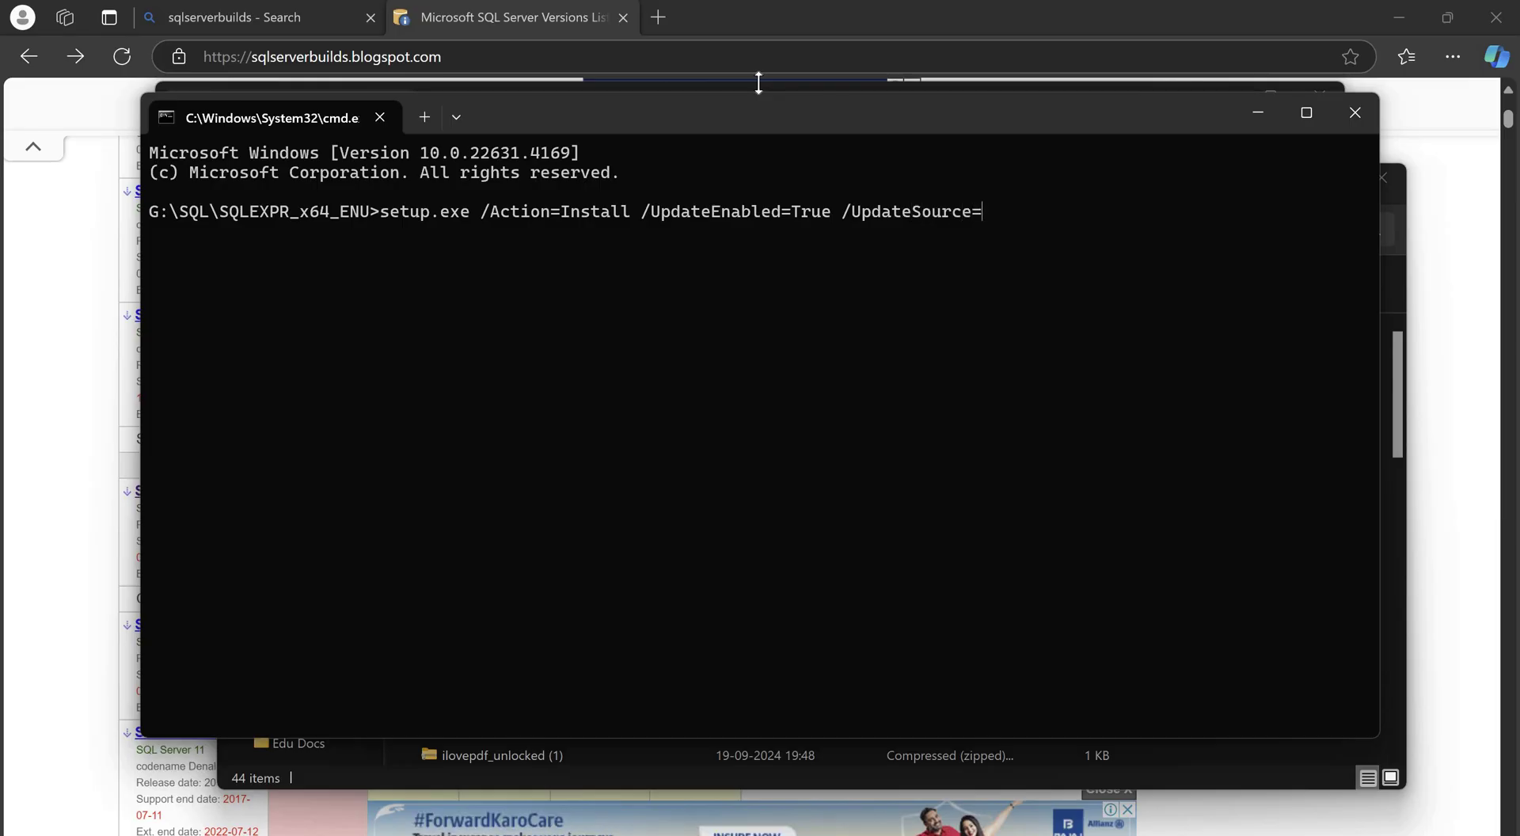
type("\"")
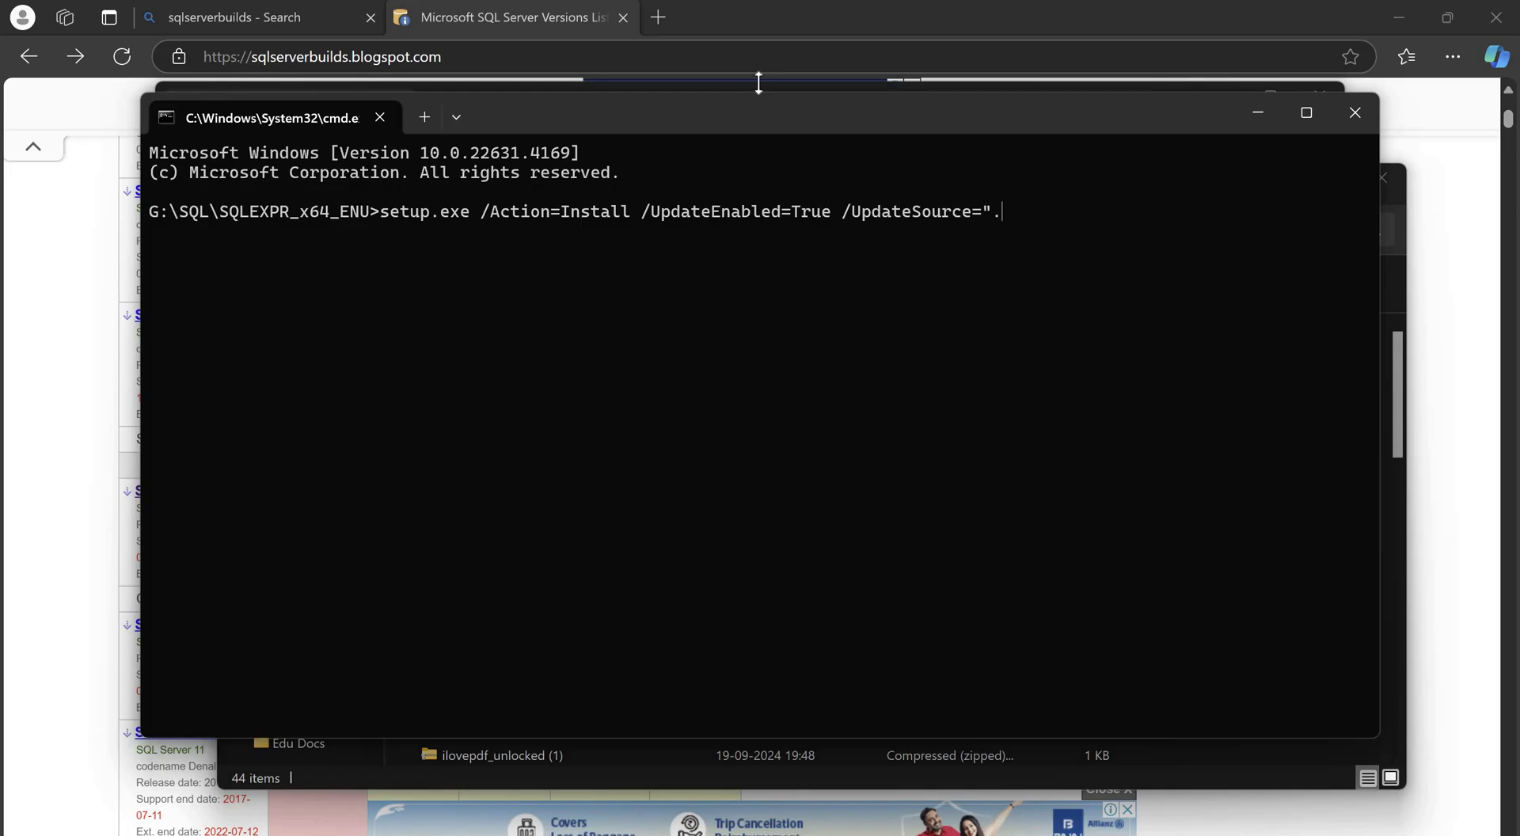
type(". \\Updat")
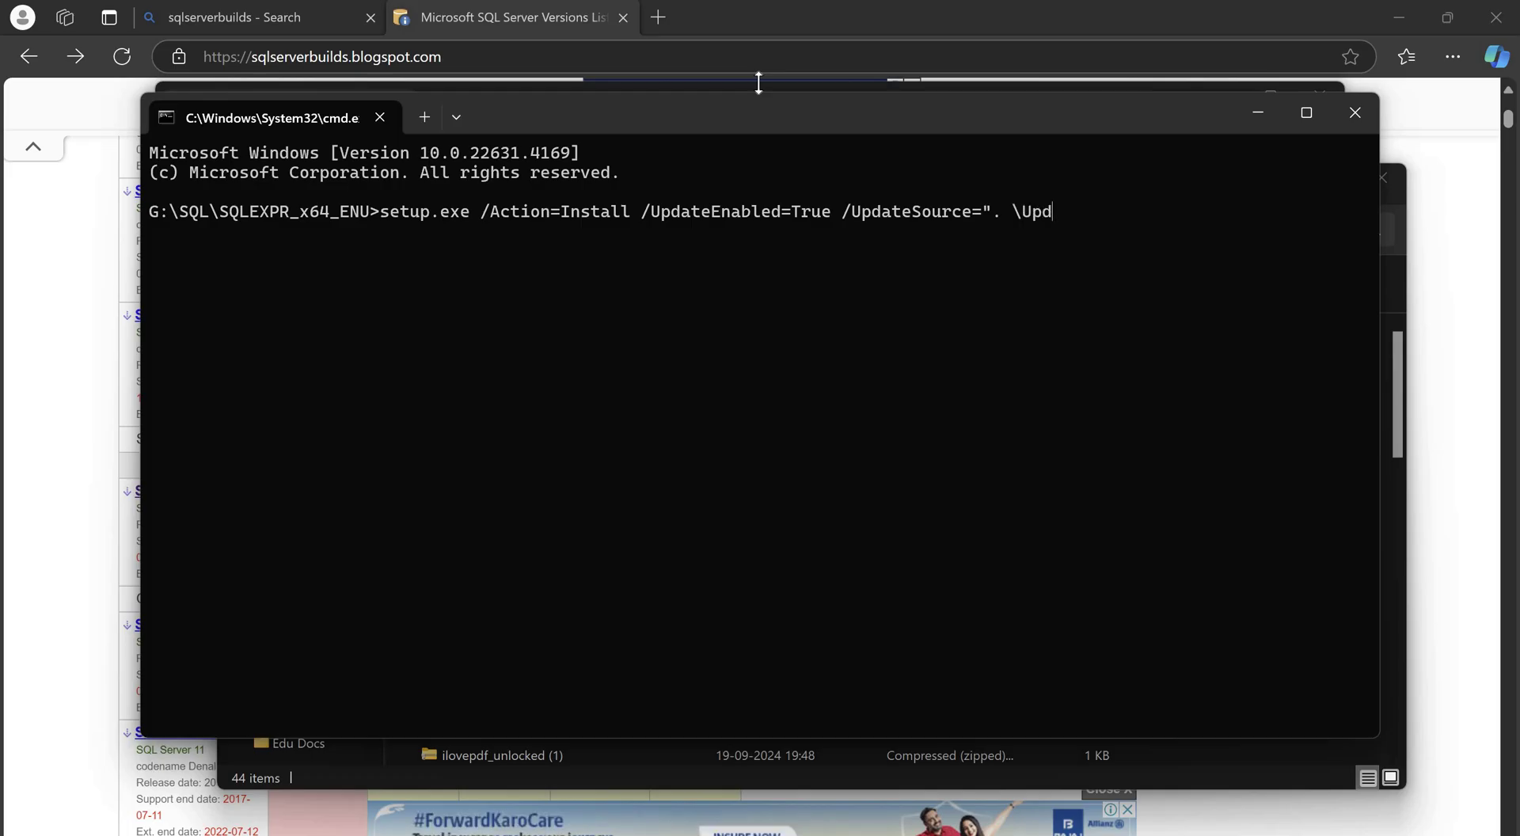
type("es\"")
key("Return")
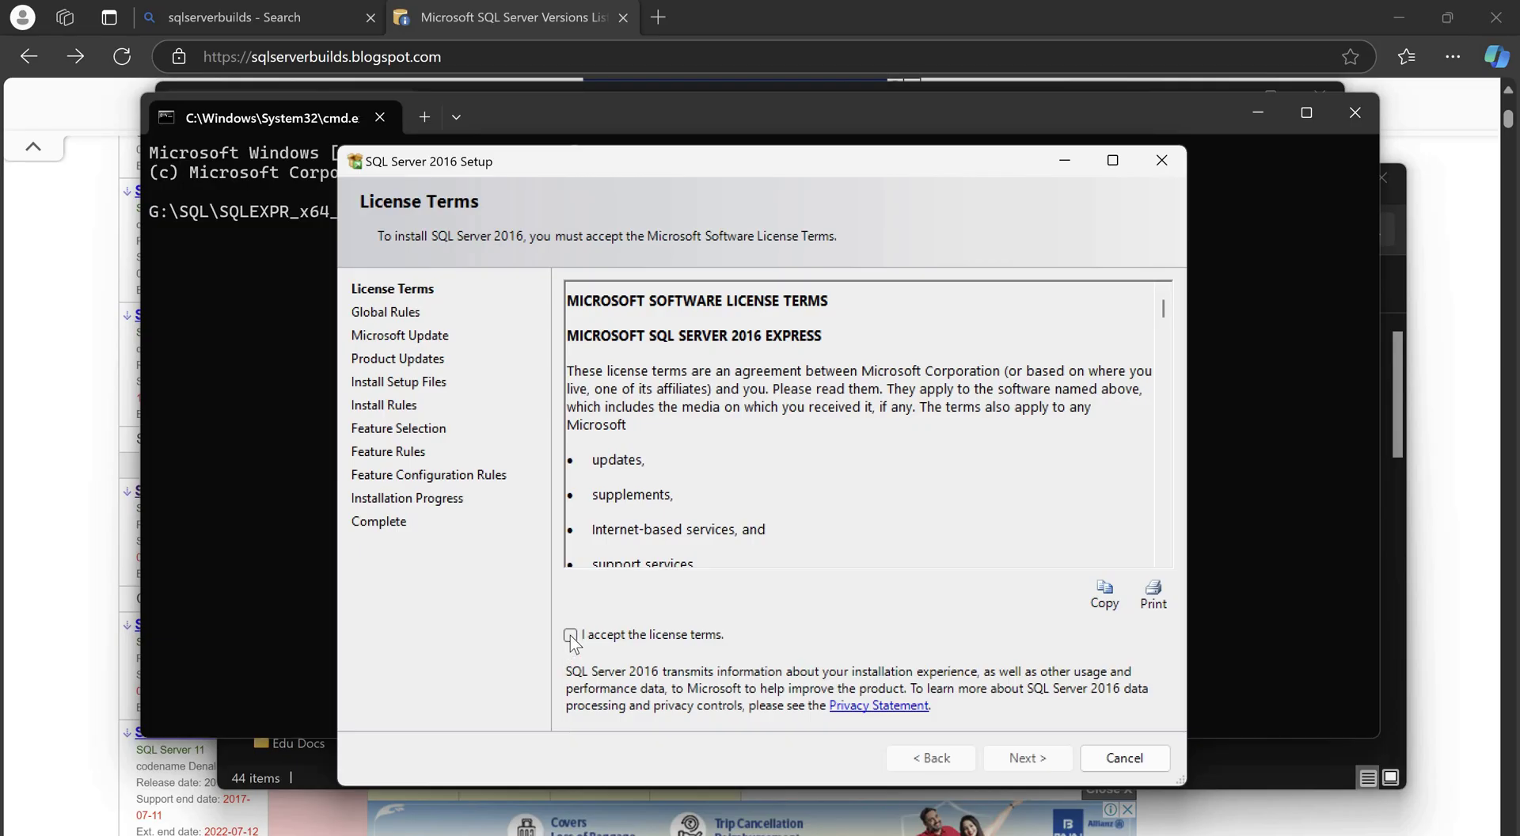
- Accept the license terms and continue with the SQL Server product updates included but Microsoft Update checking left off
left_click(570, 635)
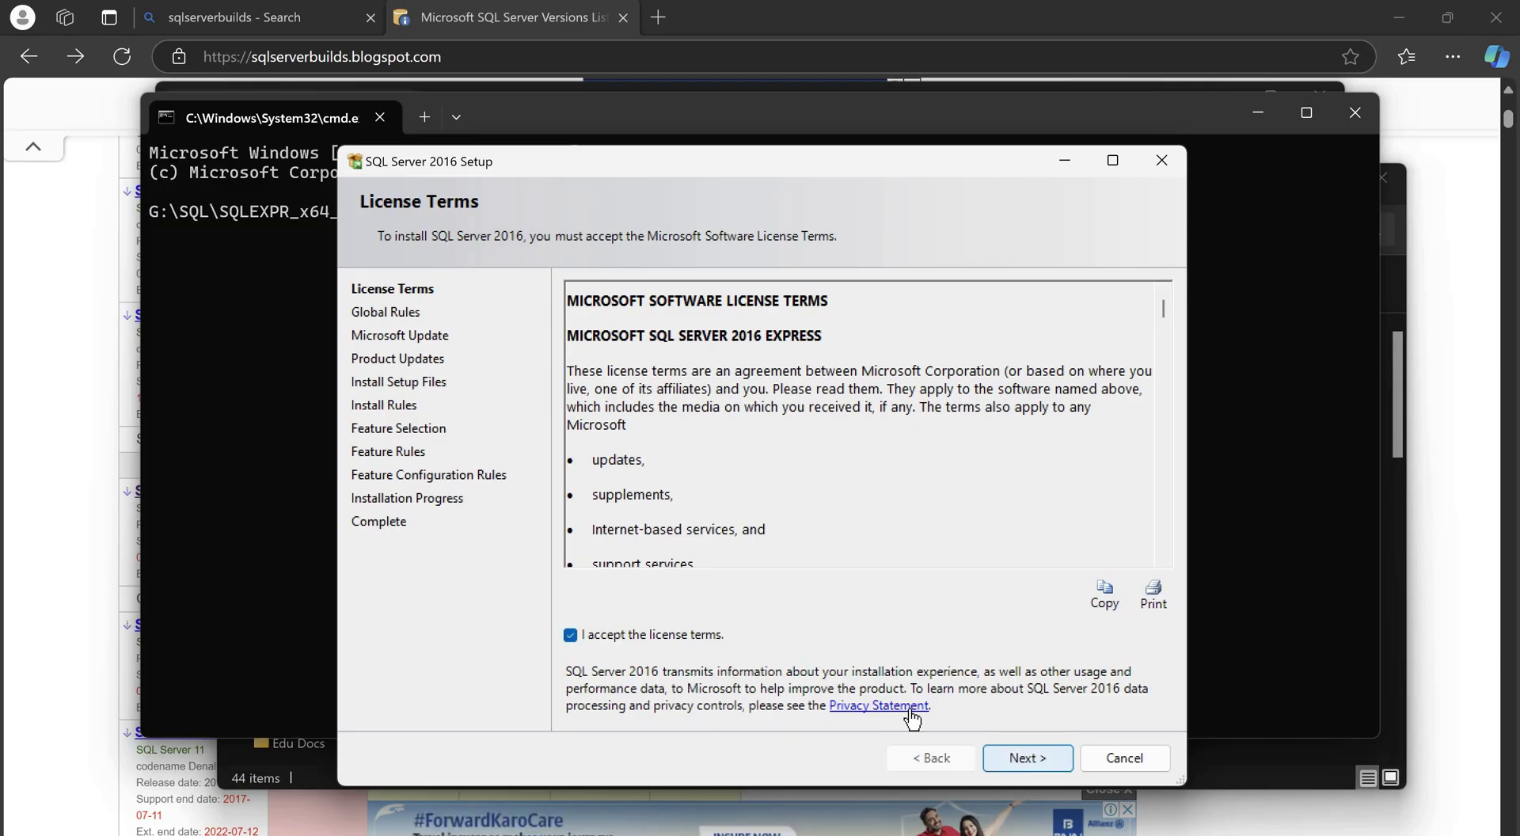
left_click(1027, 752)
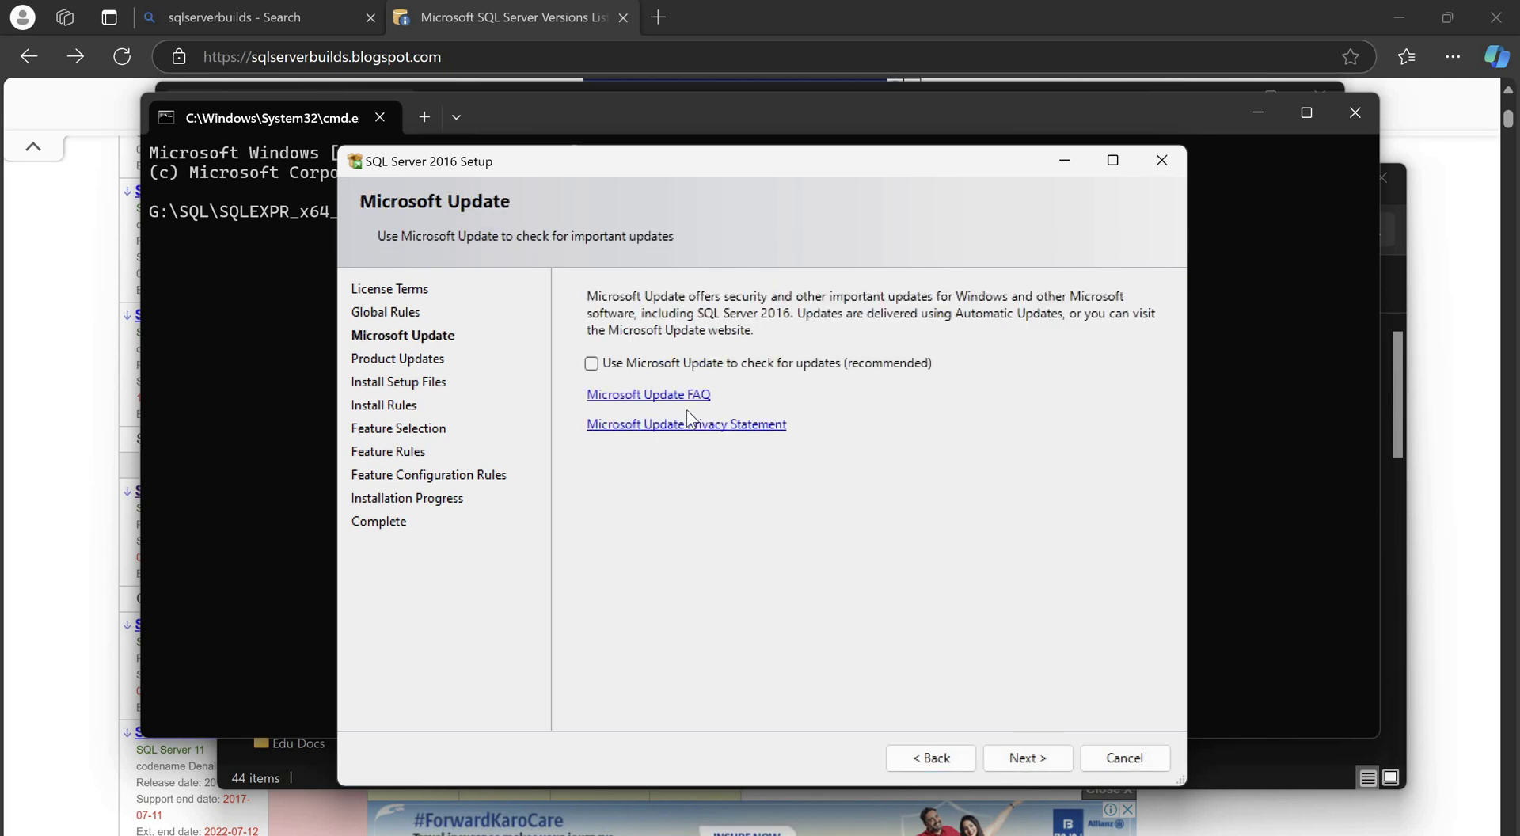
left_click(1037, 752)
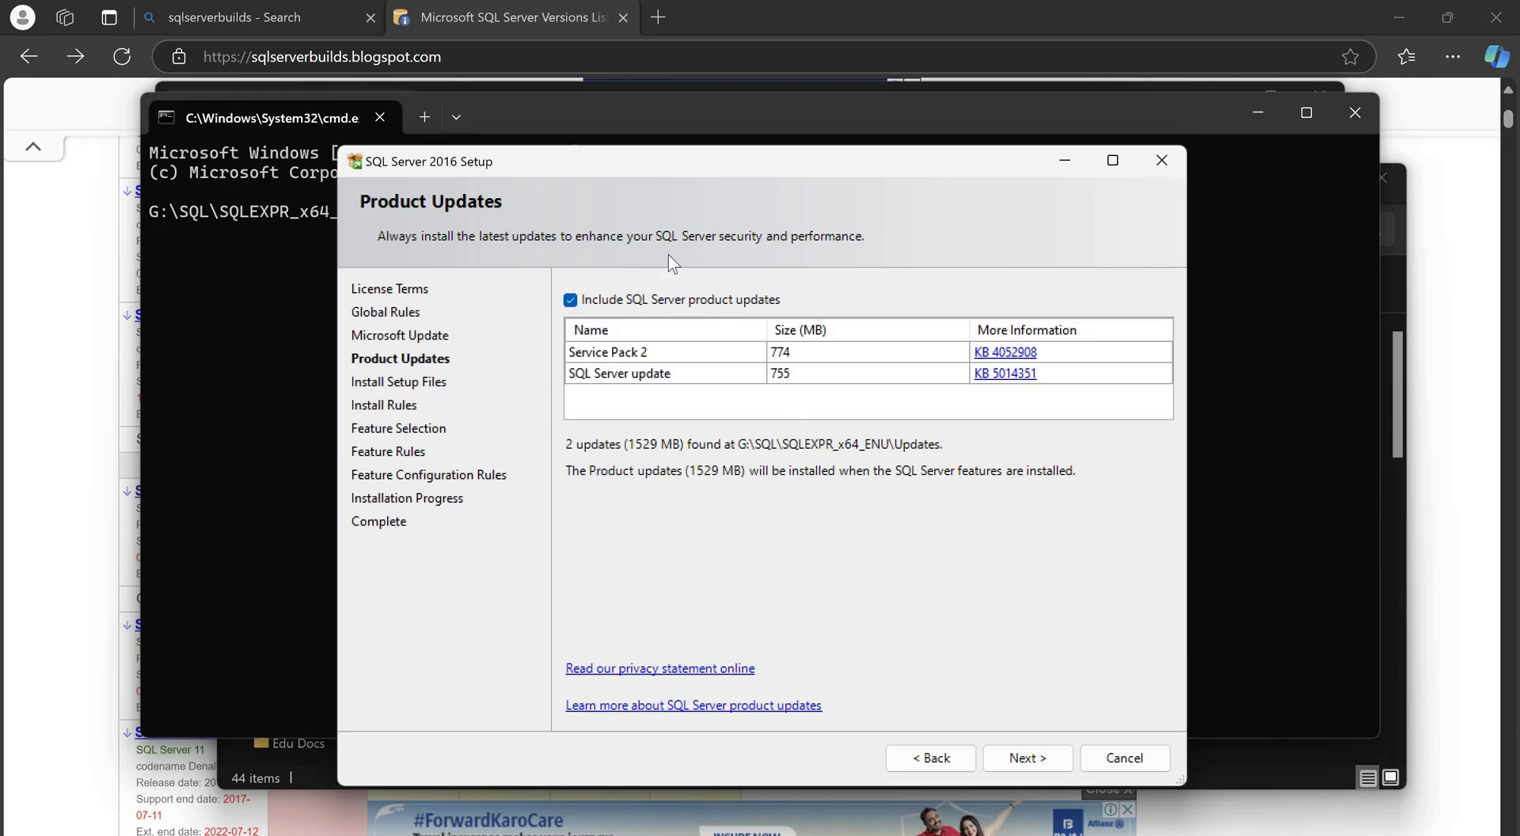
left_click_drag(665, 168, 645, 154)
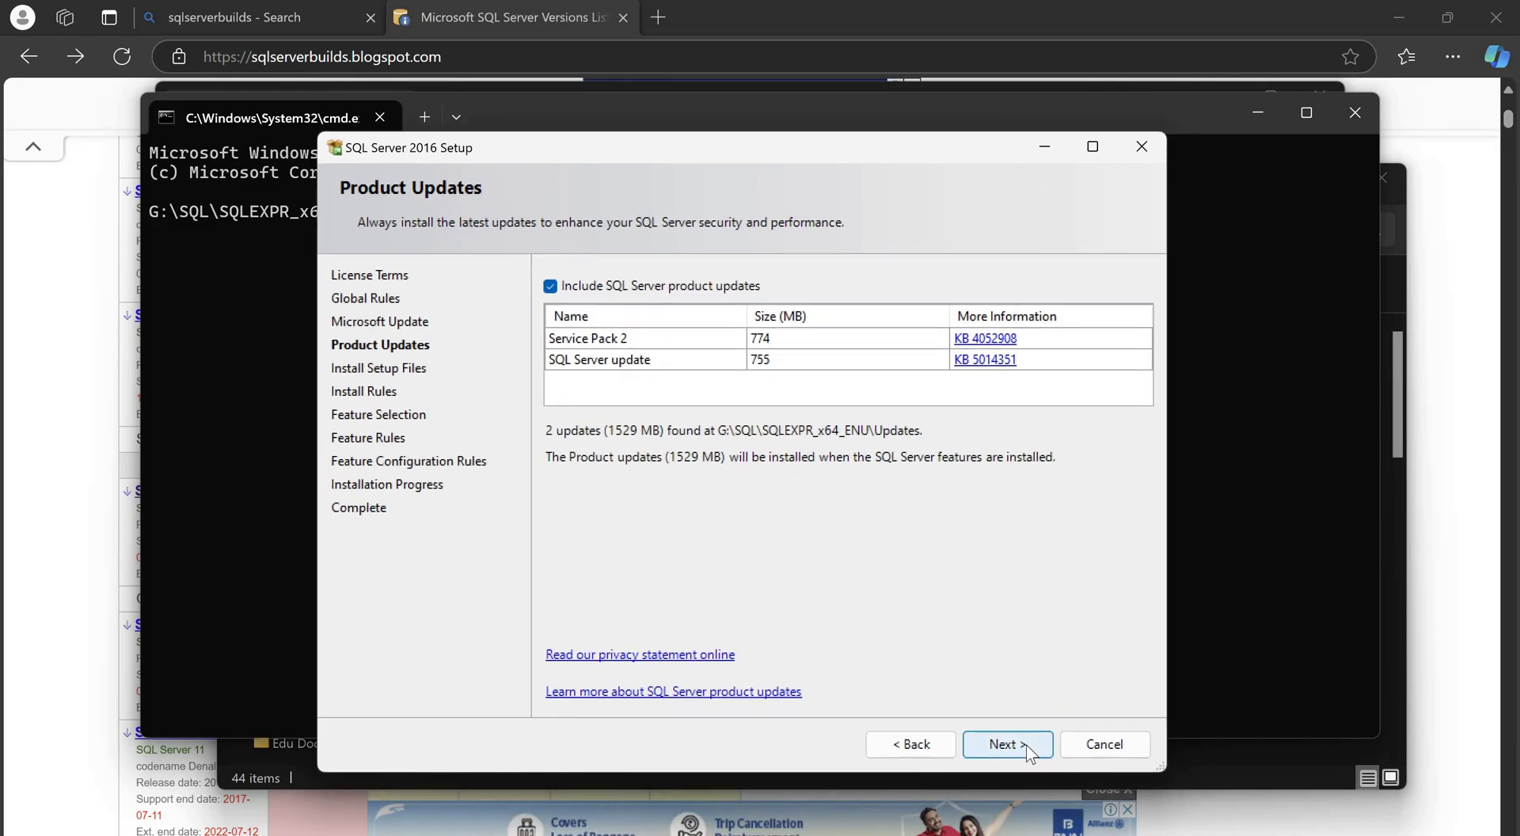
left_click(1005, 744)
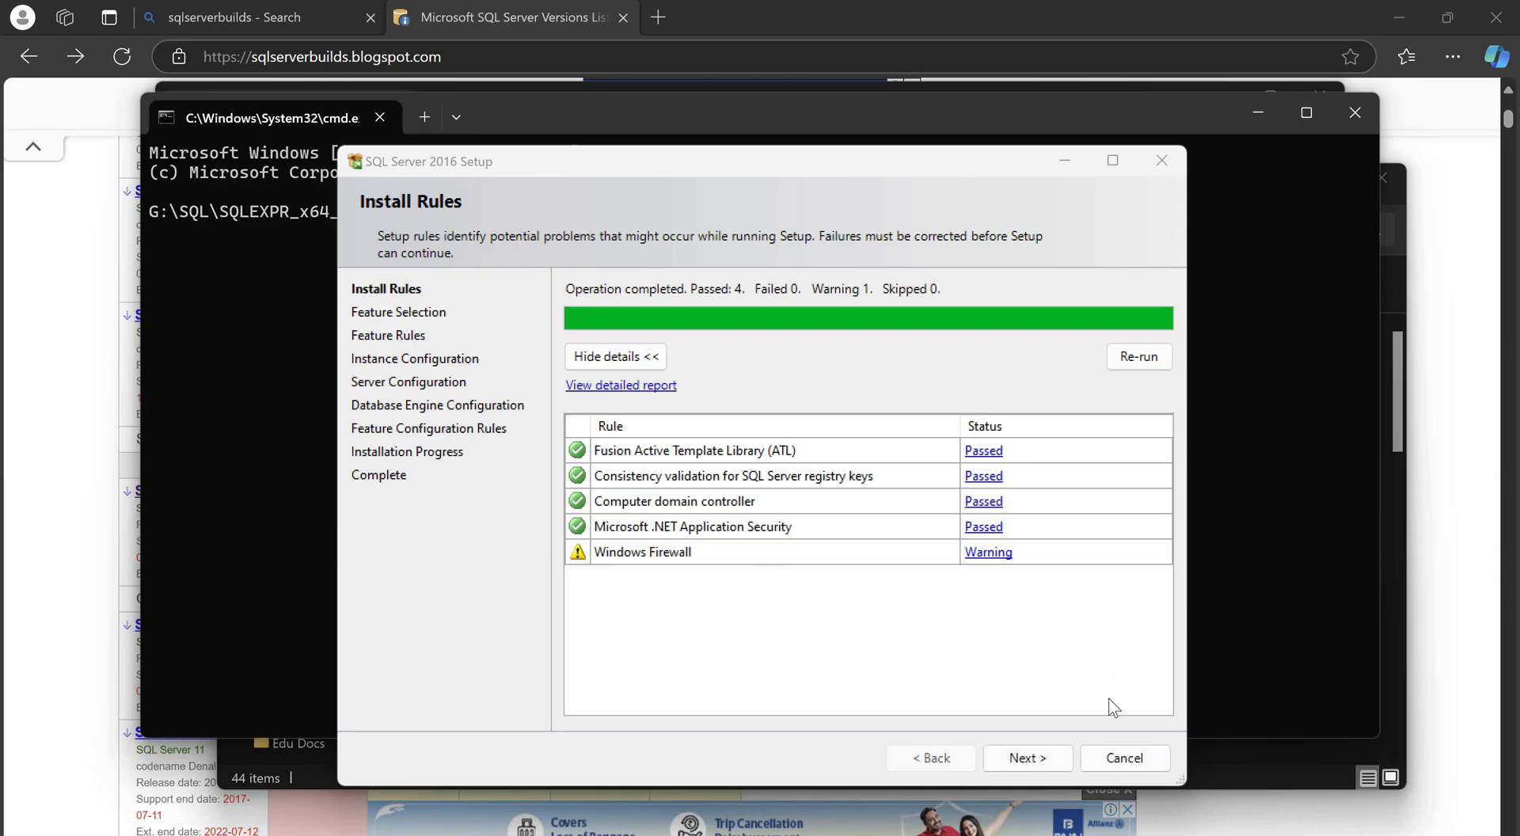
- Continue past the install rules, keeping the default Express features and the named instance SQLExpress
left_click(1032, 756)
left_click(1037, 759)
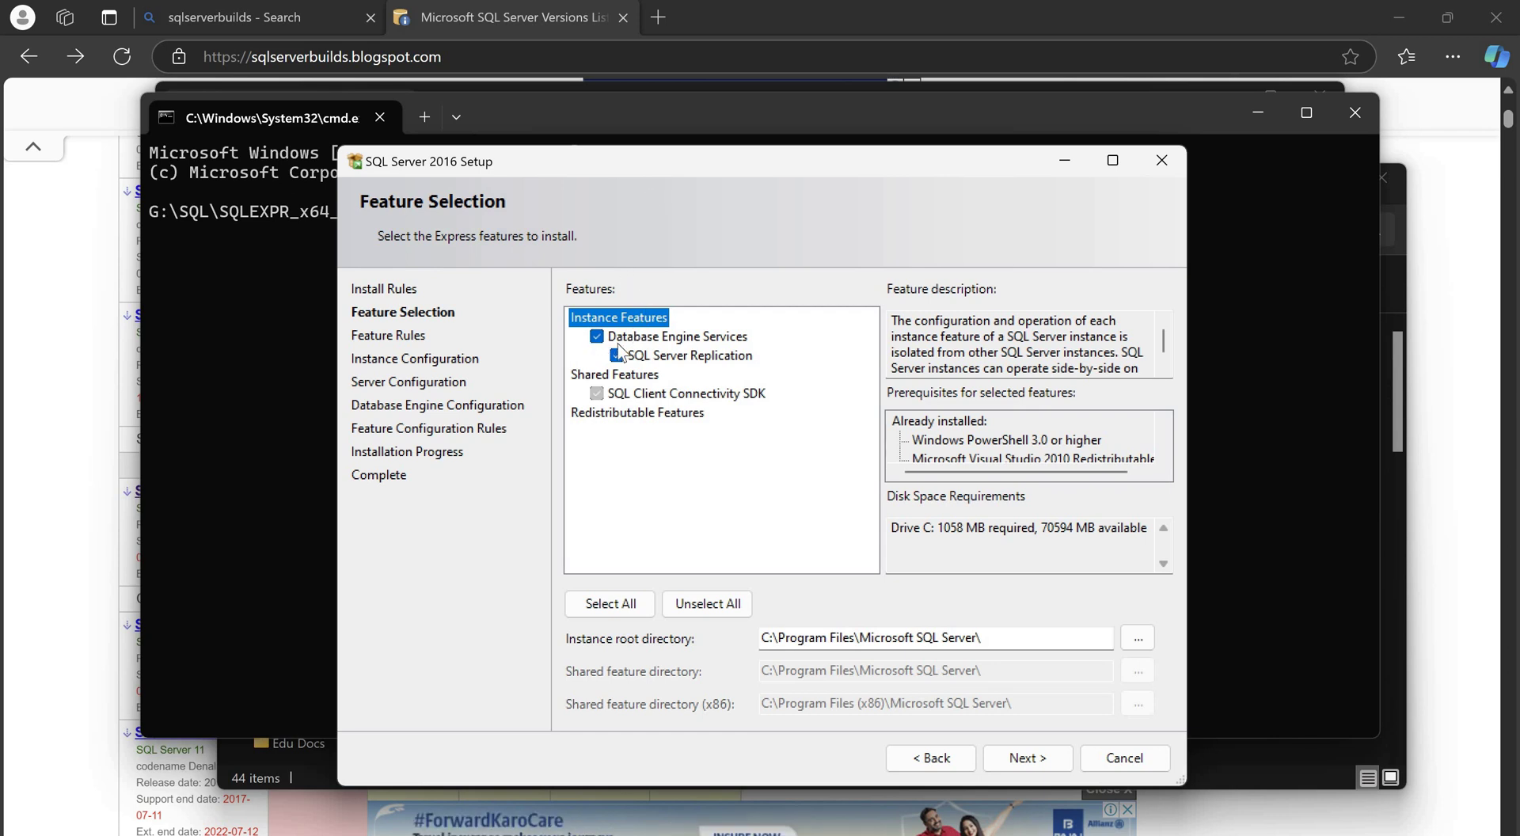
left_click(1026, 758)
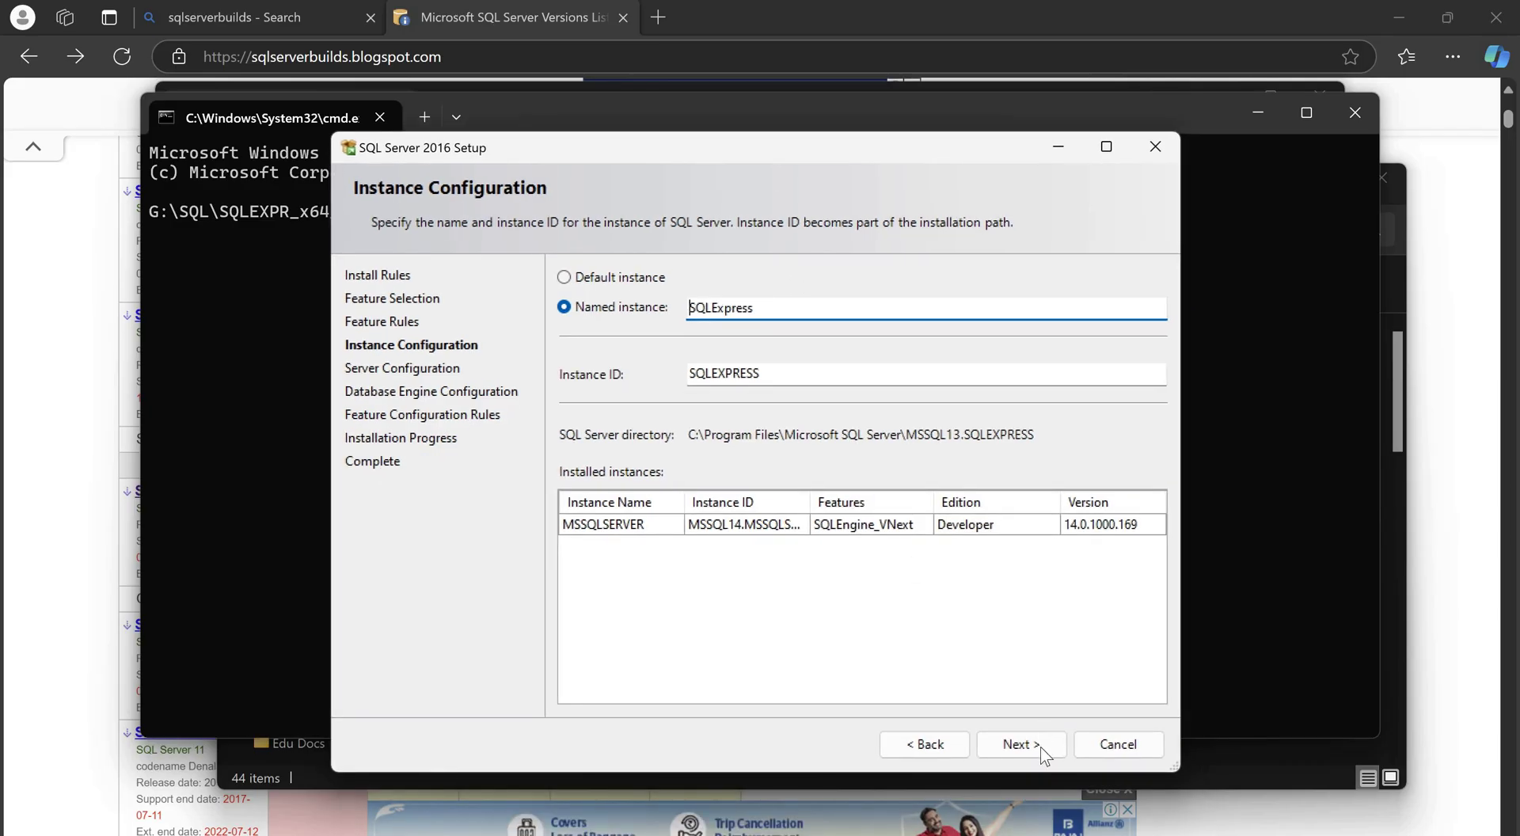
left_click(1040, 747)
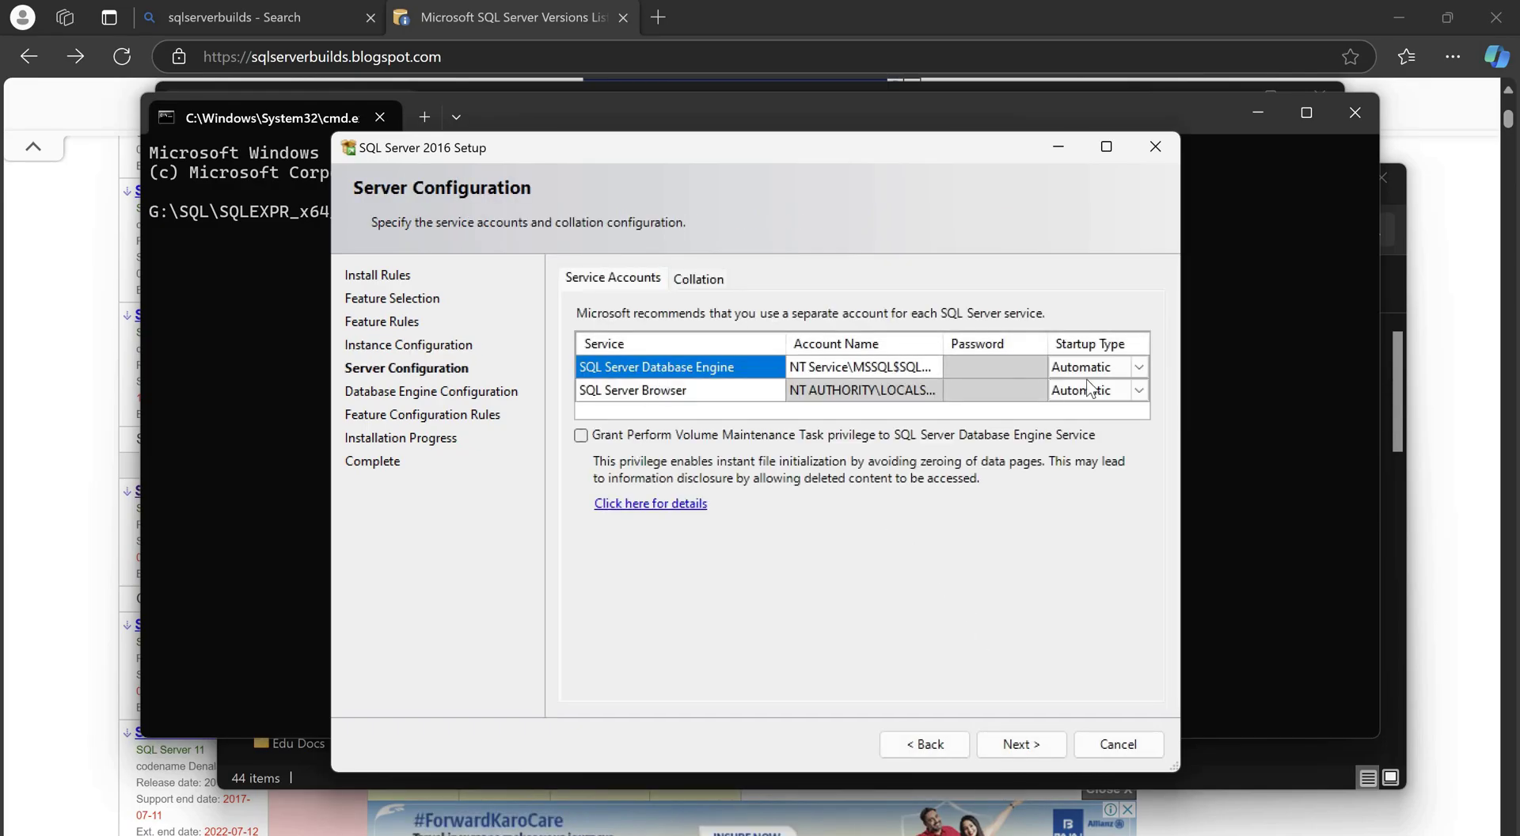
- Check the service accounts and collation, keep Automatic startup for both services and continue to Database Engine Configuration
left_click(1106, 365)
left_click(691, 282)
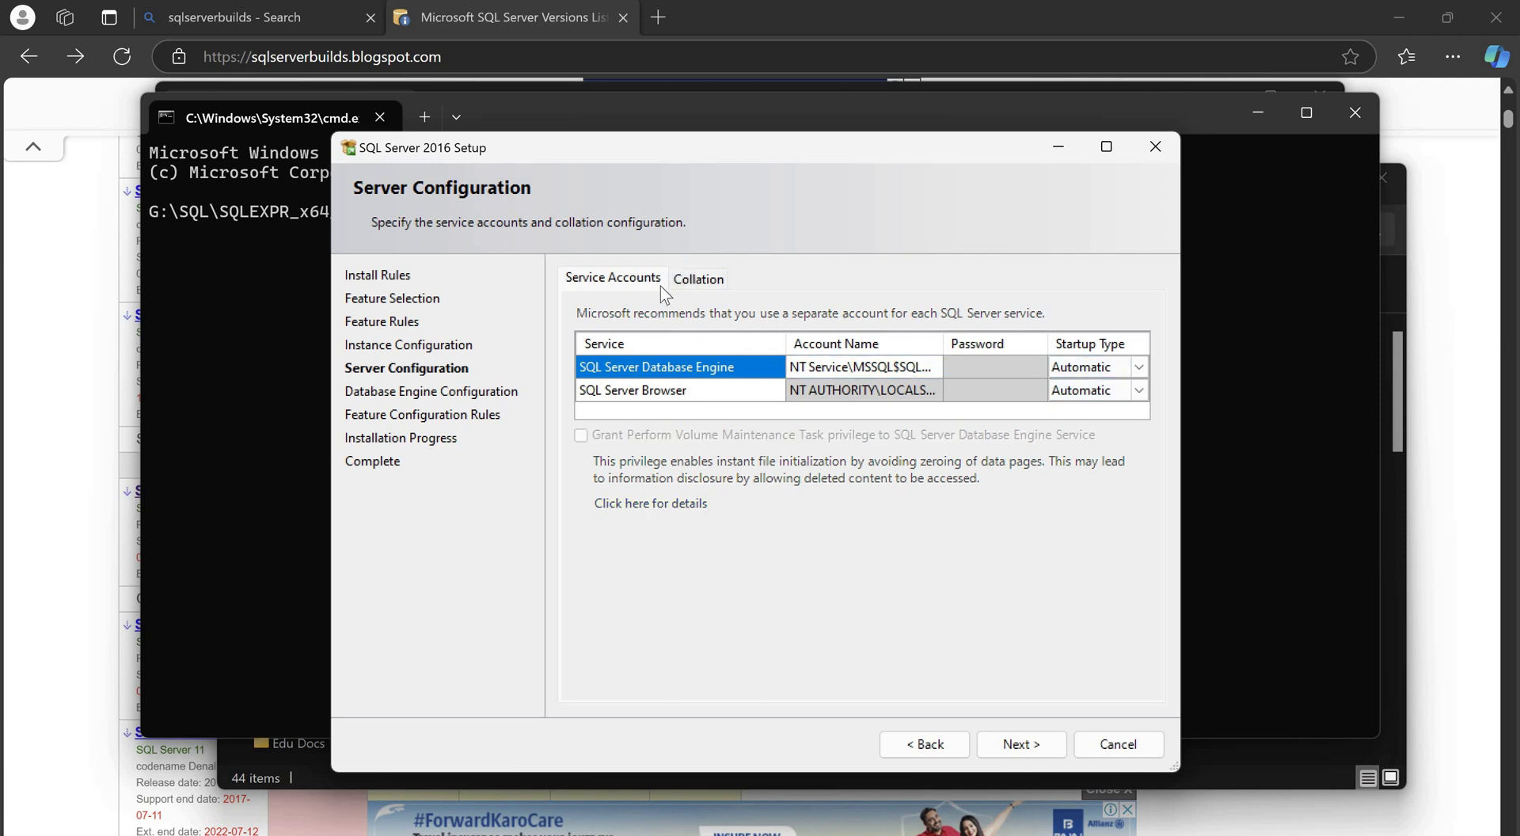
left_click(612, 279)
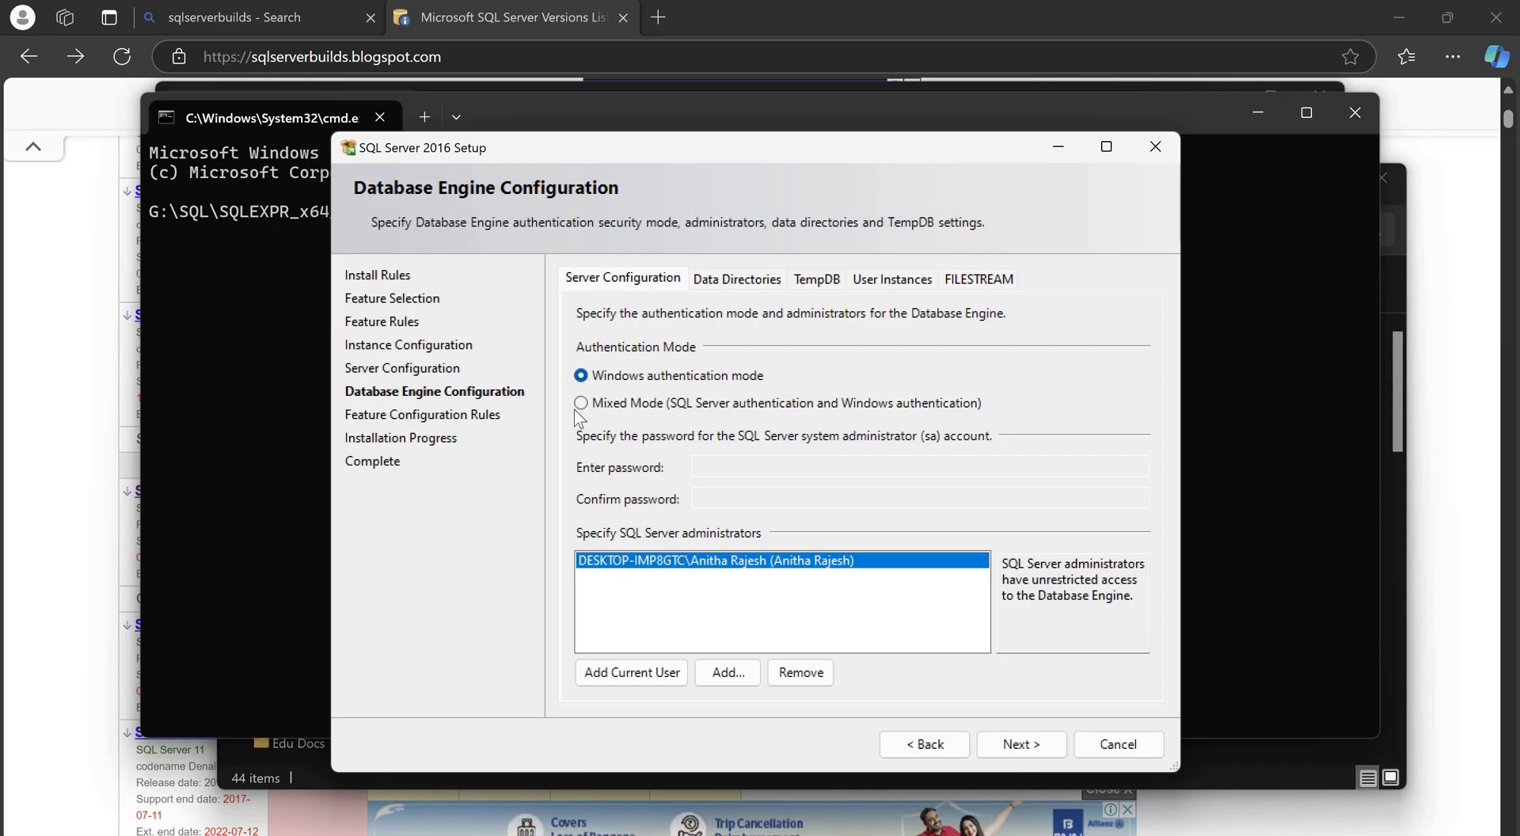
- Choose Mixed Mode authentication, enter and confirm the sa account password, and add the current user as SQL Server administrator
left_click(748, 403)
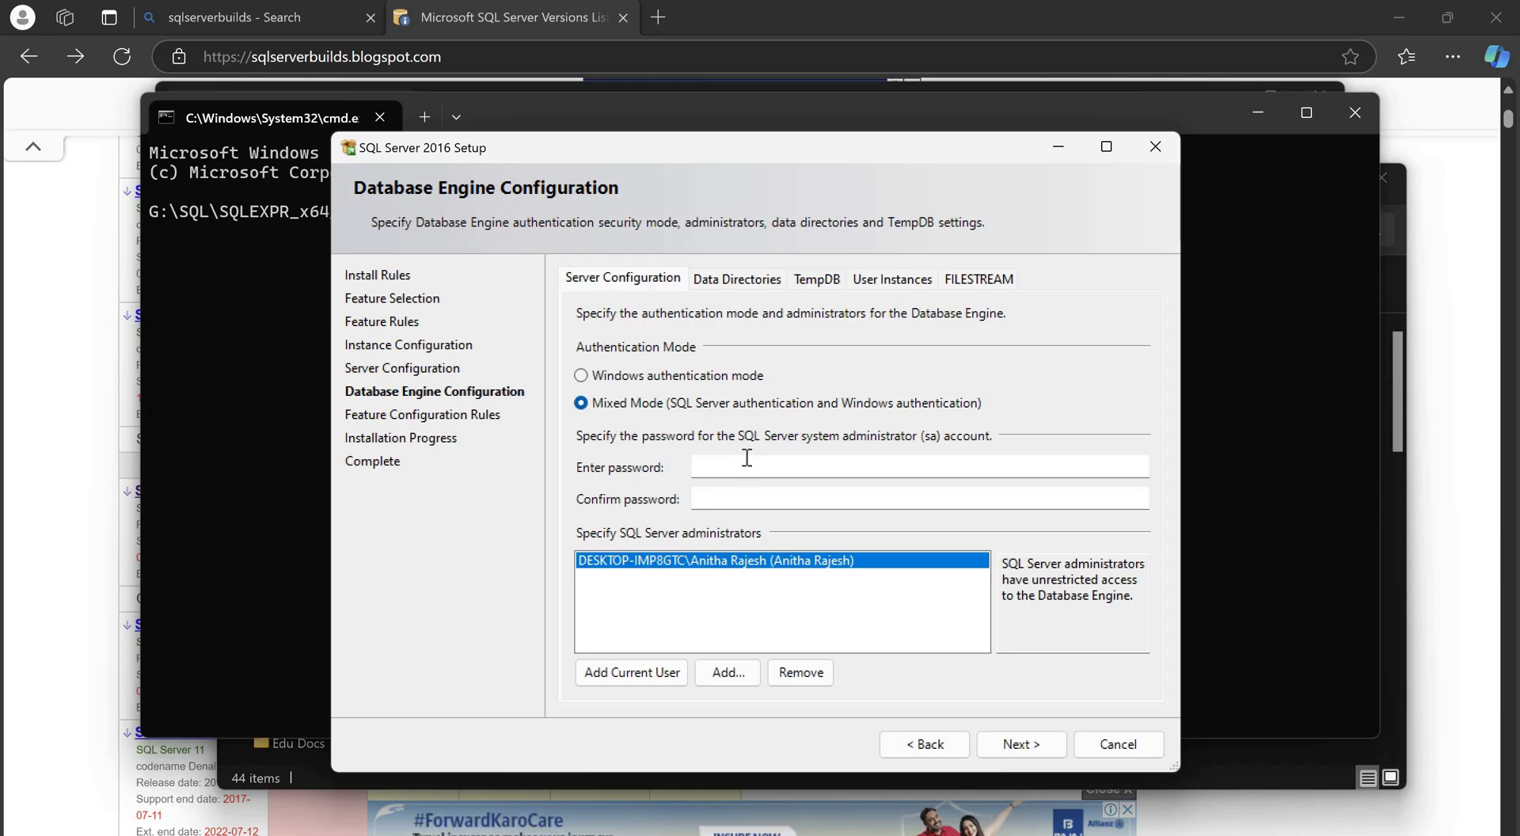
left_click(747, 463)
type("*******")
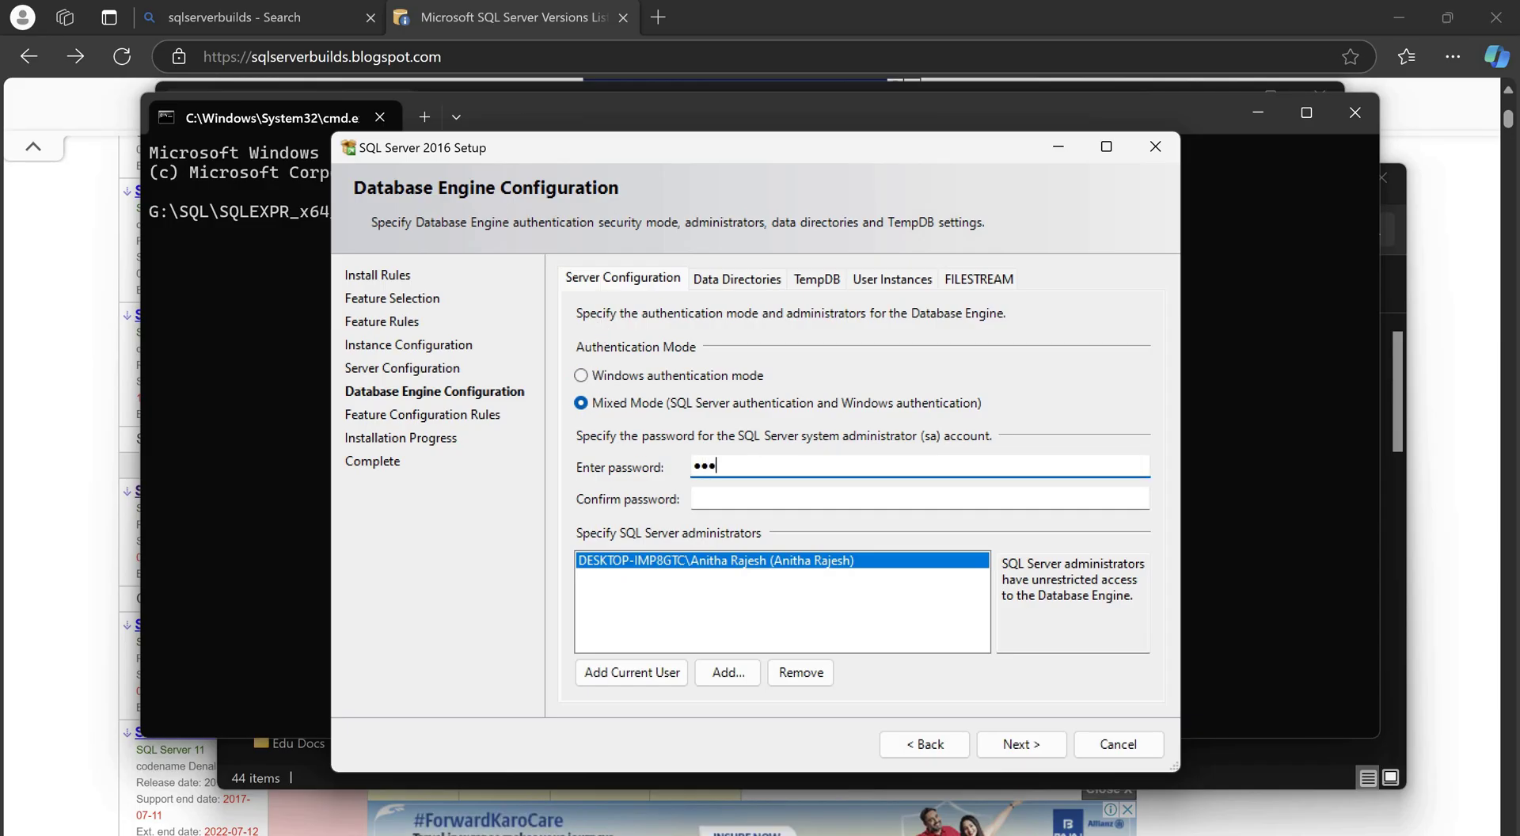
key("Tab")
type("******")
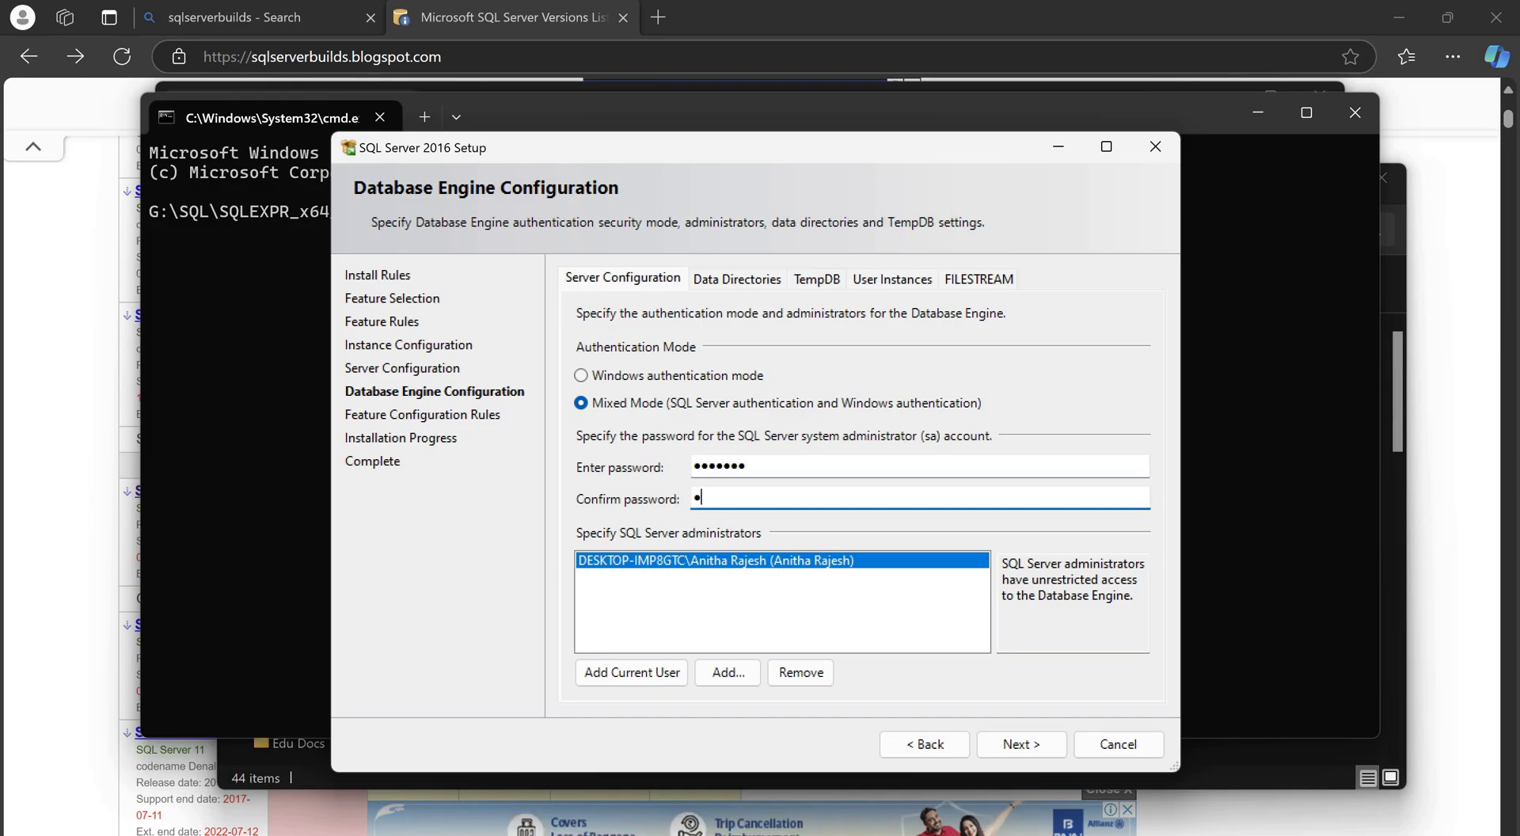
type("*")
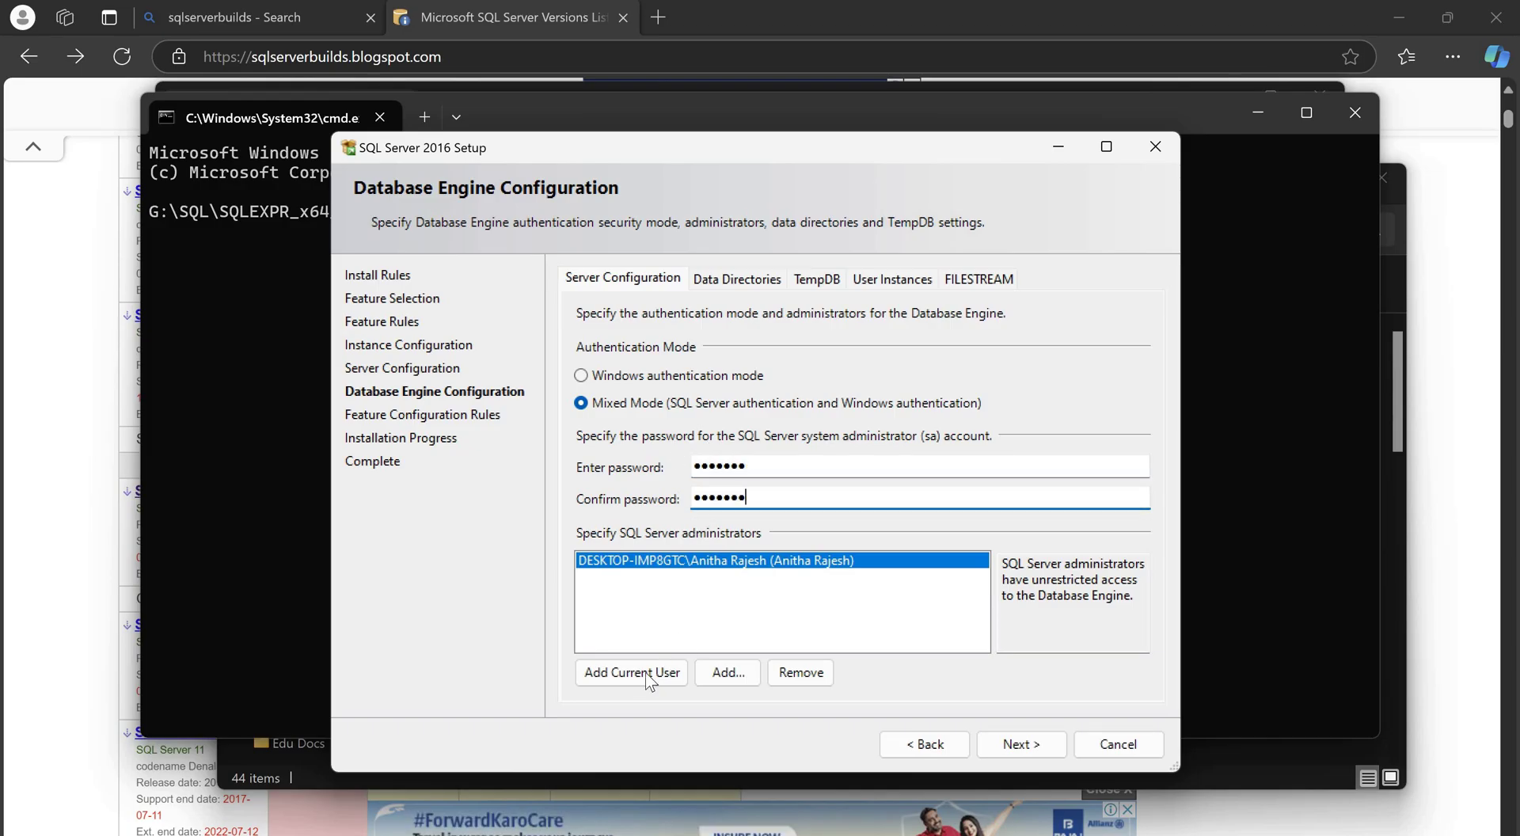
left_click(651, 675)
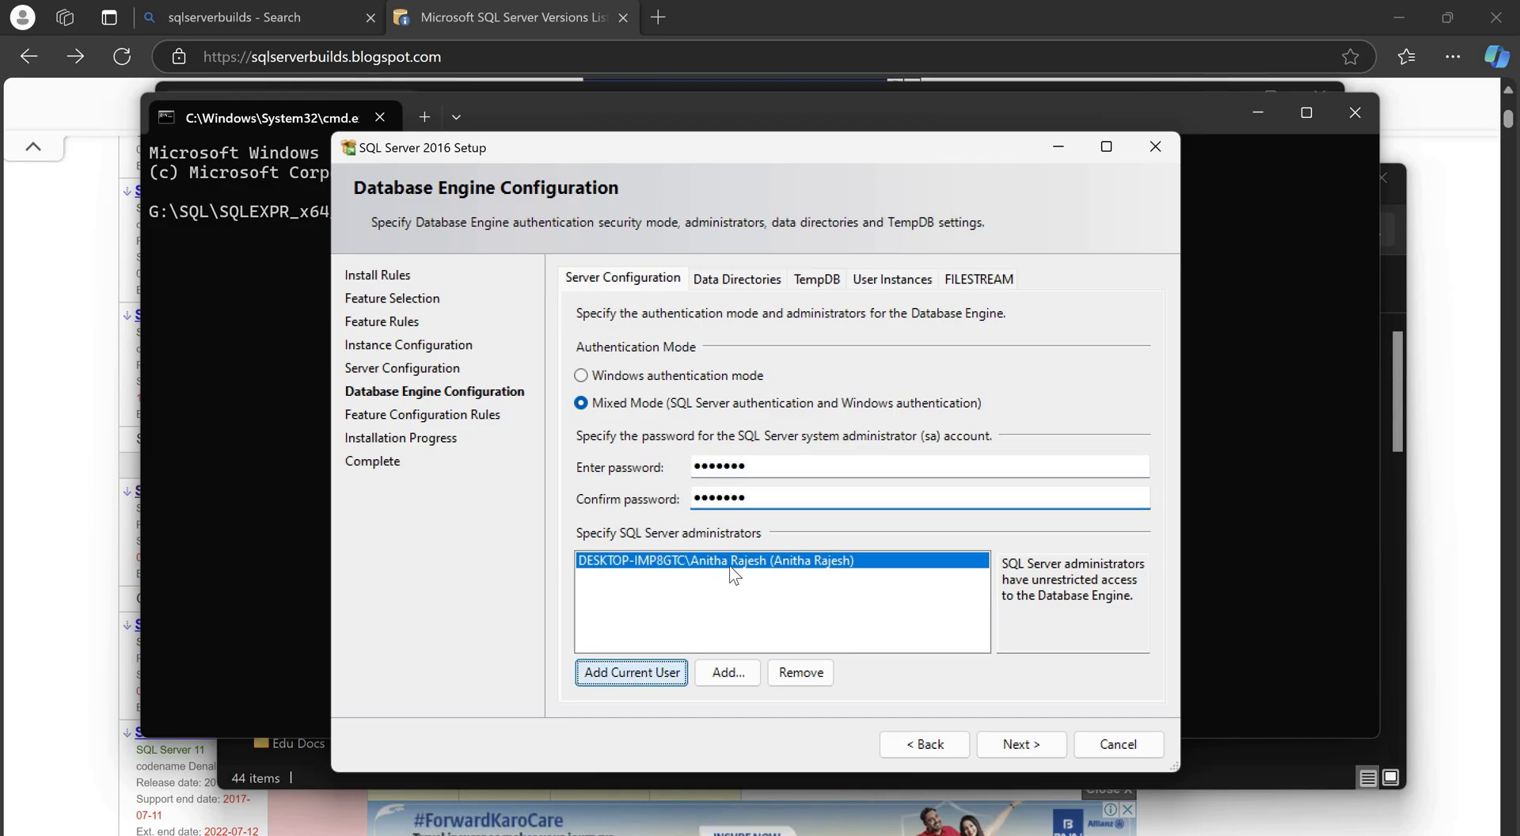
- Review the data directories, TempDB and user instance settings, keep their defaults and start the installation
left_click(745, 282)
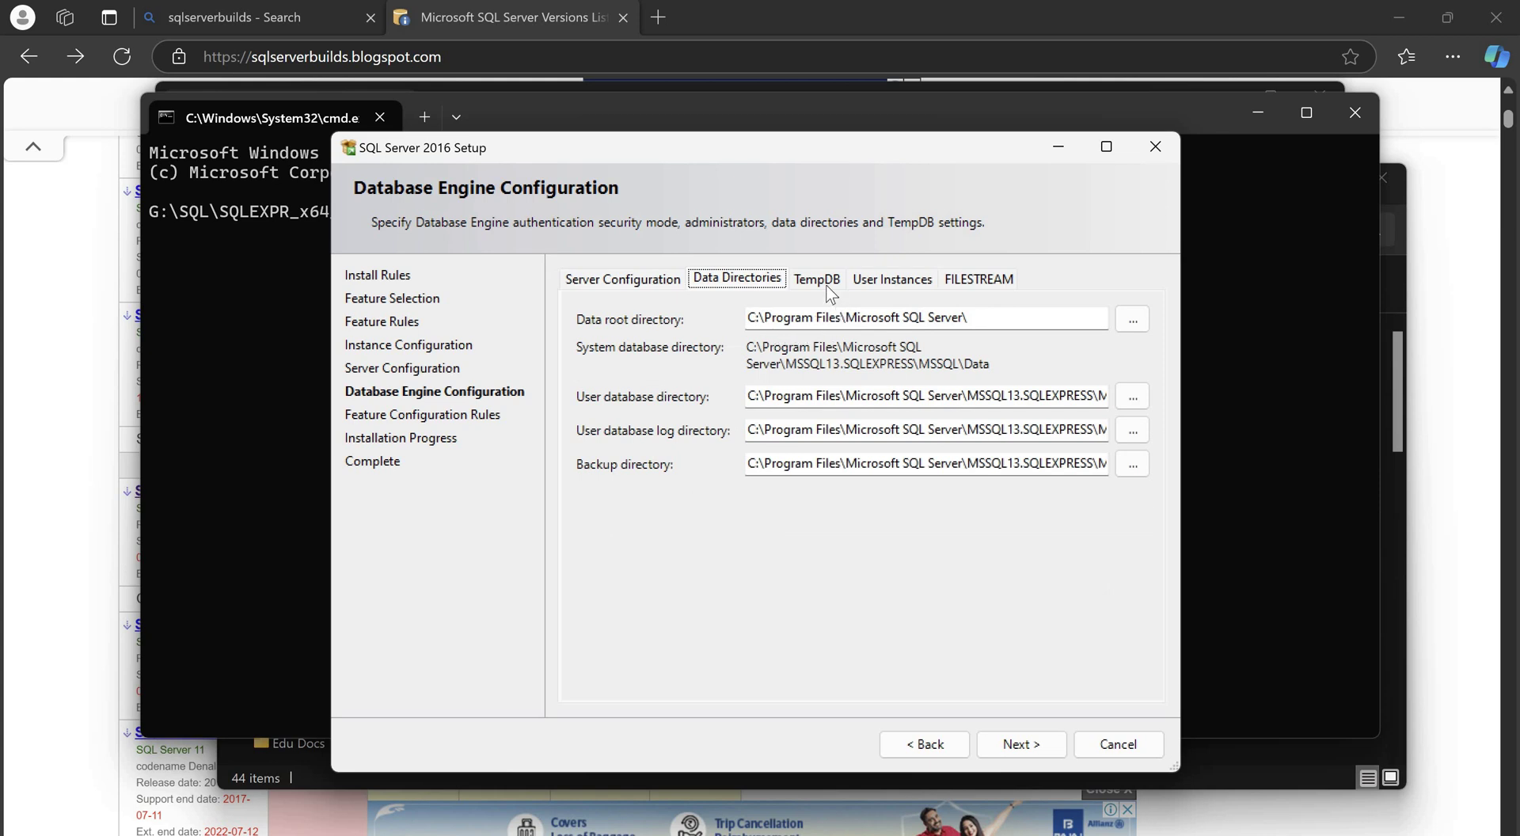
left_click(817, 280)
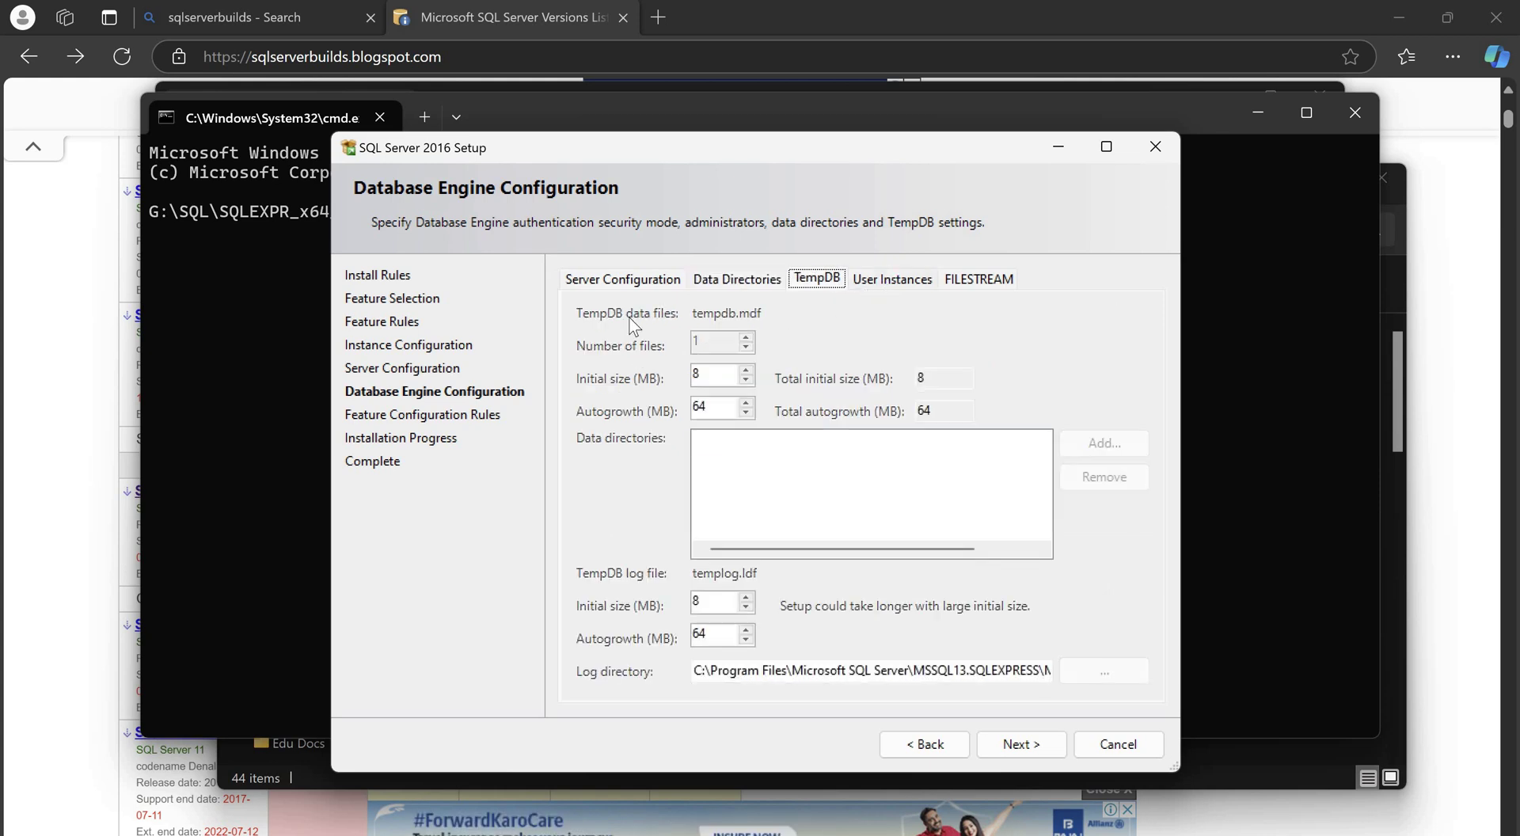
key("Right")
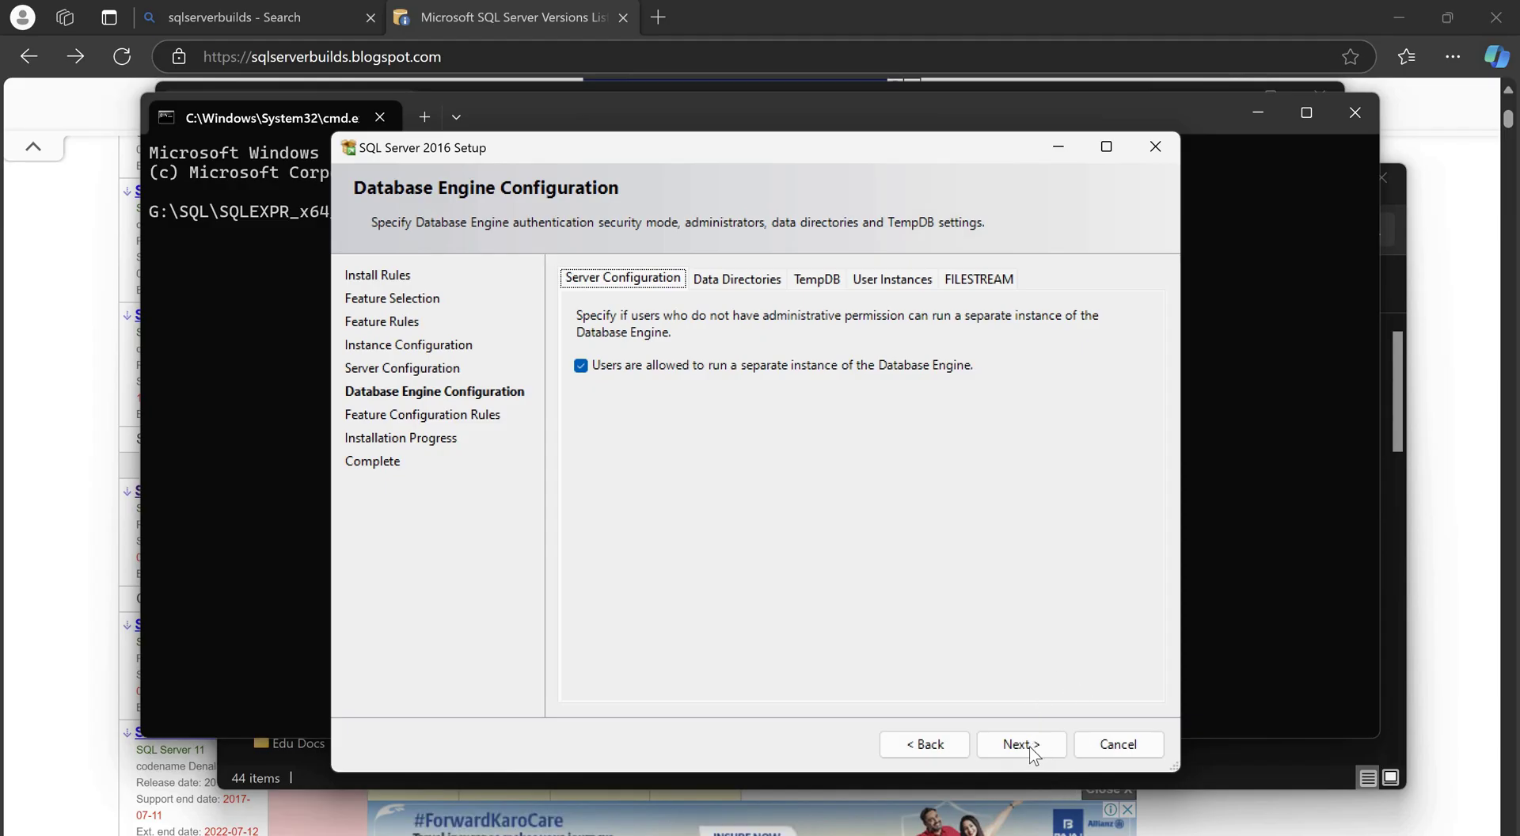
key("Return")
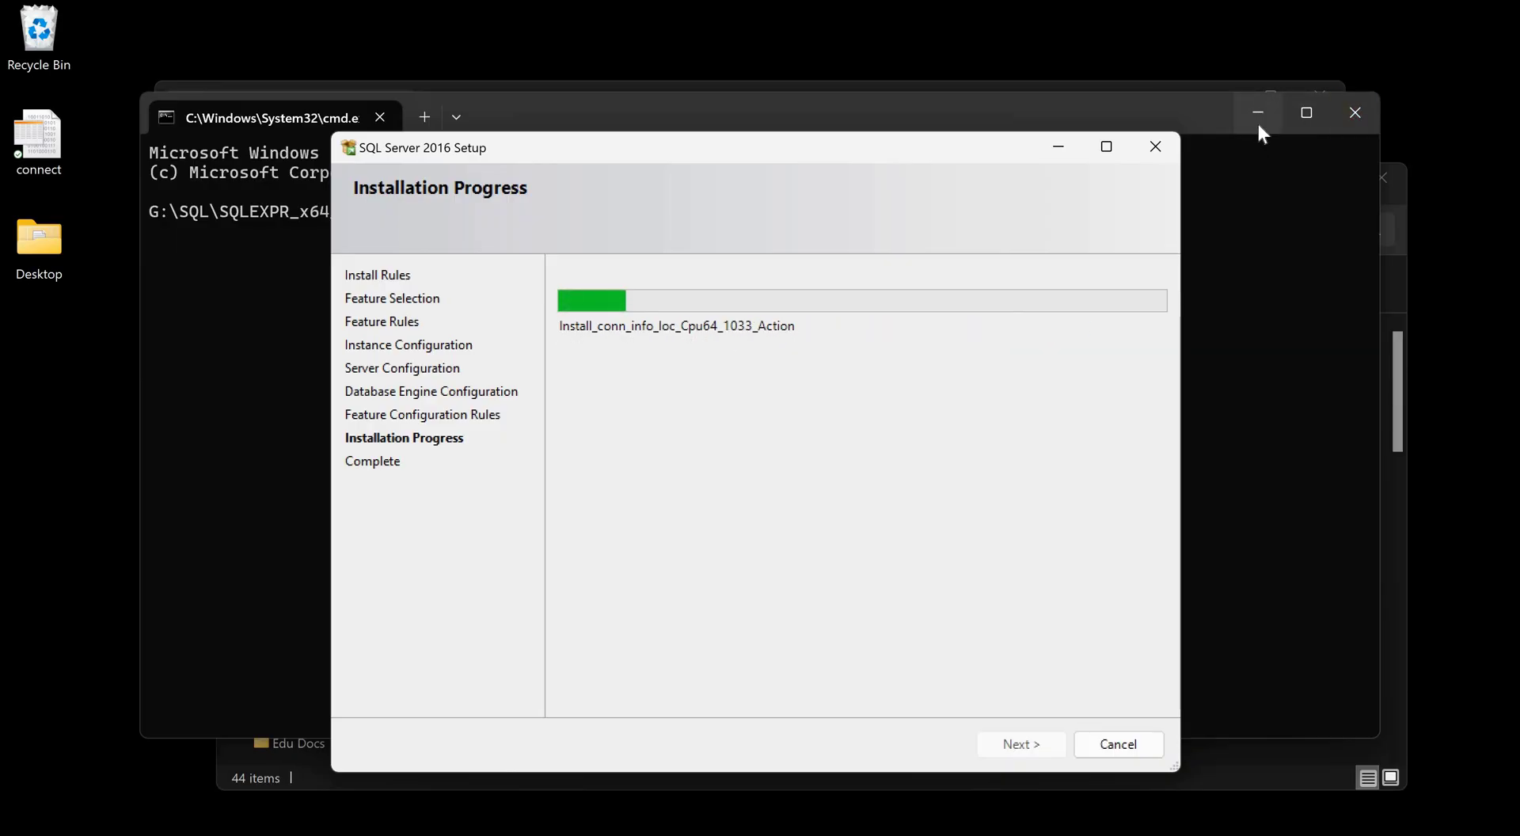
- Minimize the command prompt and folder windows and reposition the setup window on the desktop
left_click(1257, 123)
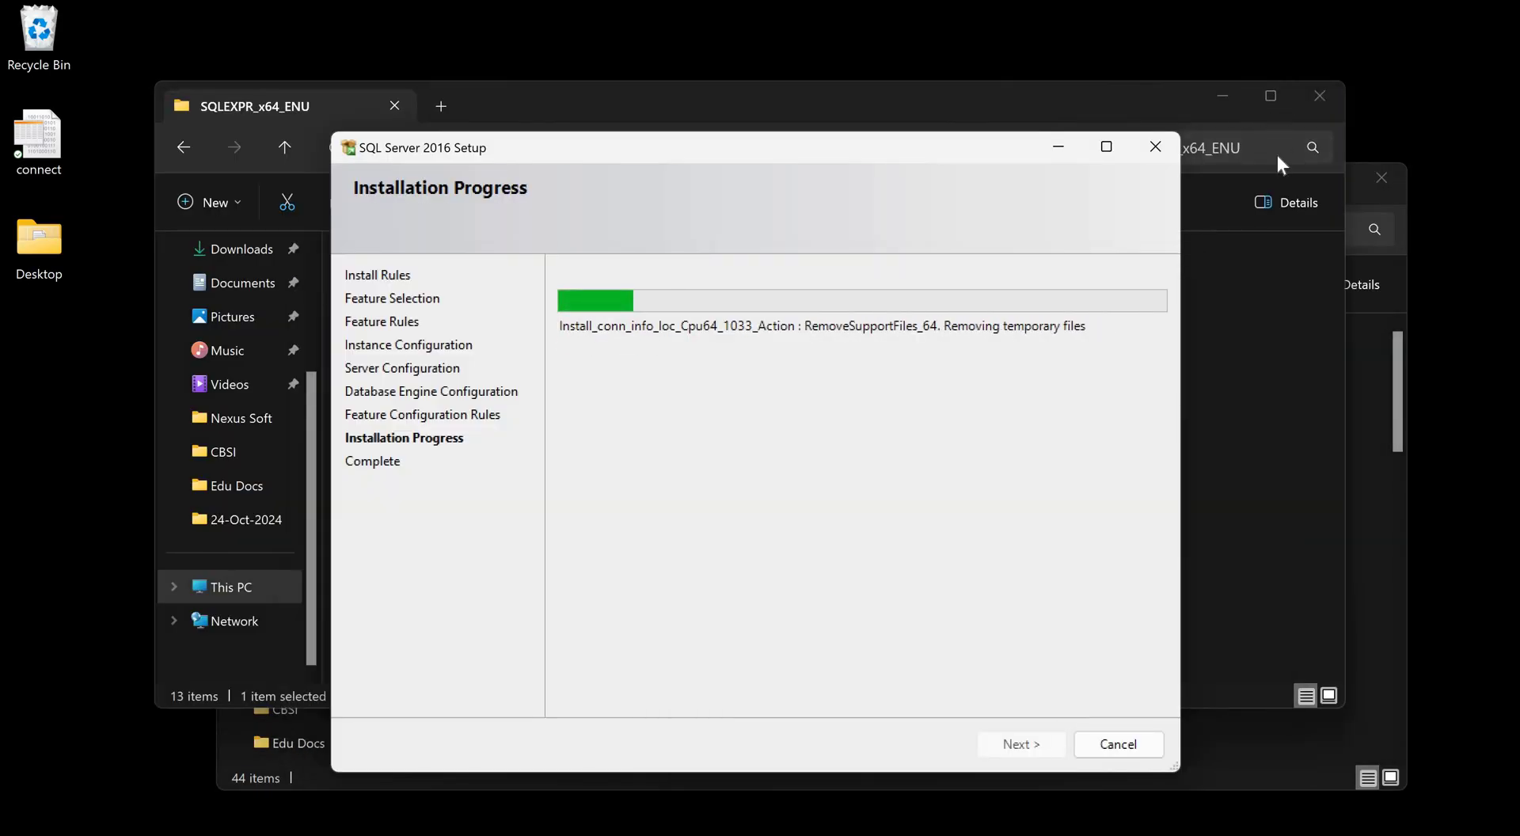
left_click(1222, 95)
left_click(1284, 177)
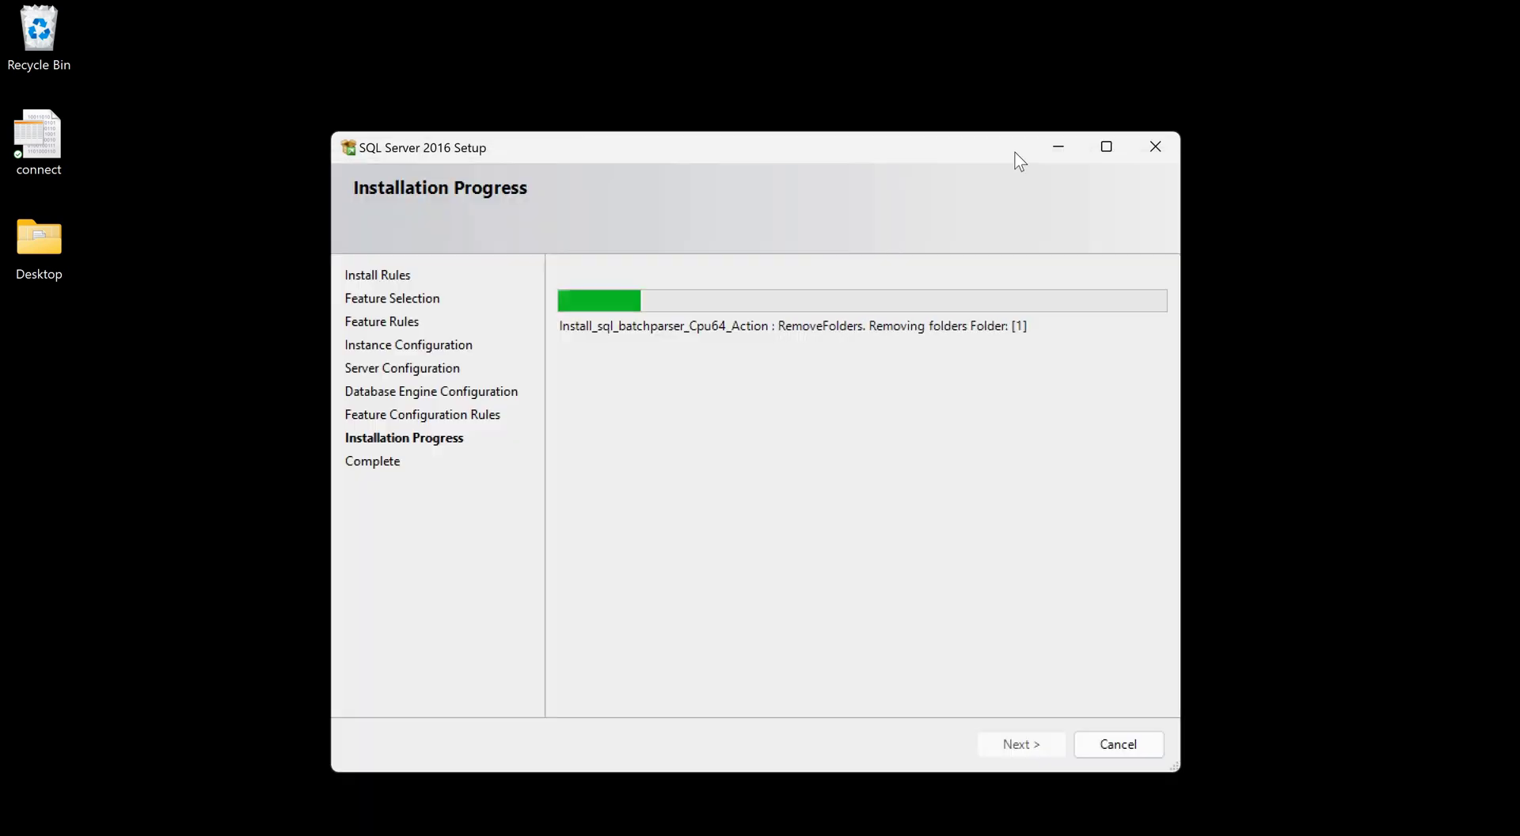
left_click_drag(1070, 170, 869, 116)
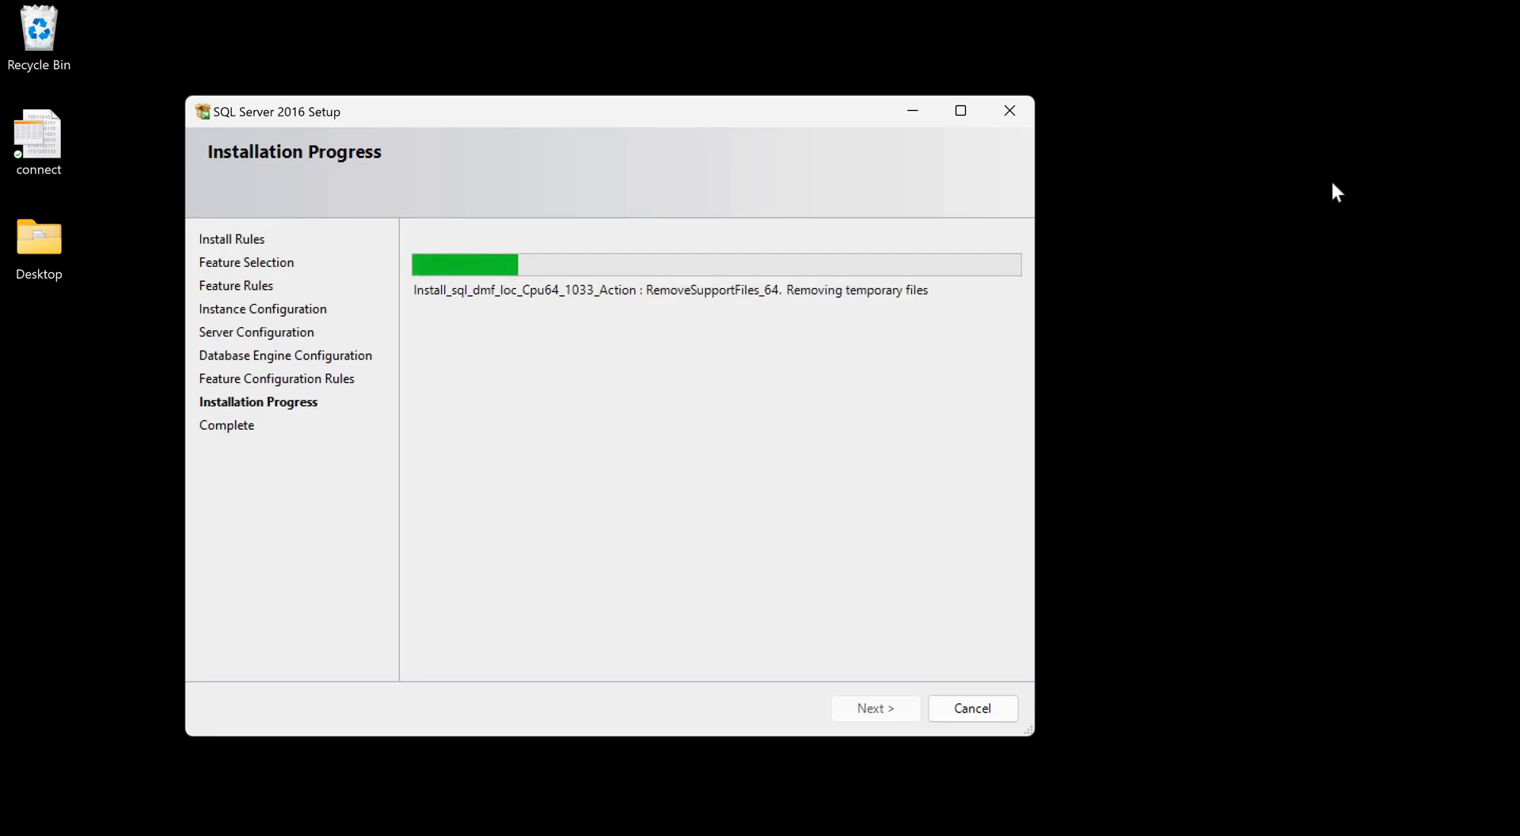
left_click_drag(819, 117, 876, 108)
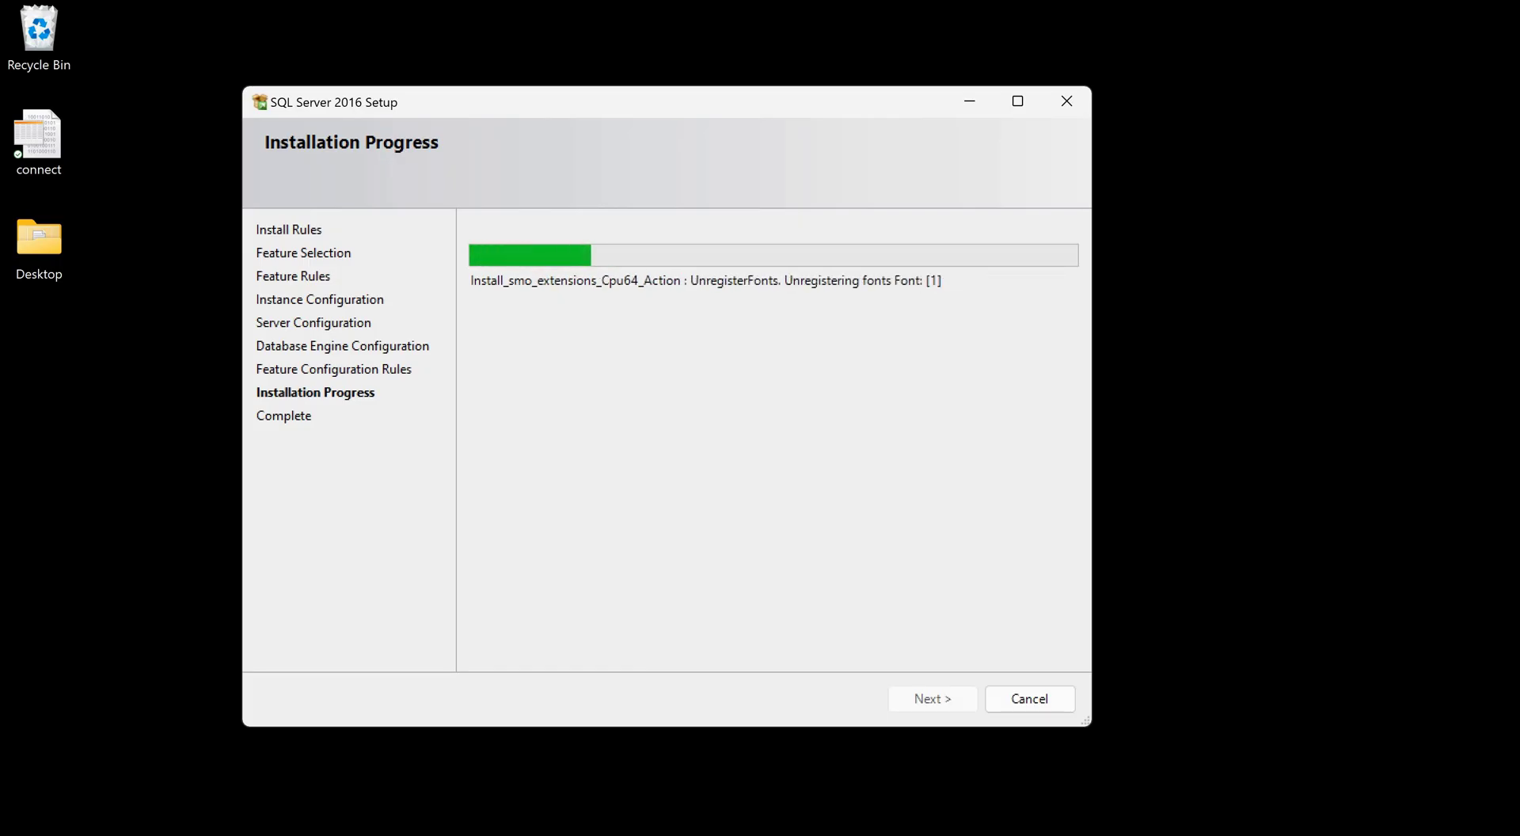
left_click(113, 699)
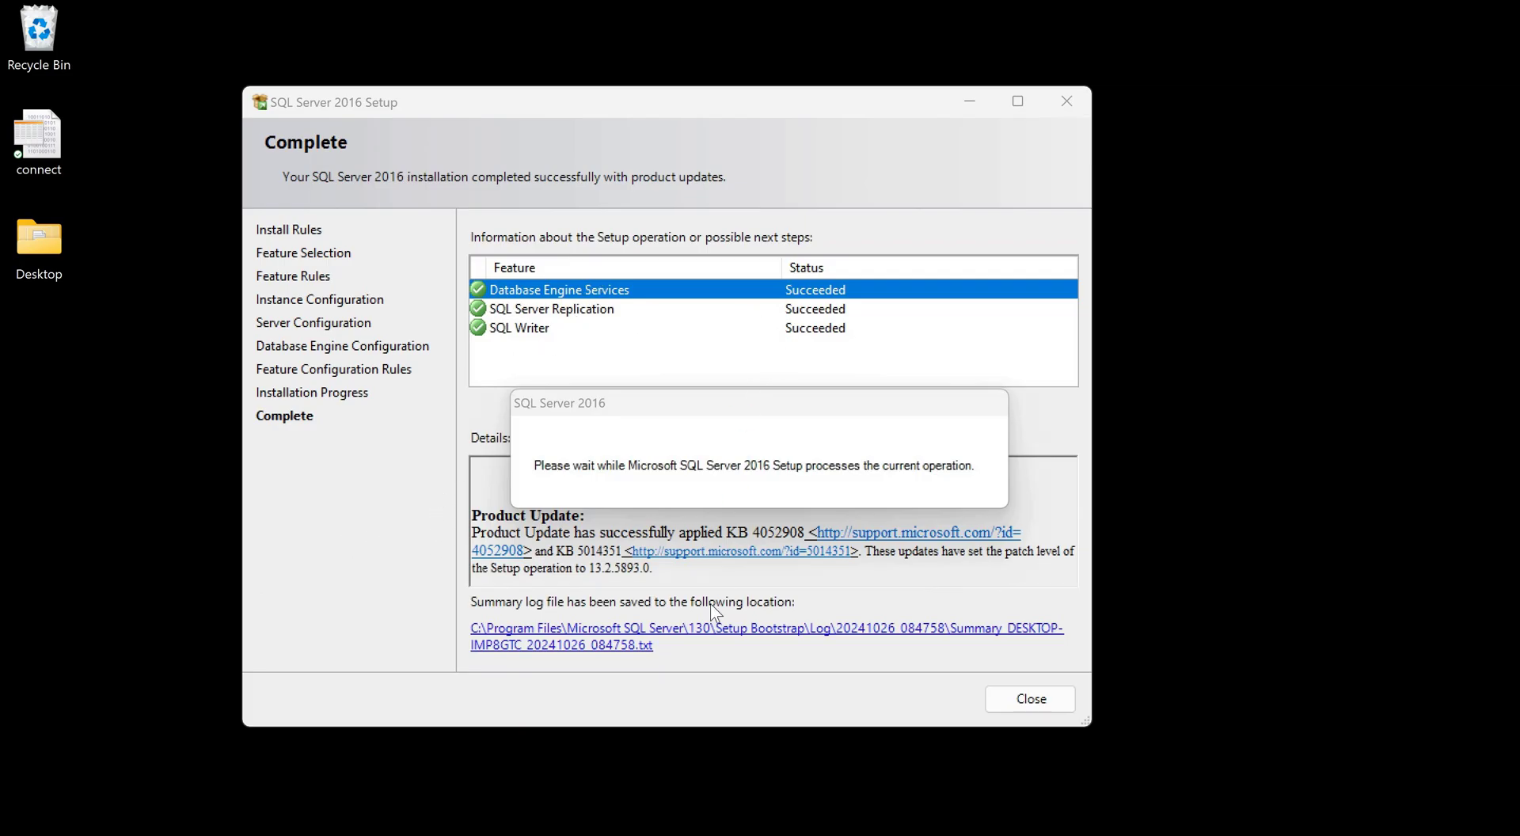
- Open the setup summary log, examine the final result, slipstream, patch level and product update status, and close the log
left_click(607, 646)
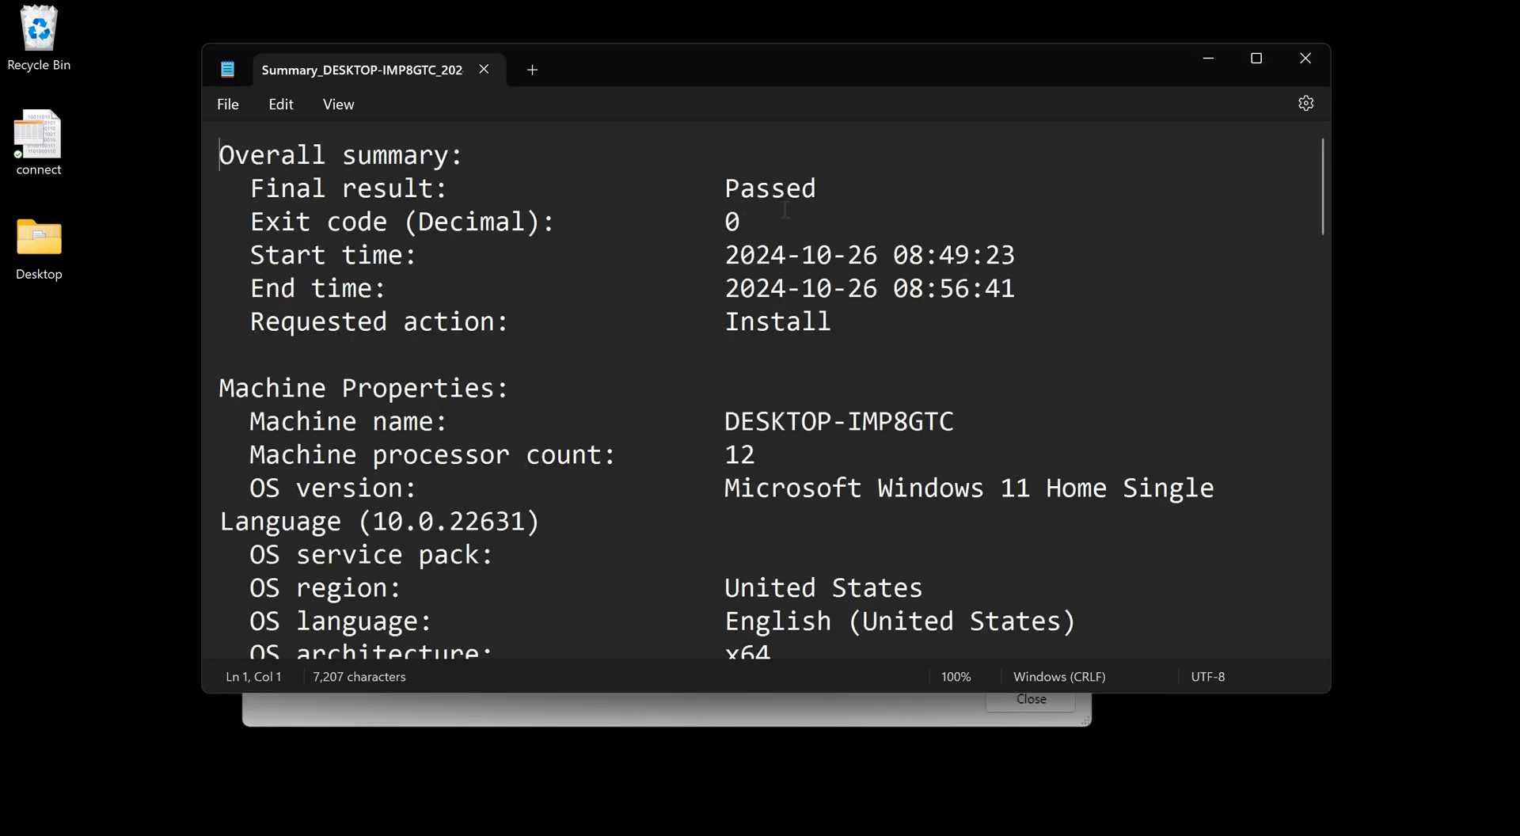
left_click_drag(816, 189, 679, 188)
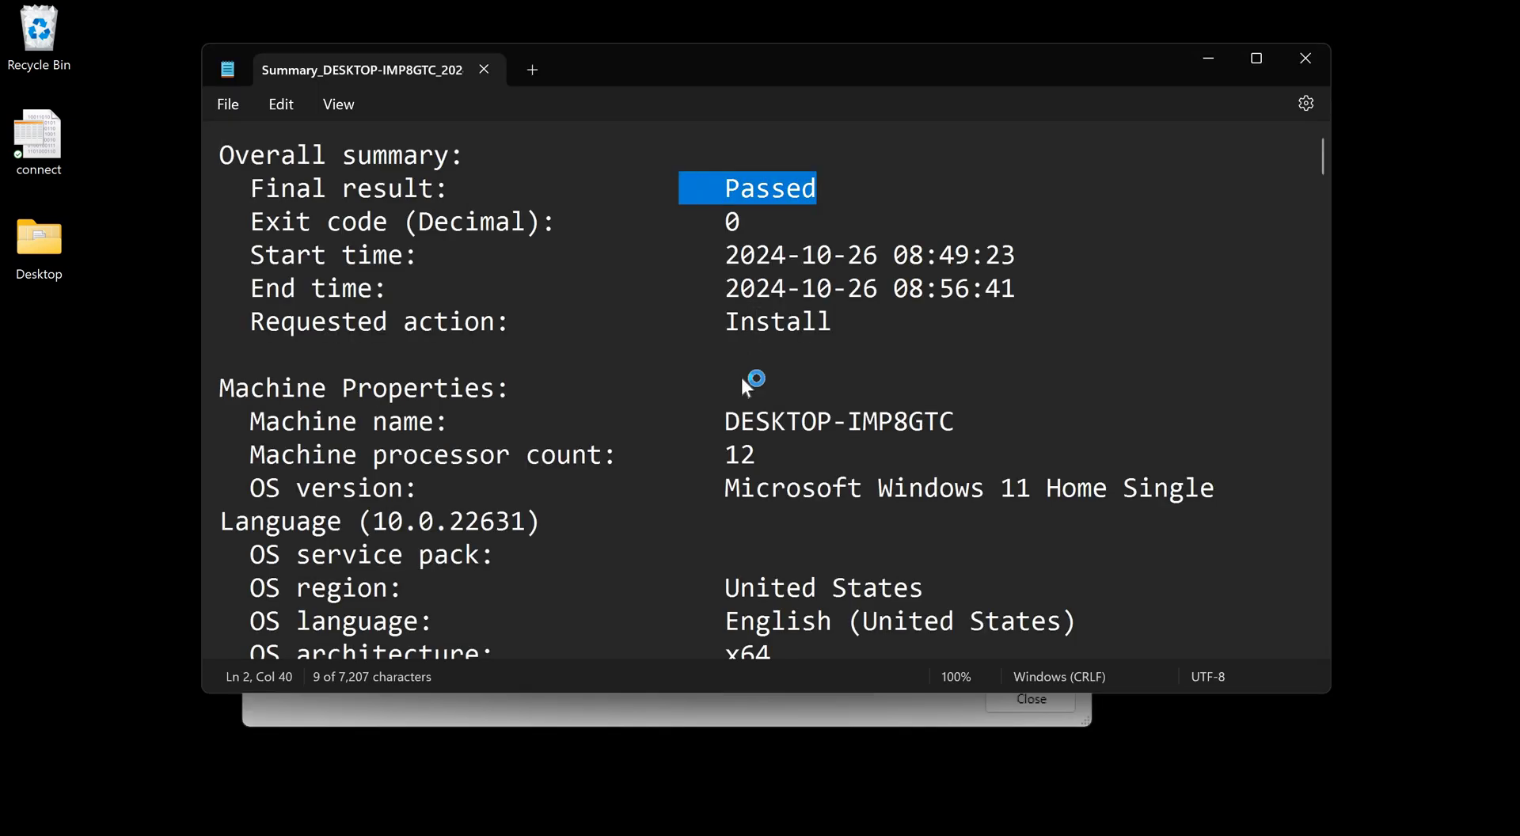
scroll(315, 222, "down", 3)
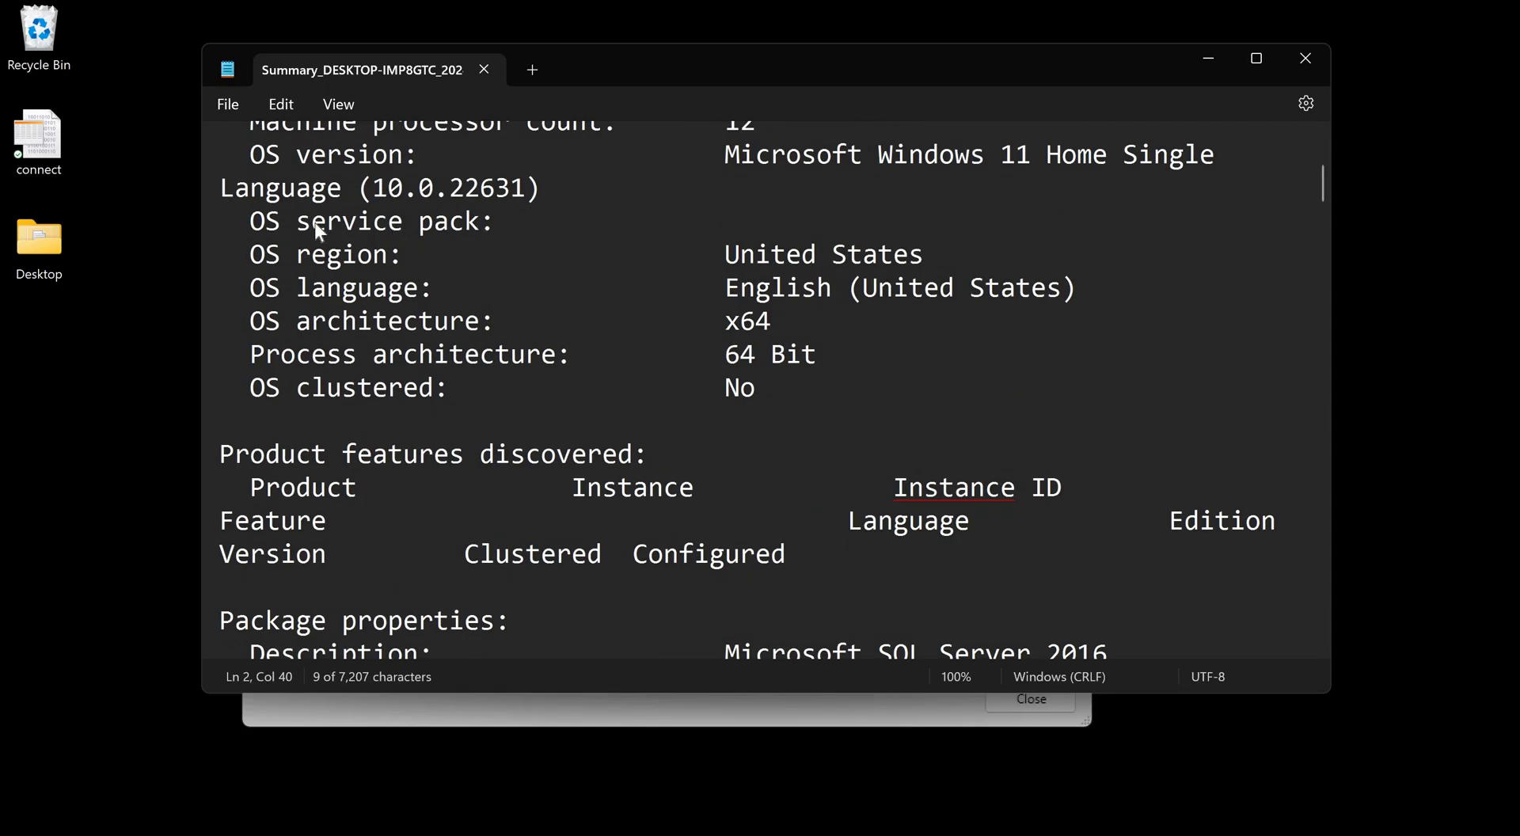
left_click_drag(510, 221, 311, 222)
scroll(594, 439, "down", 2)
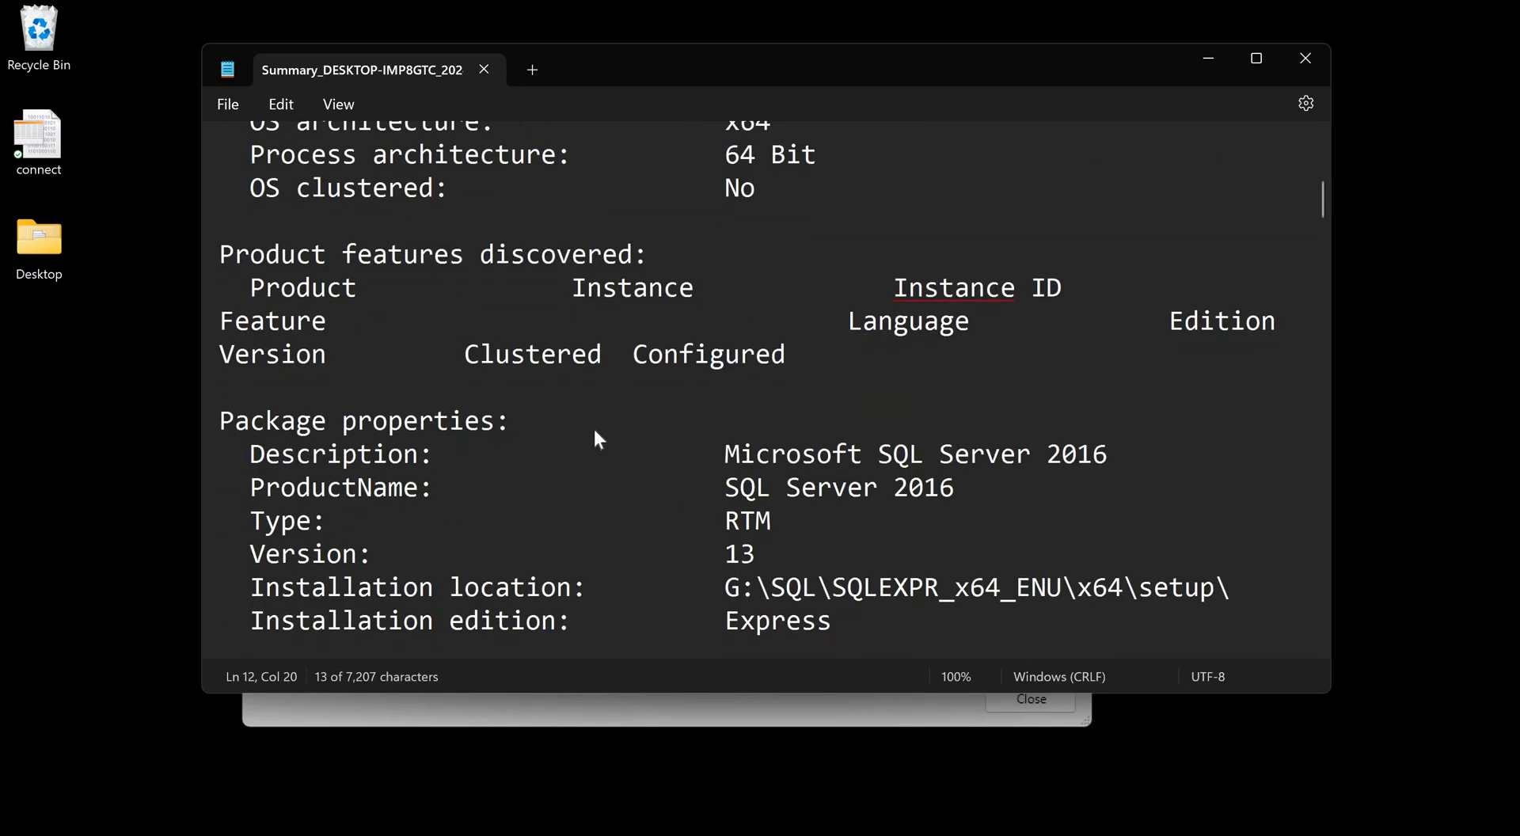
scroll(593, 440, "down", 5)
scroll(1029, 277, "up", 1)
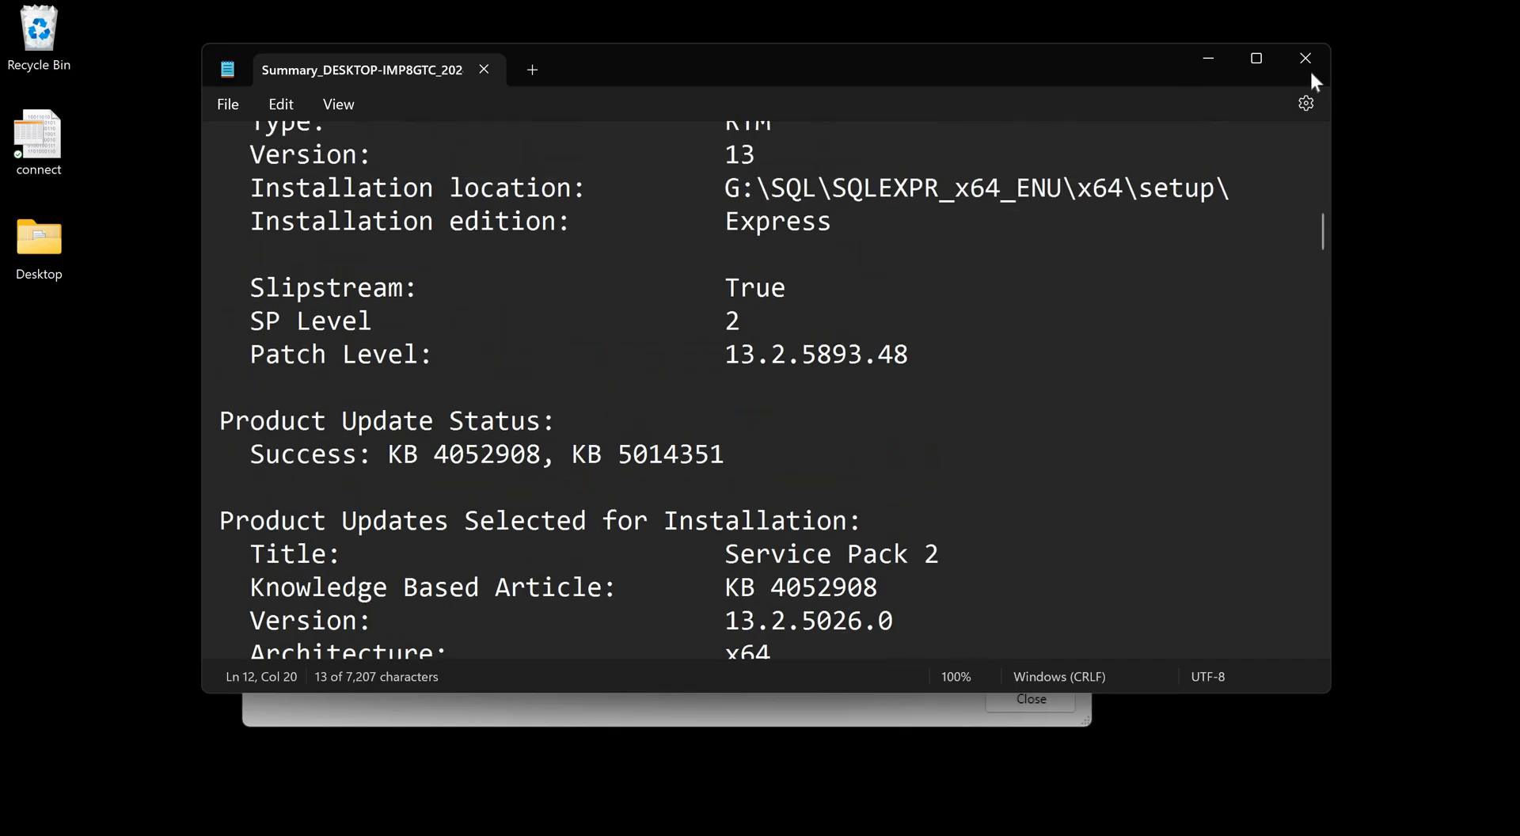
left_click(1309, 60)
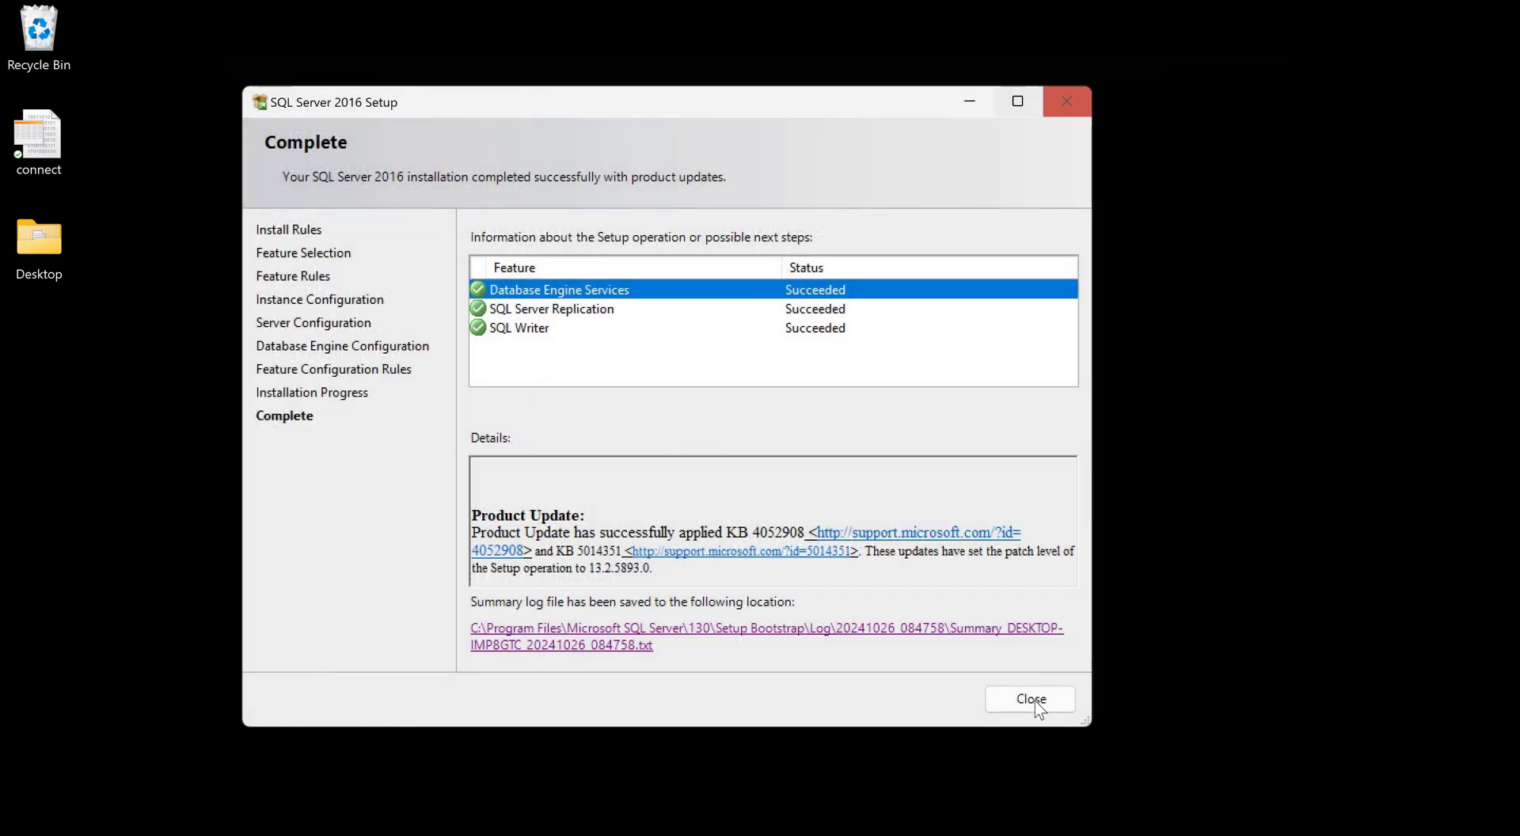
- Close the finished setup wizard, search Windows for ssms and open SQL Server Management Studio 20
left_click(1031, 698)
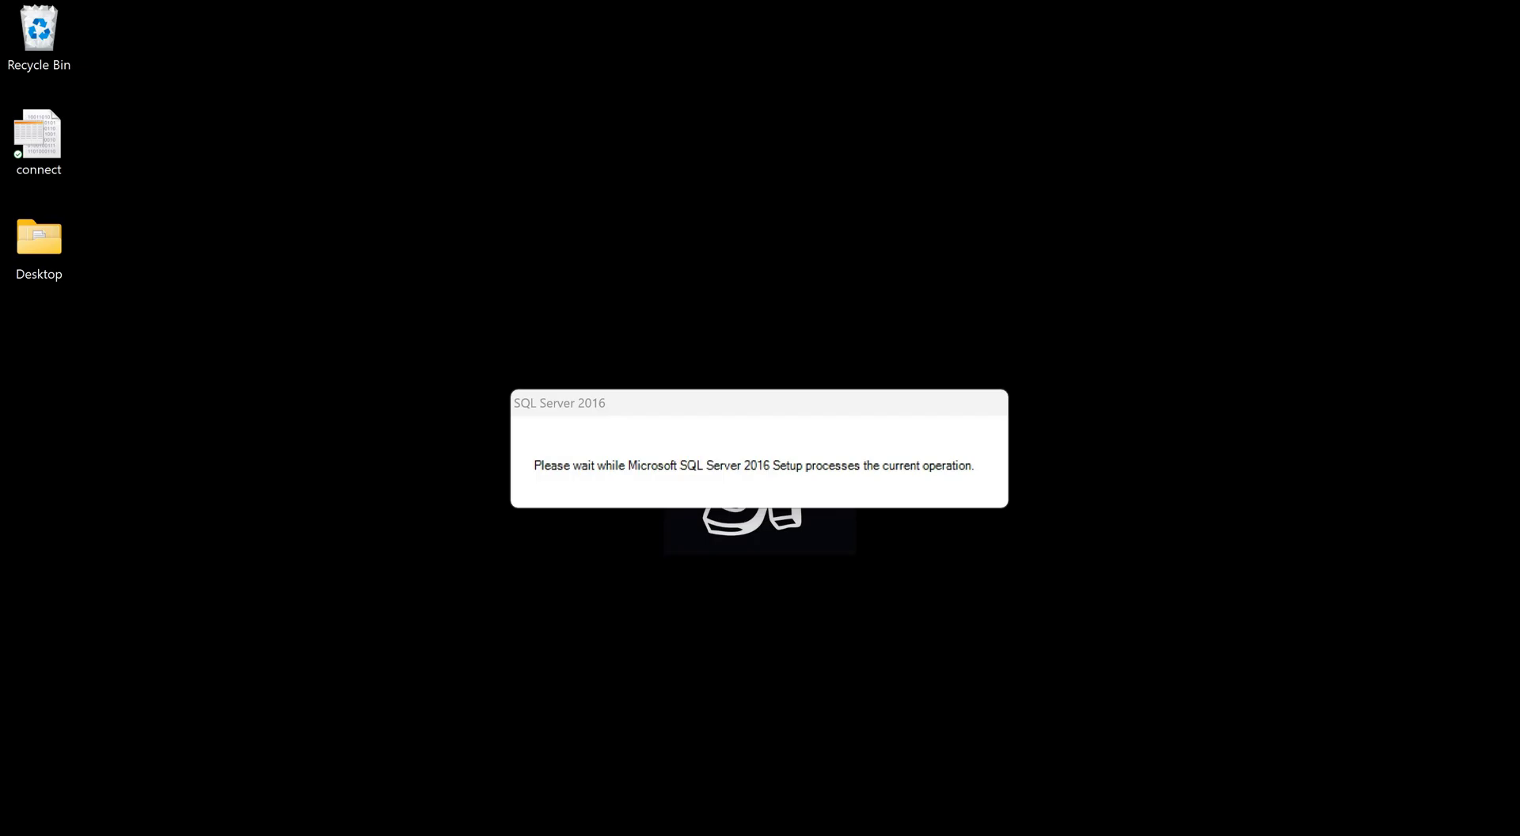
key("super")
type("ssms")
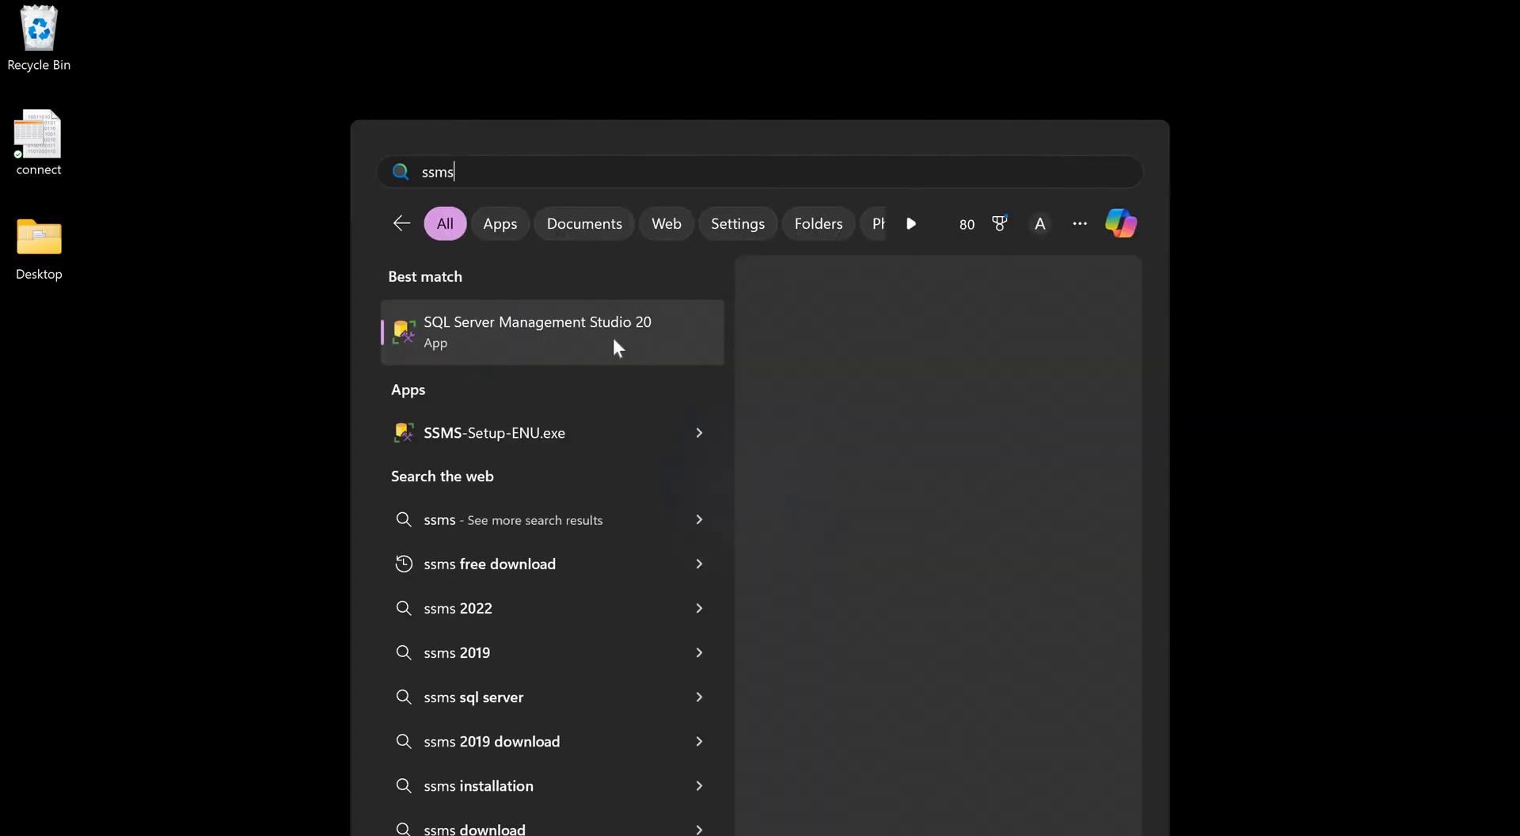
left_click(613, 339)
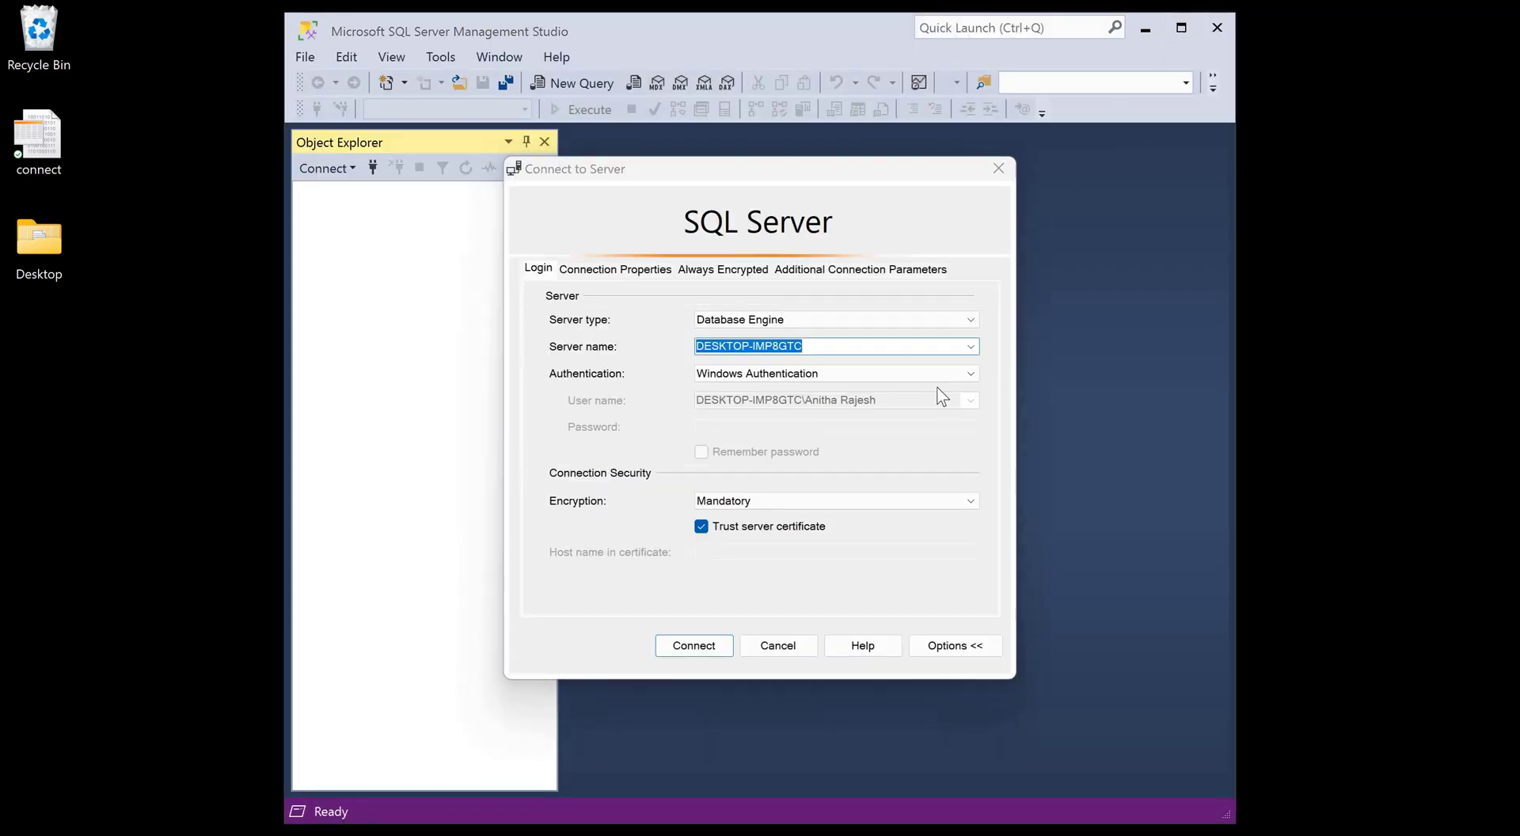
- Browse the local Database Engine servers and choose DESKTOP-IMP8GTC\SQLEXPRESS as the server to connect to
left_click(970, 347)
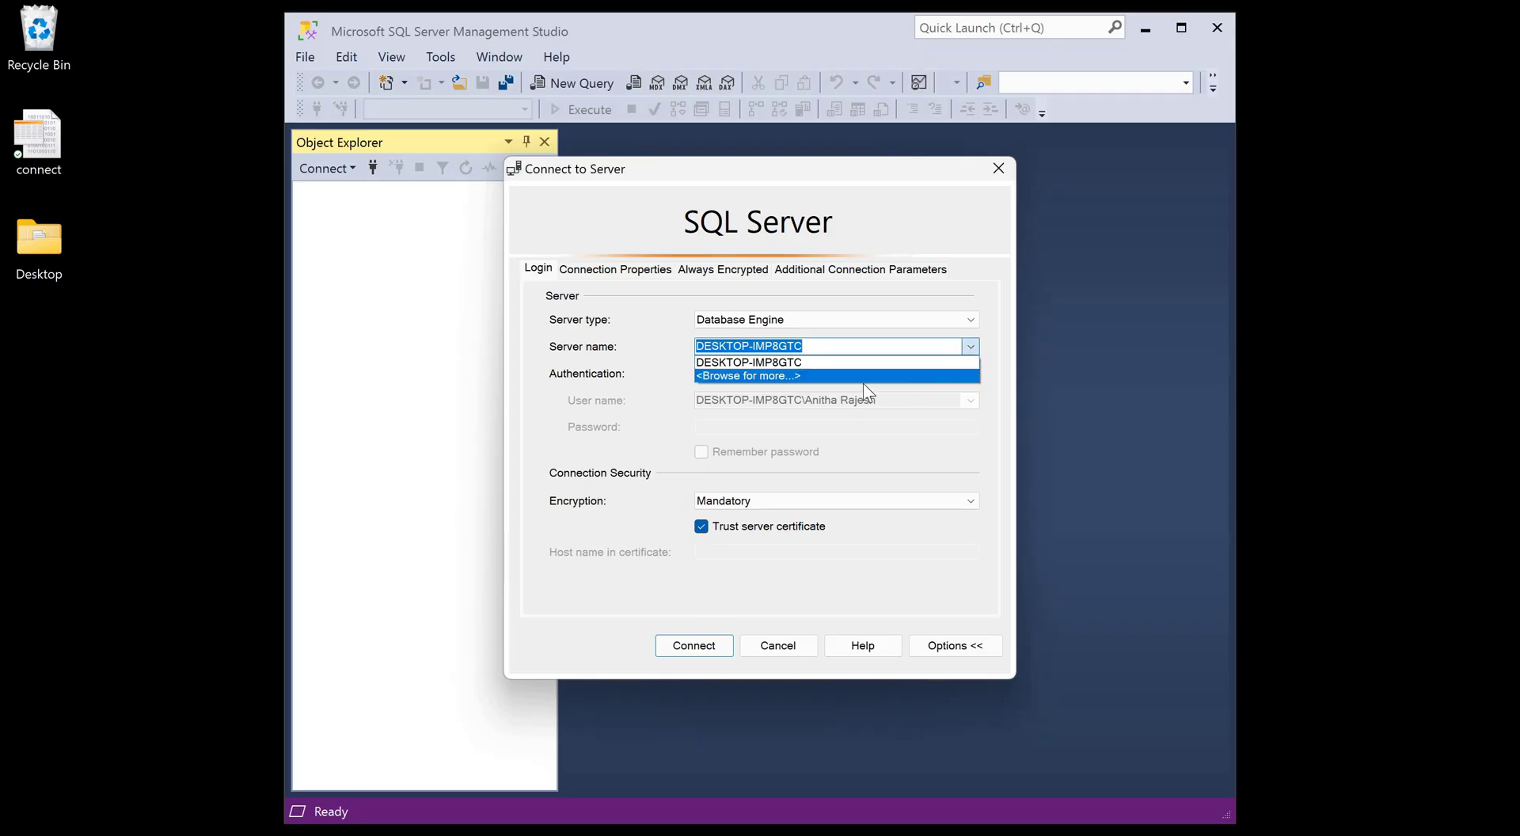
left_click(863, 383)
left_click(610, 322)
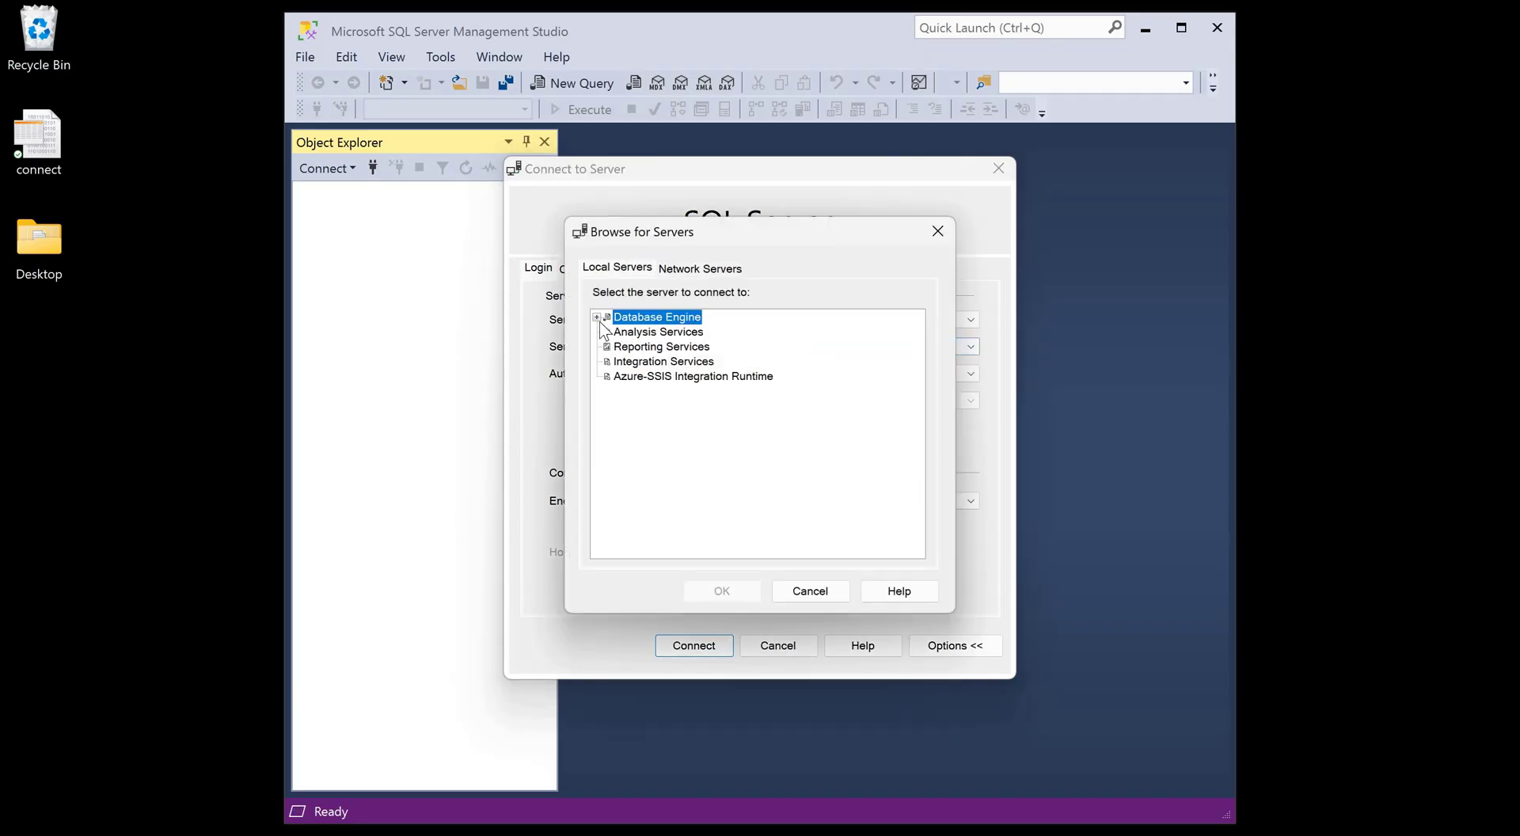
double_click(608, 322)
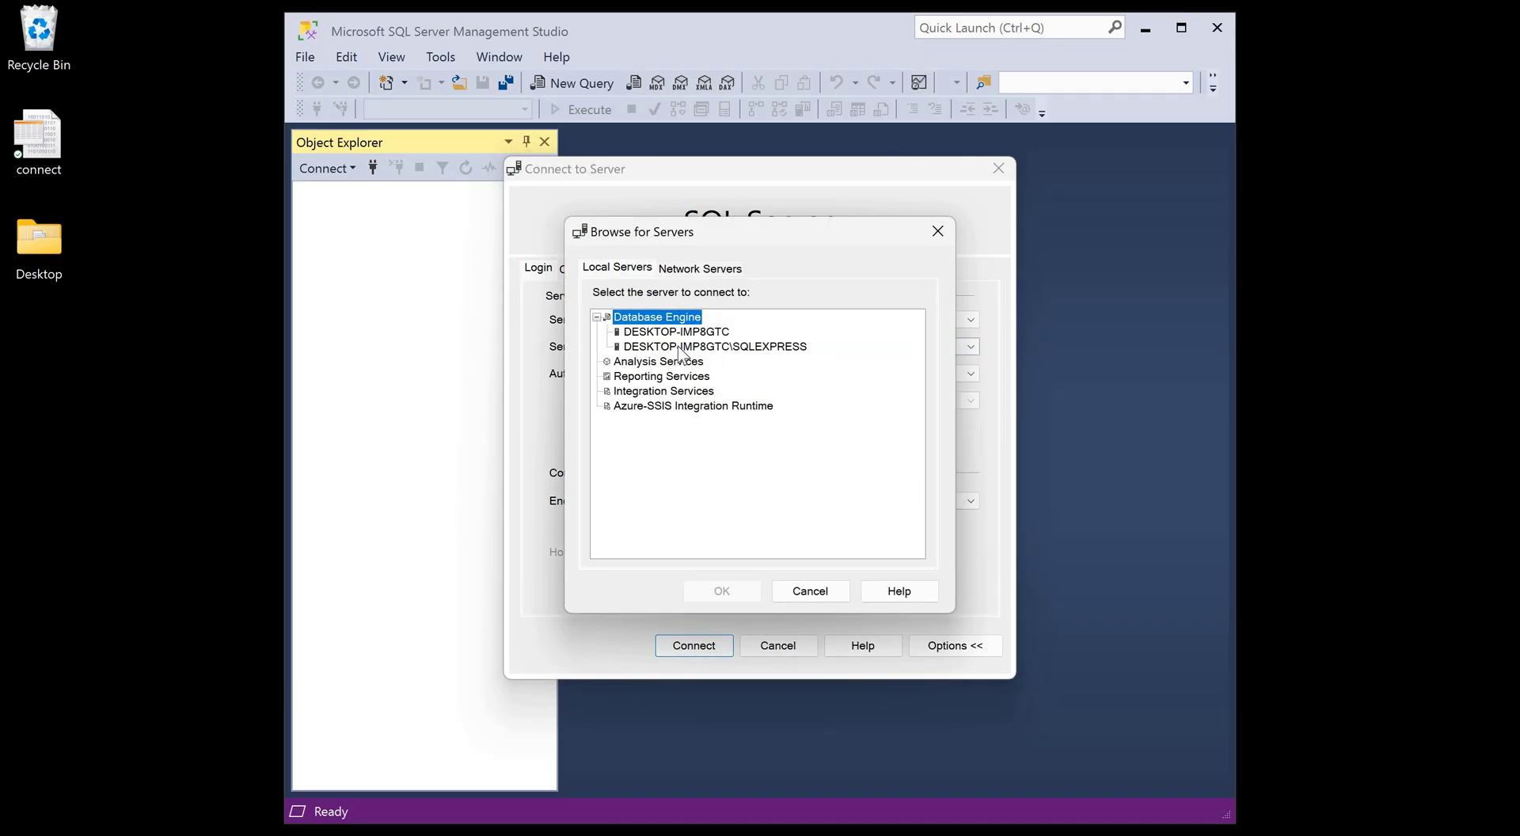
left_click(734, 348)
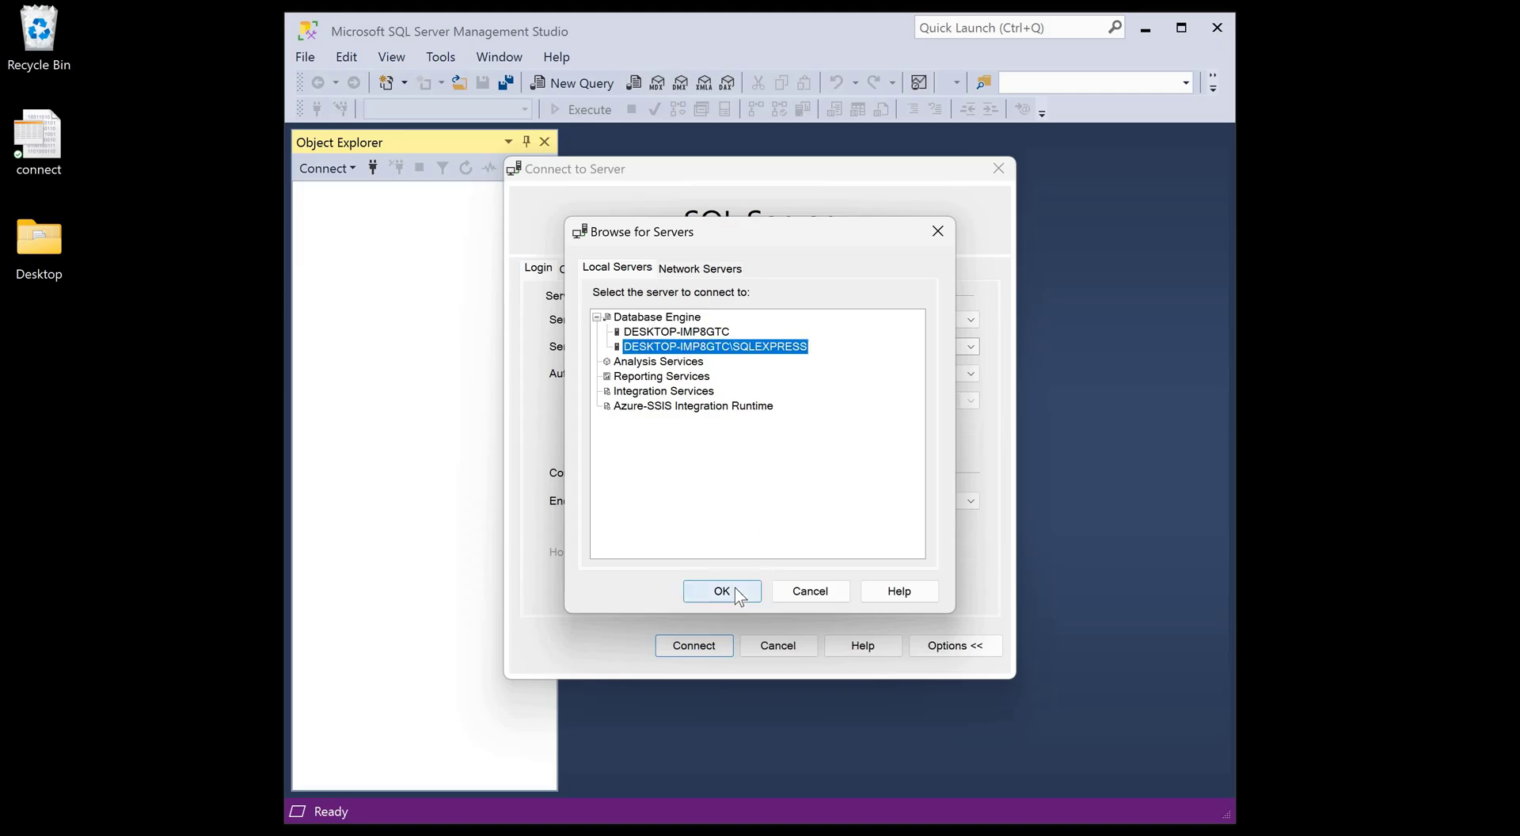
left_click(735, 590)
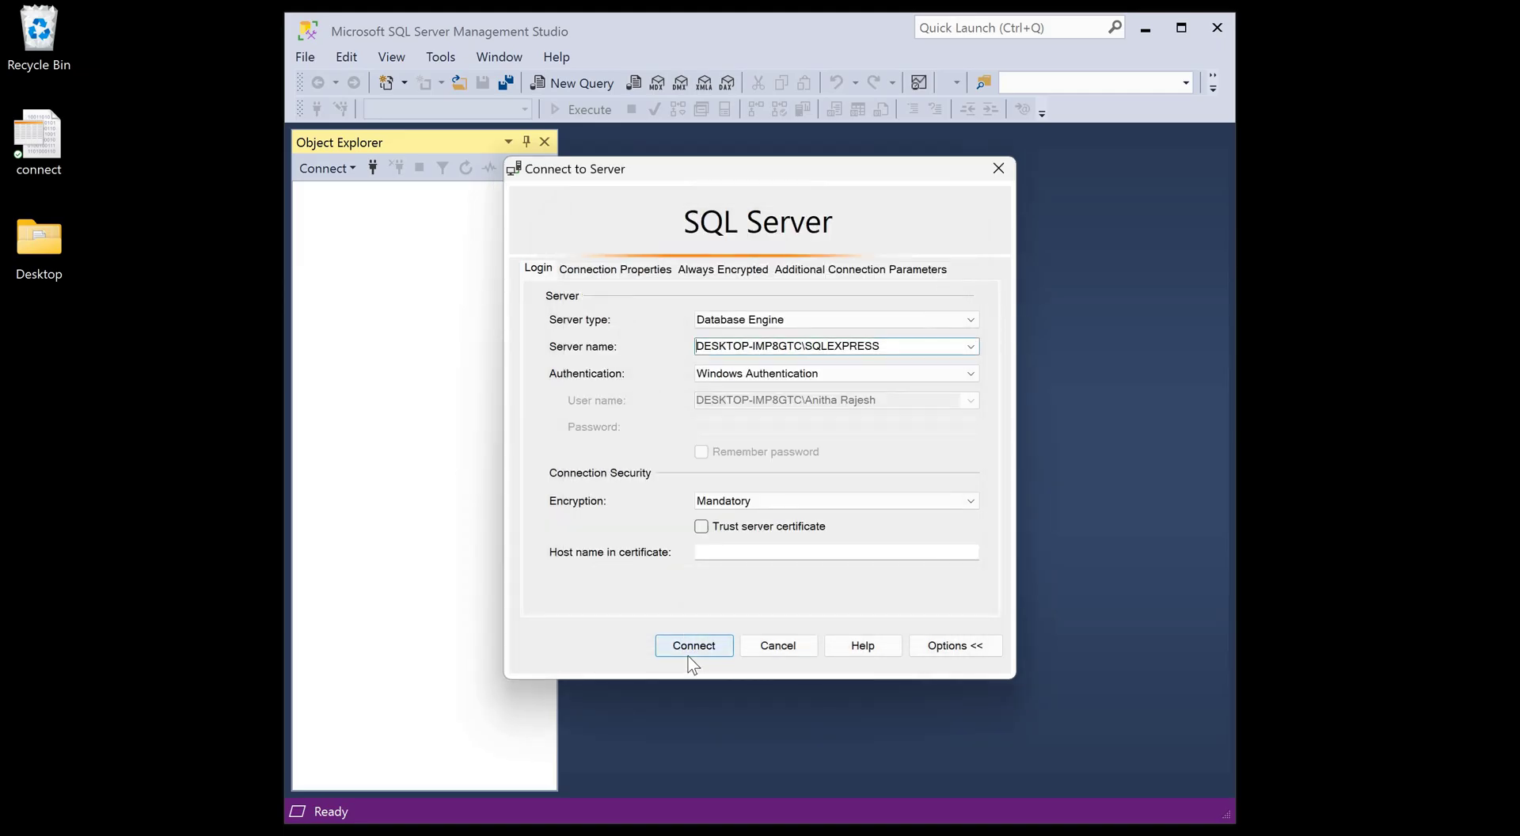
- Connect to the SQLEXPRESS instance using Windows Authentication with mandatory encryption and maximize the Management Studio window
left_click(690, 652)
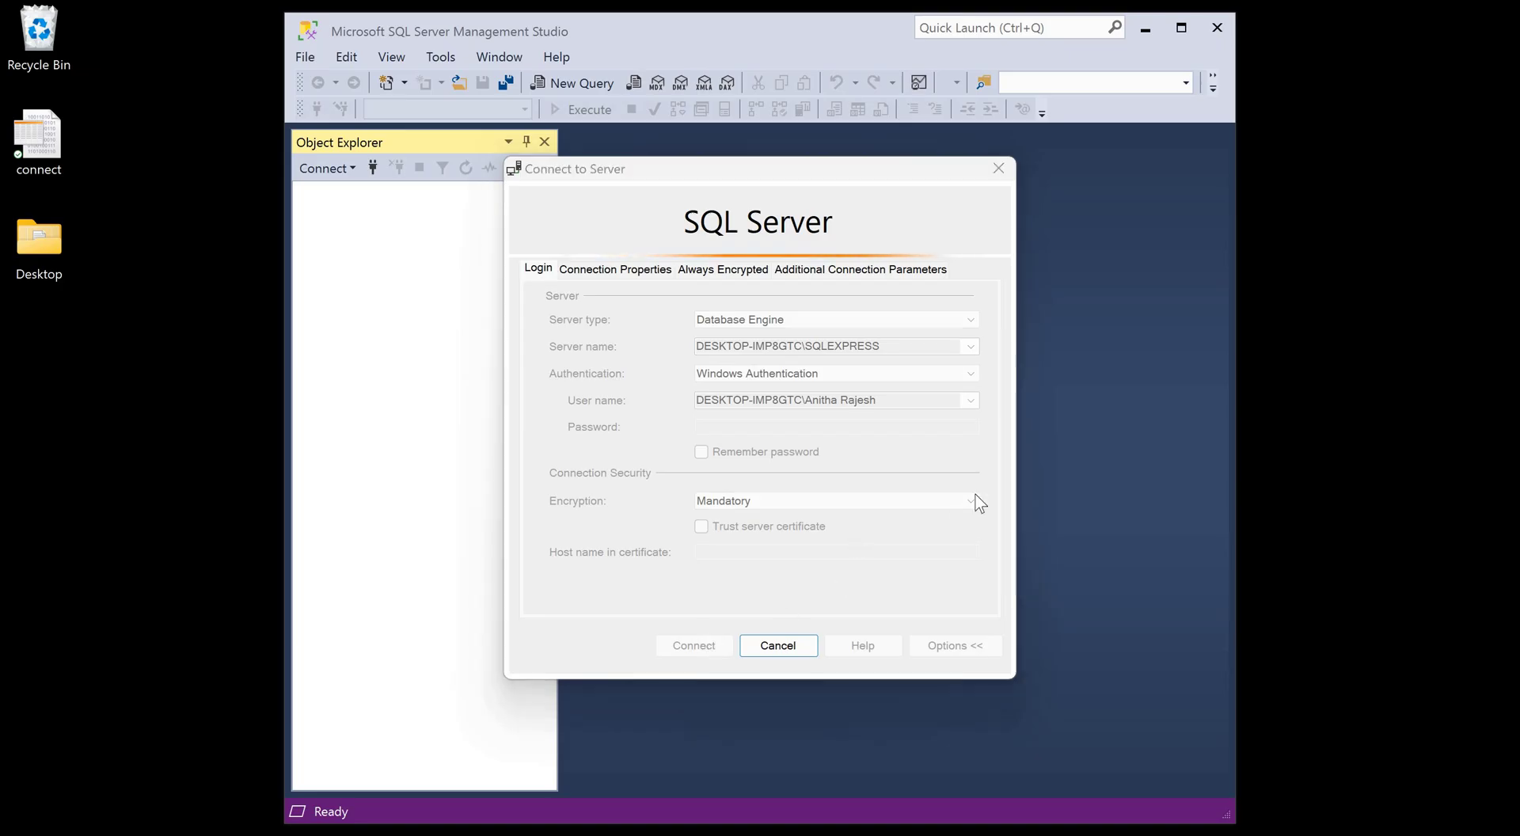
left_click(936, 515)
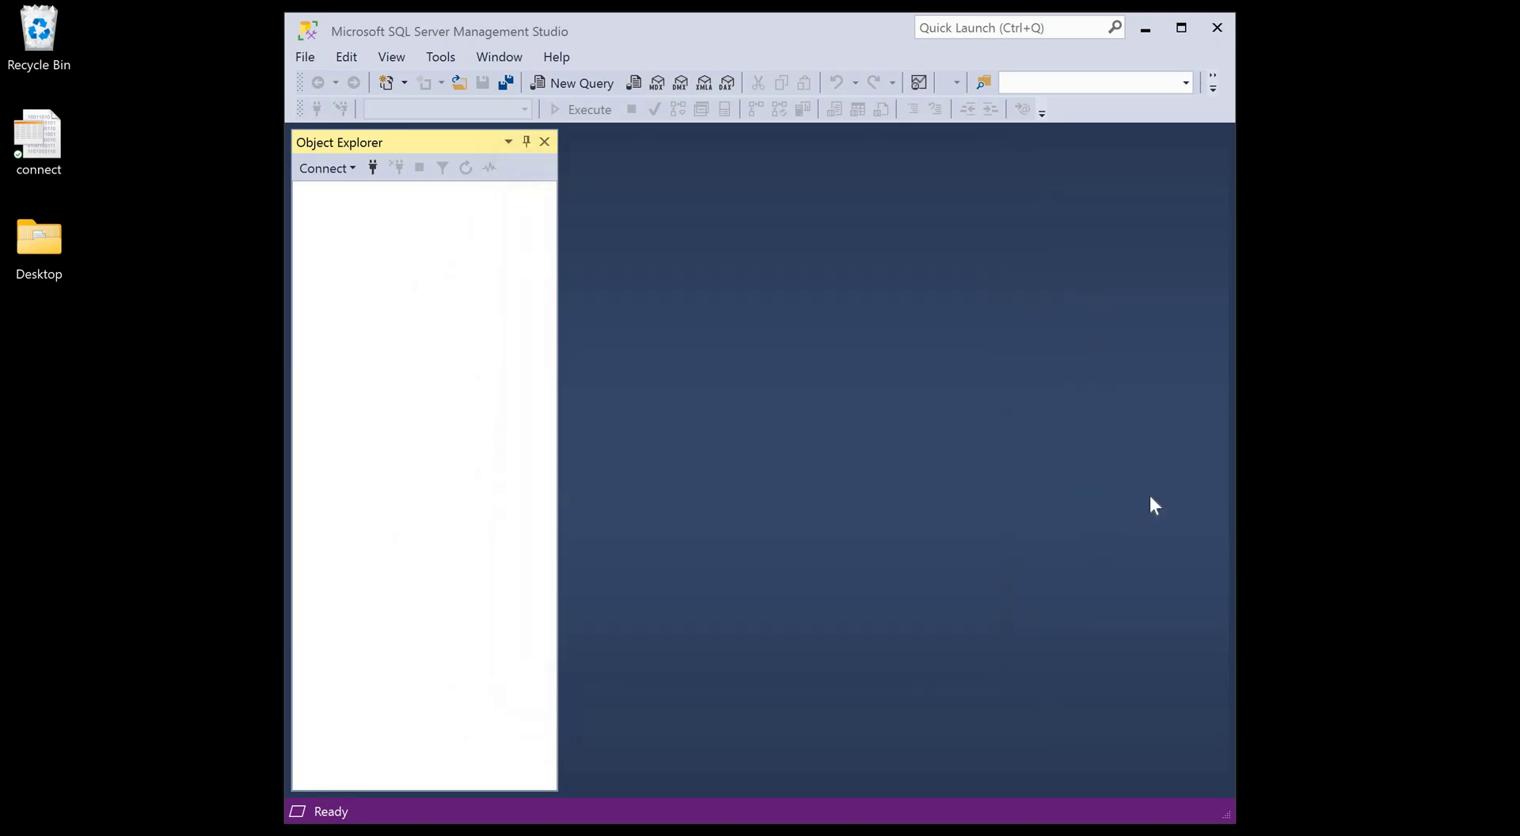
left_click(1181, 28)
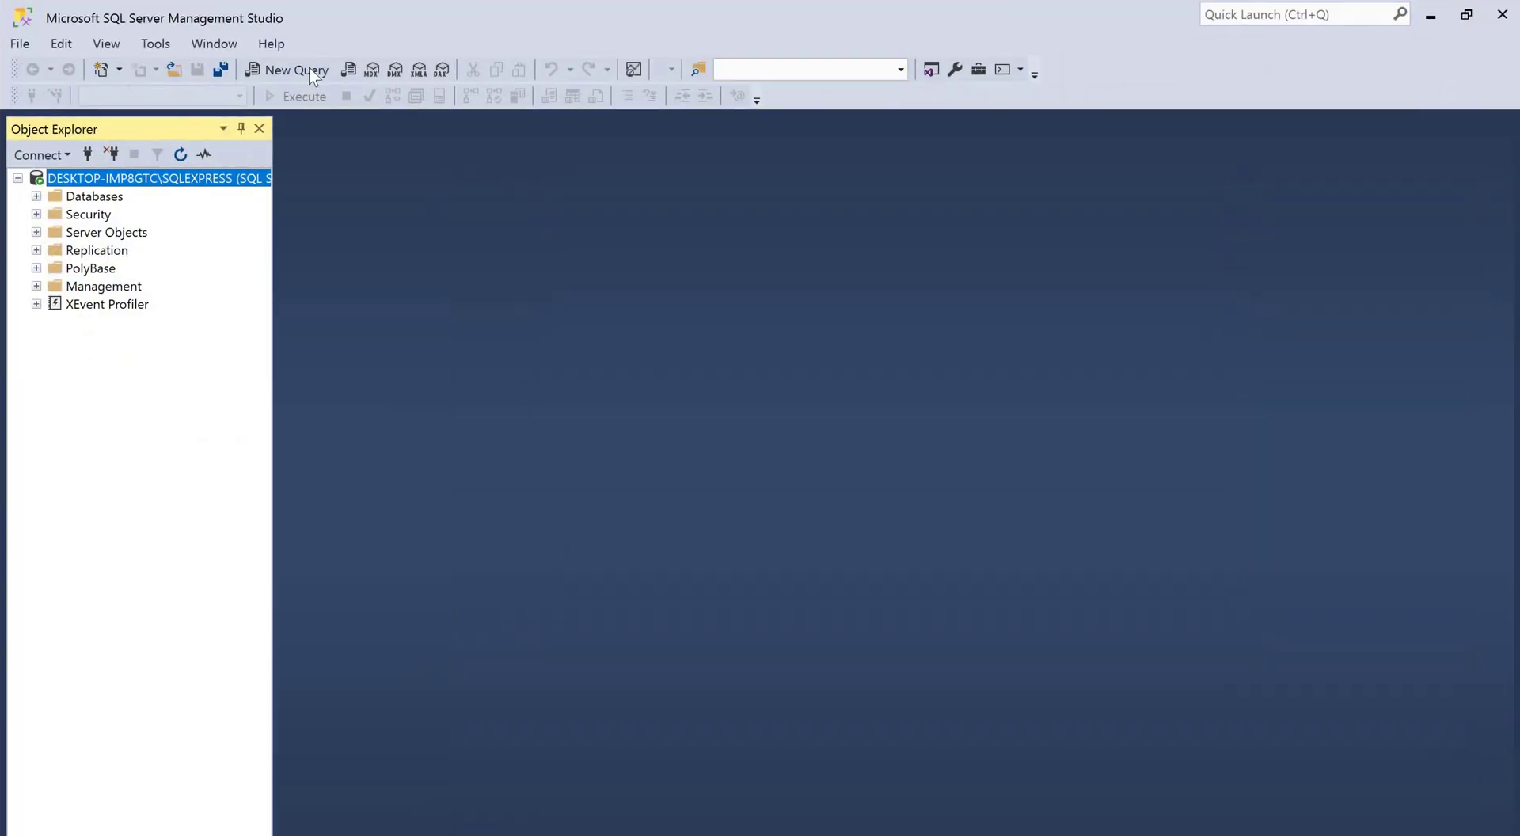
left_click(297, 69)
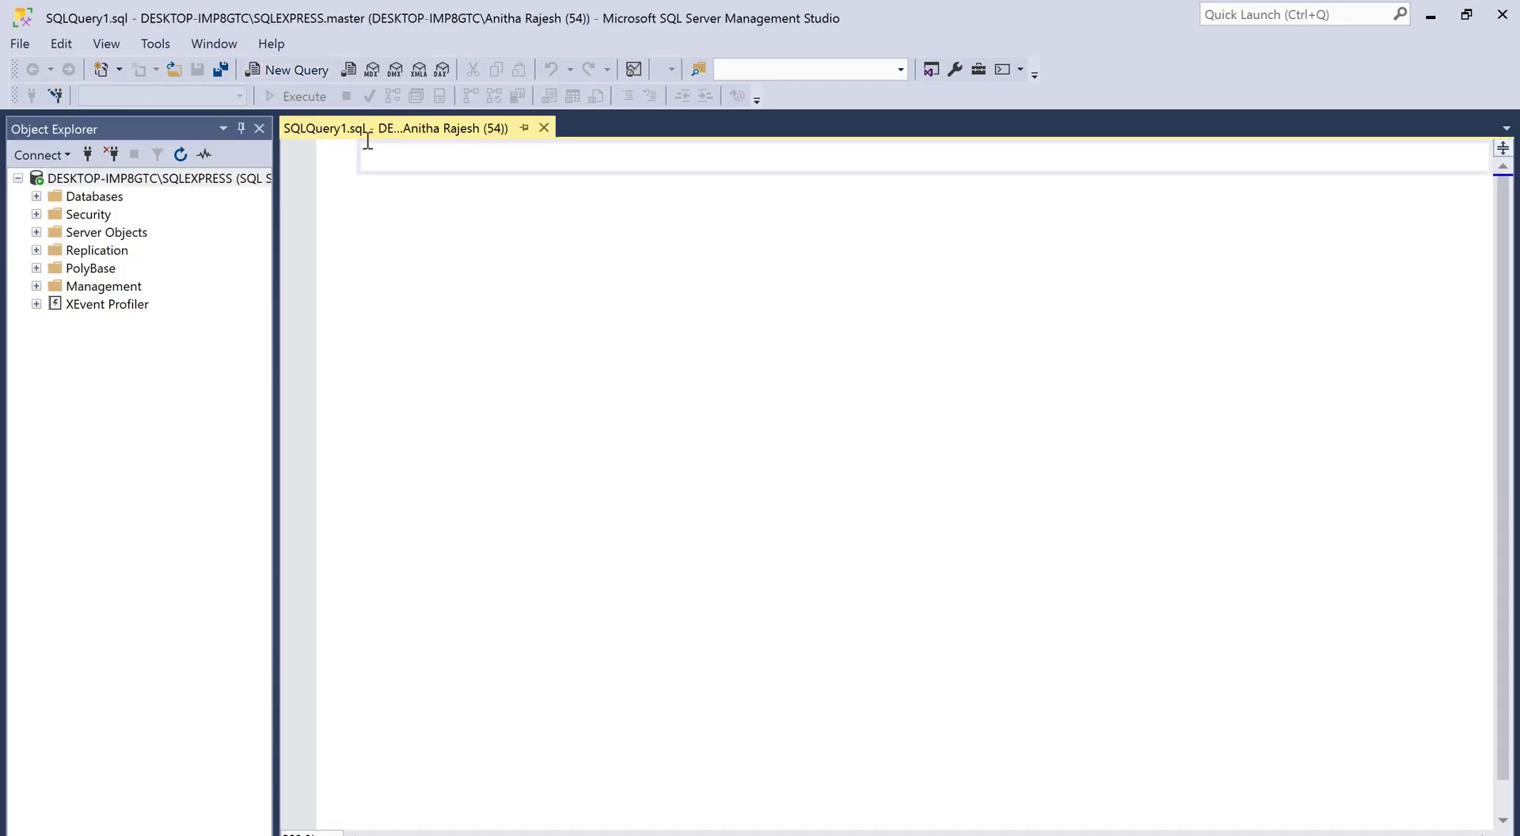
type("Select")
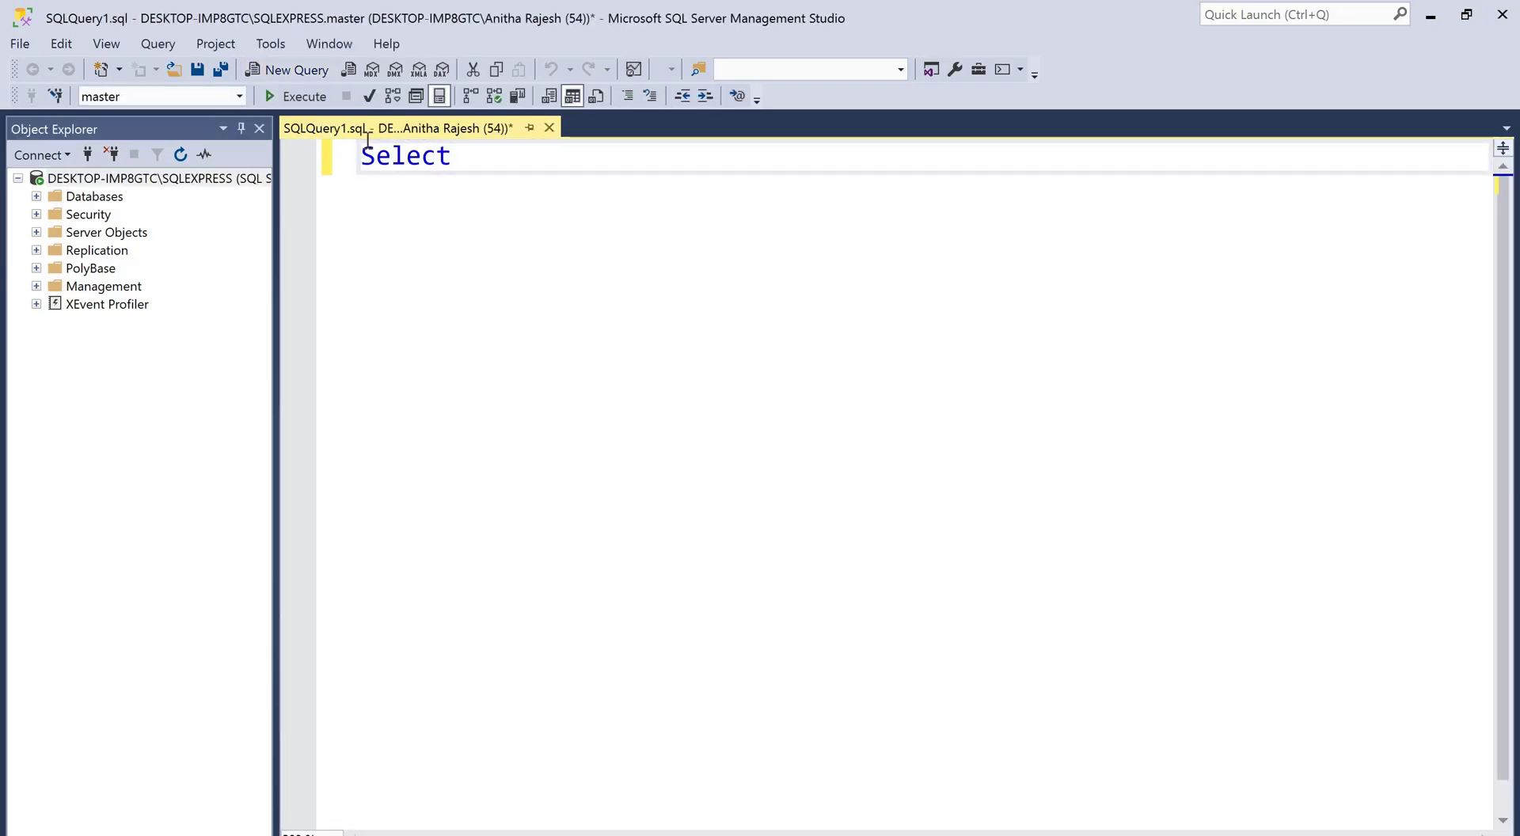
type(" @@version")
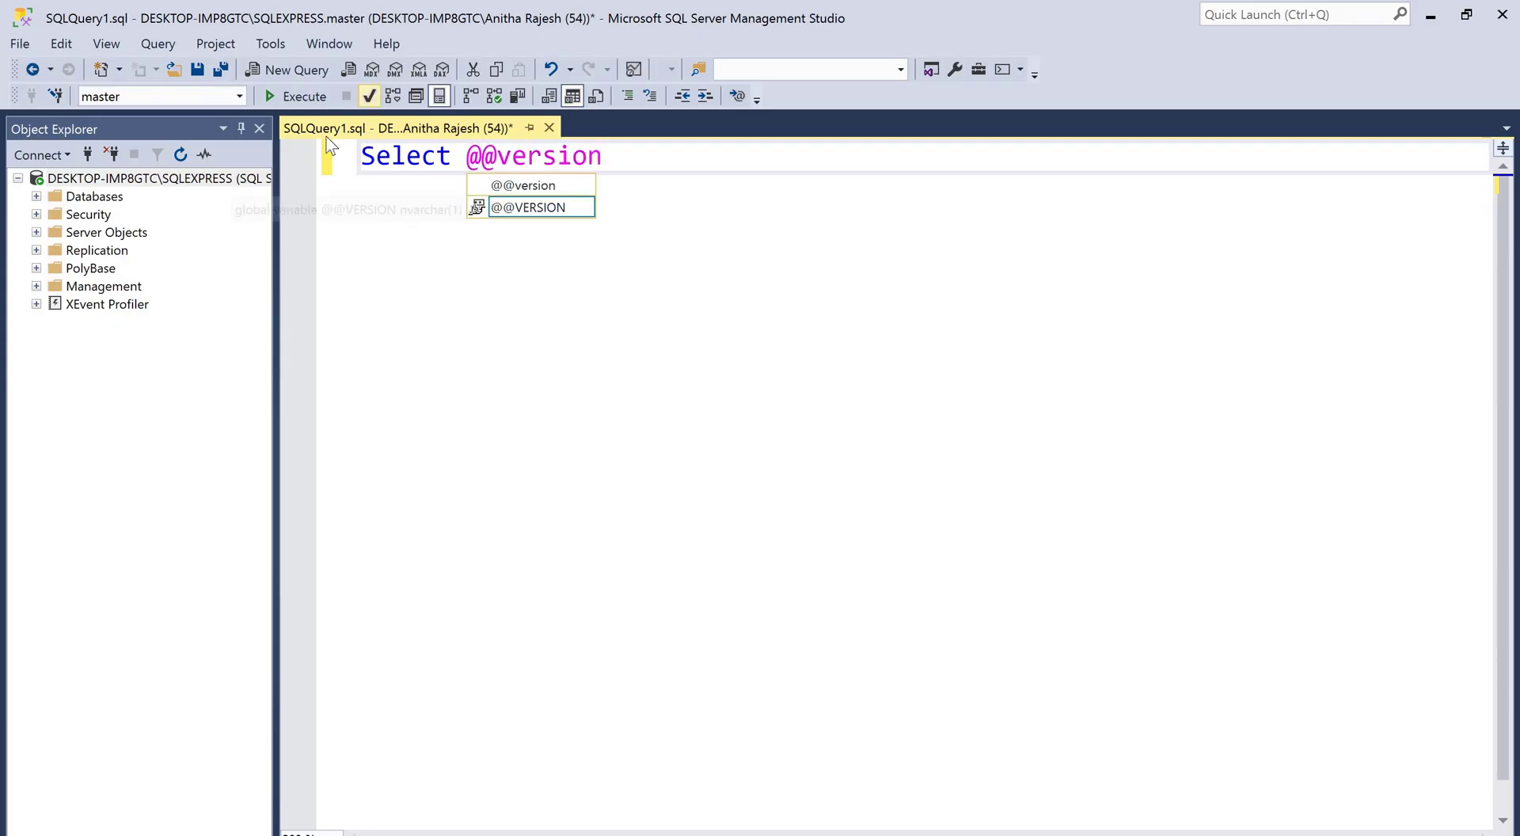
left_click(305, 93)
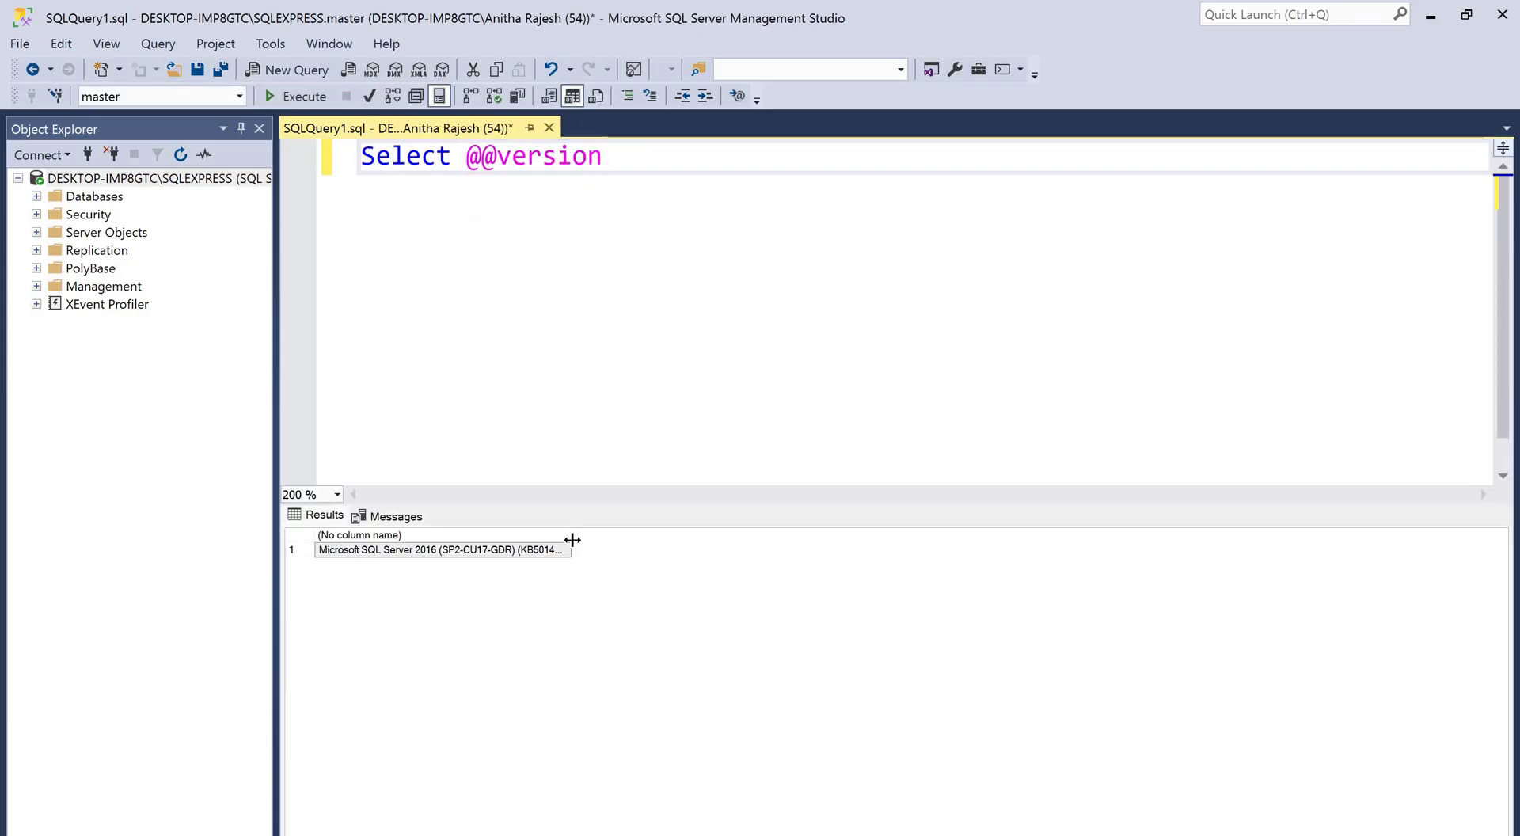
double_click(550, 550)
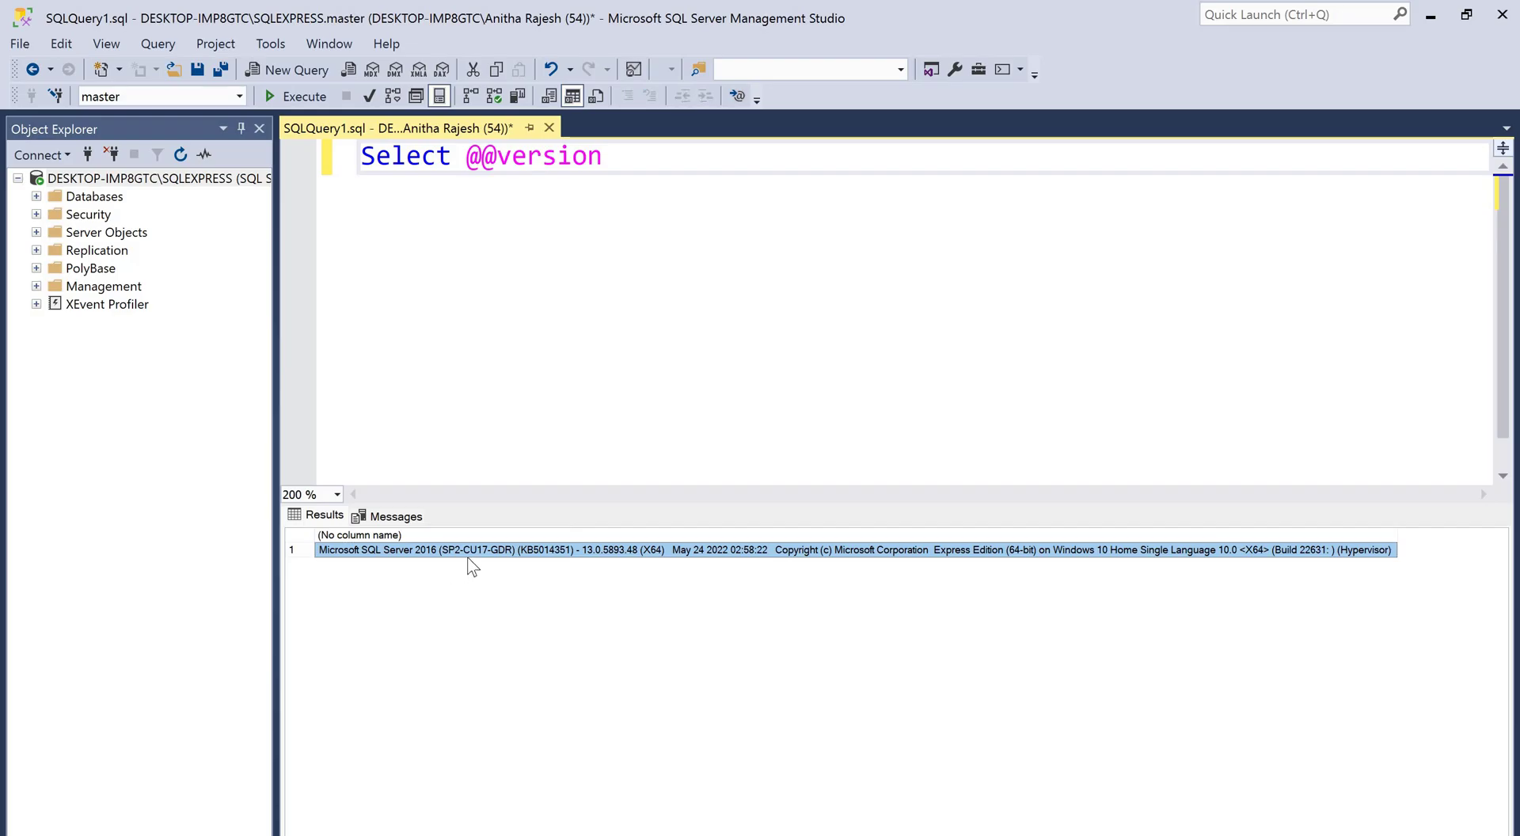